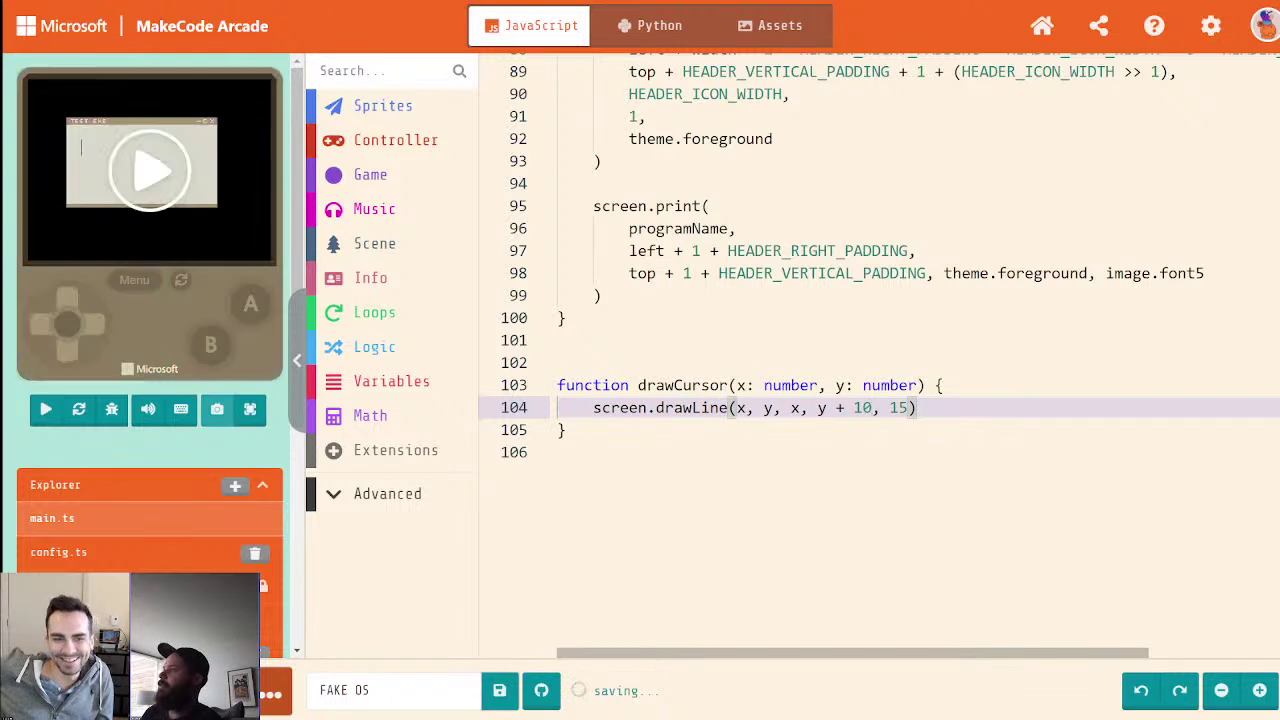
Run the program in the simulator and examine the text cursor in the TEST.EXE window at full-screen size
left_click(143, 166)
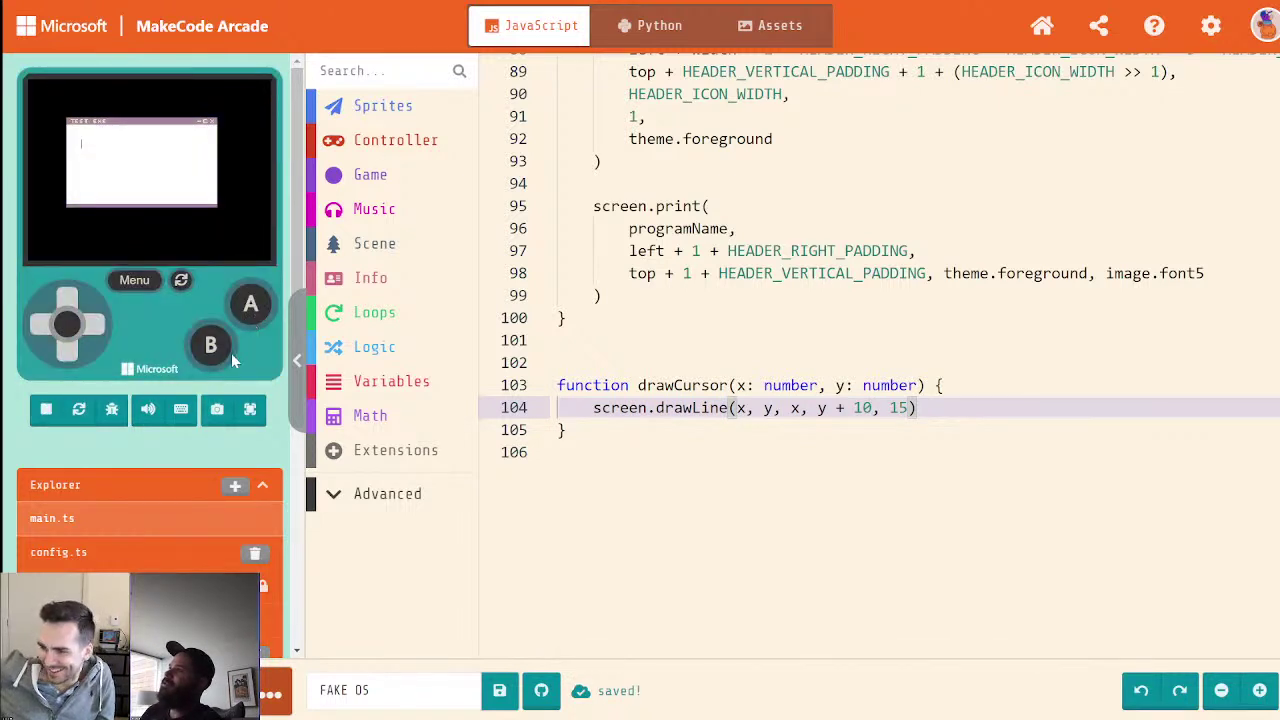
left_click(250, 409)
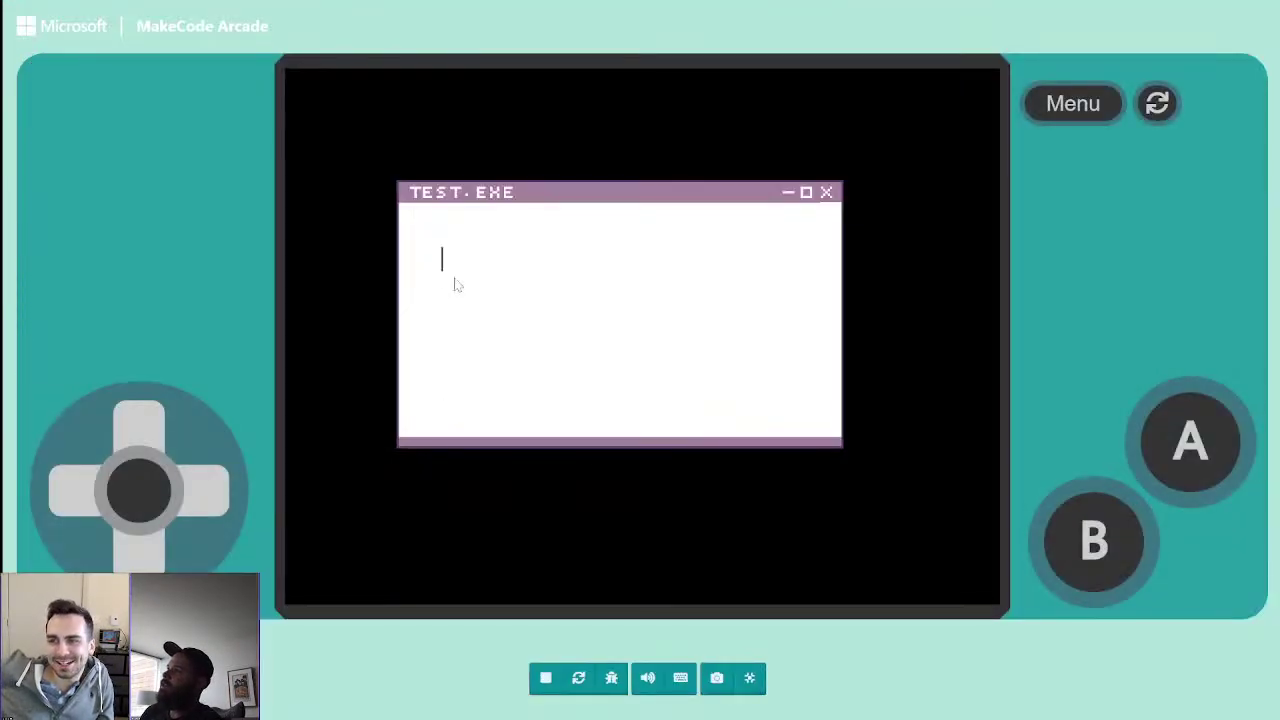
left_click(750, 678)
Change the line's end point in the drawCursor function to y + 8
double_click(864, 407)
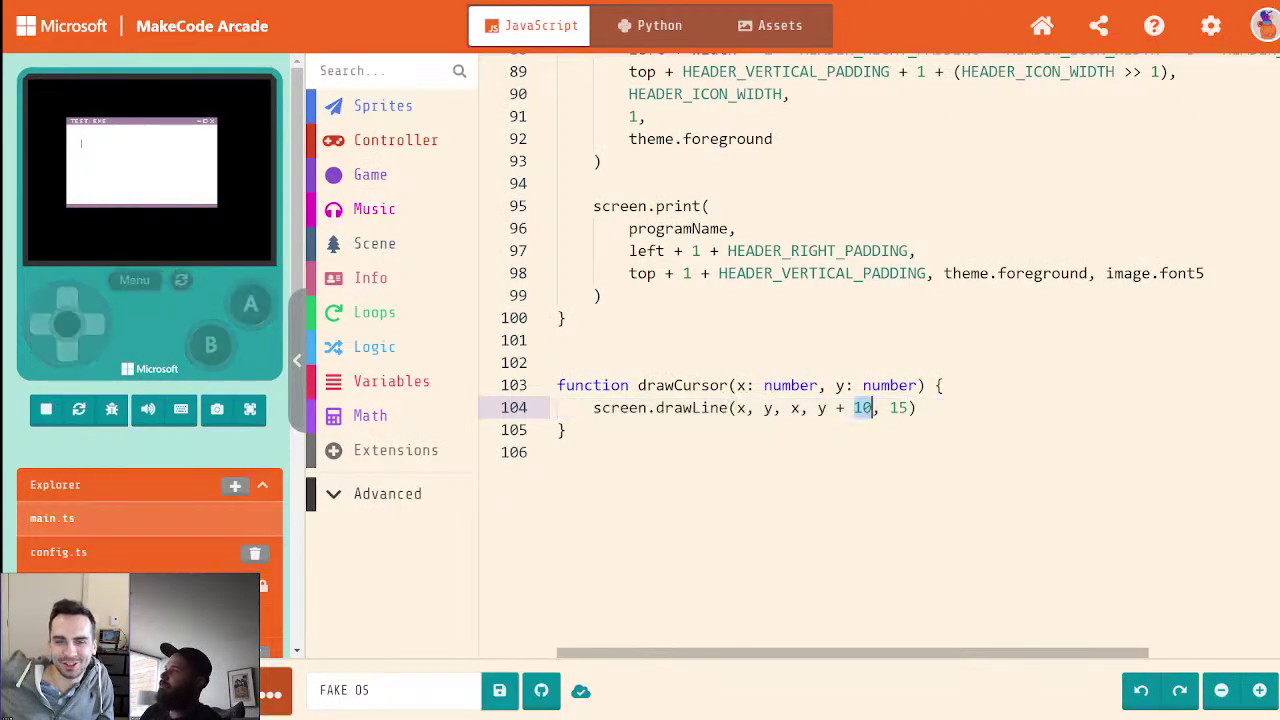
type("8")
left_click(944, 385)
left_click(909, 408)
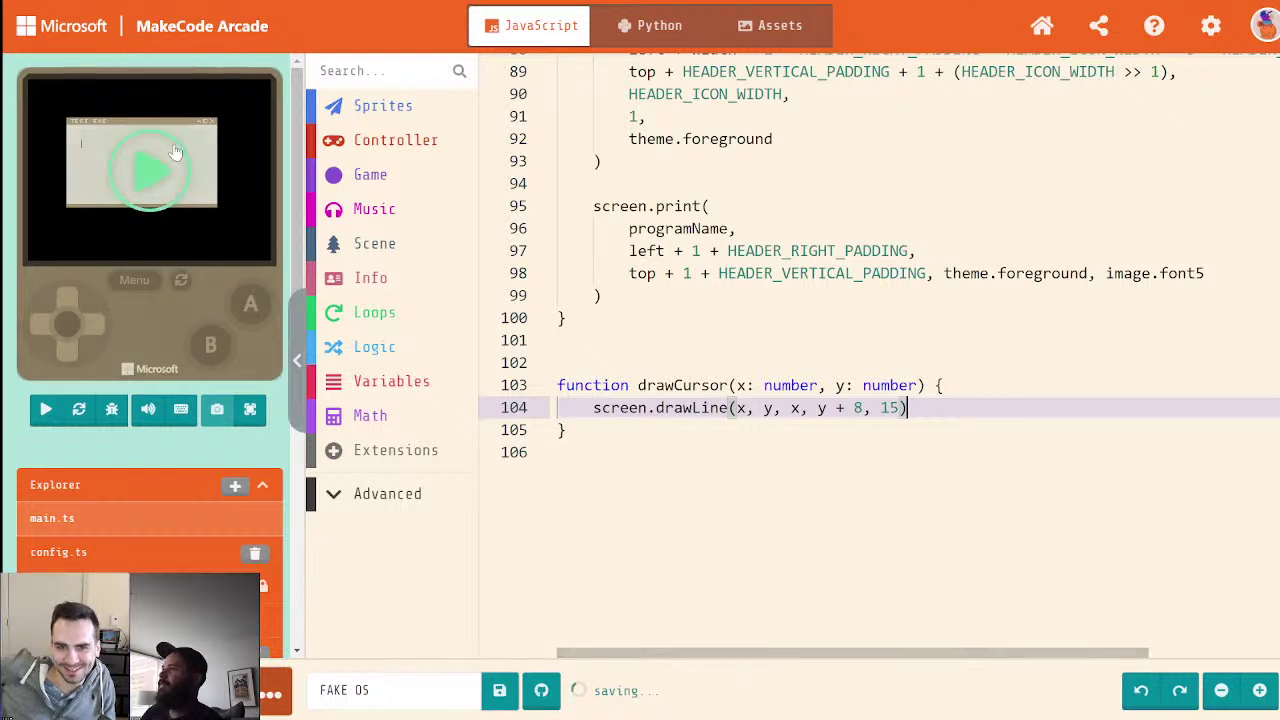
Examine the shortened text cursor in the full-screen simulator and return to the code
left_click(250, 409)
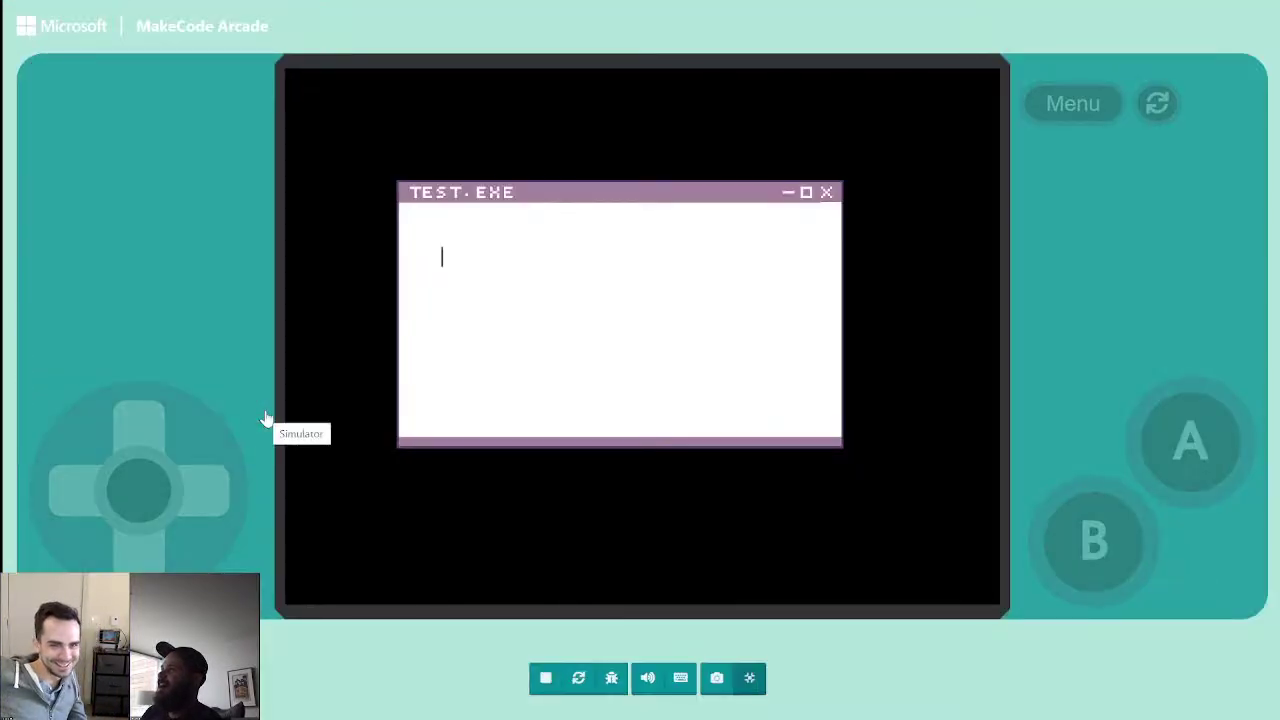
left_click(264, 413)
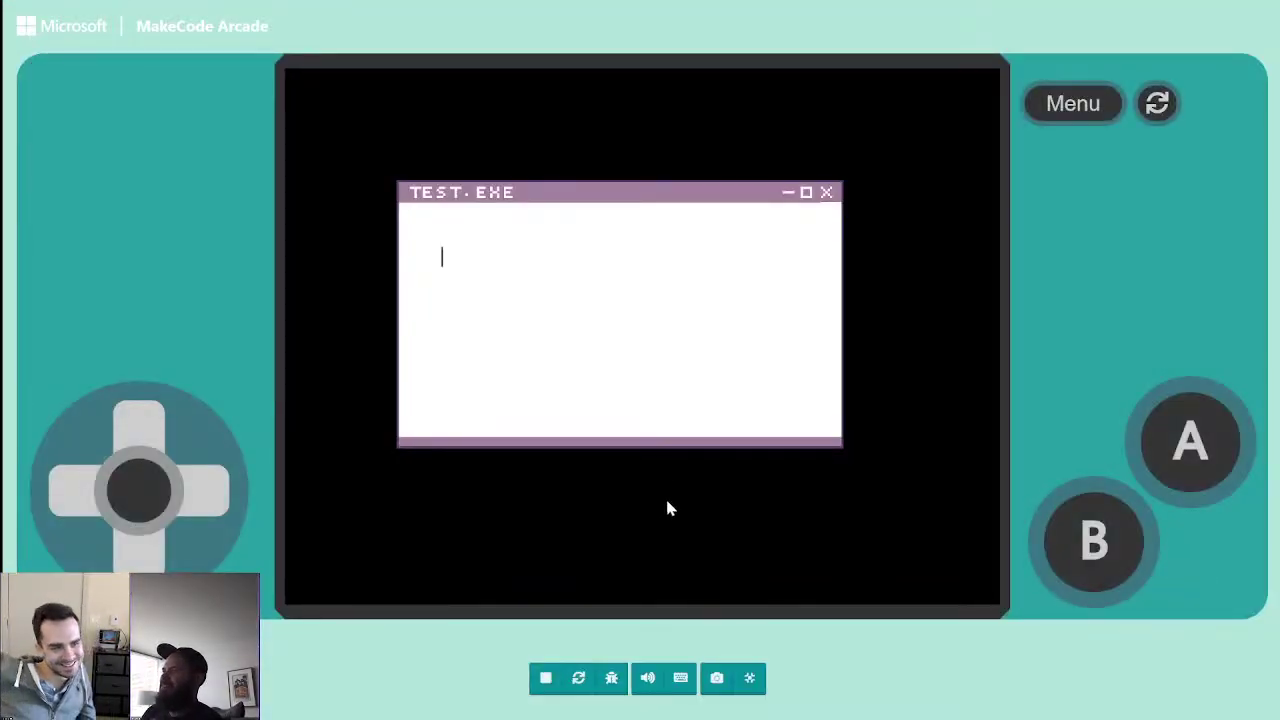
left_click(750, 678)
left_click(558, 452)
left_click(909, 408)
left_click(558, 340)
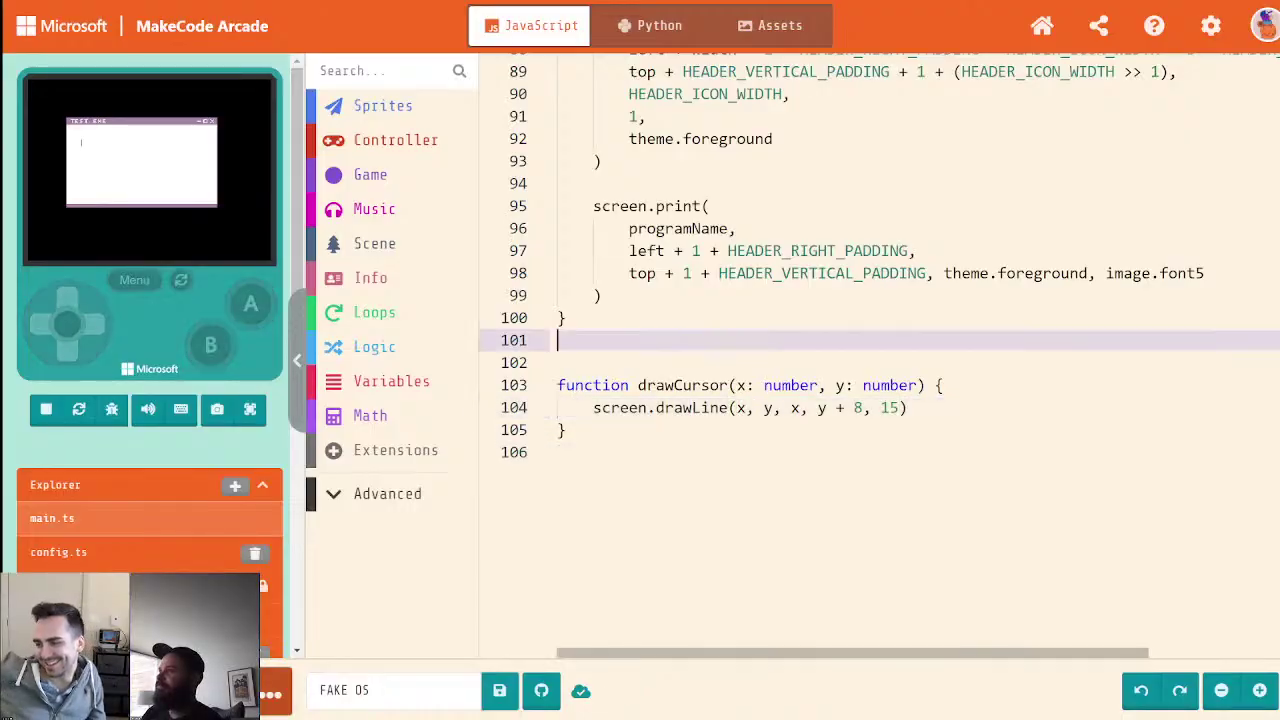
left_click(250, 409)
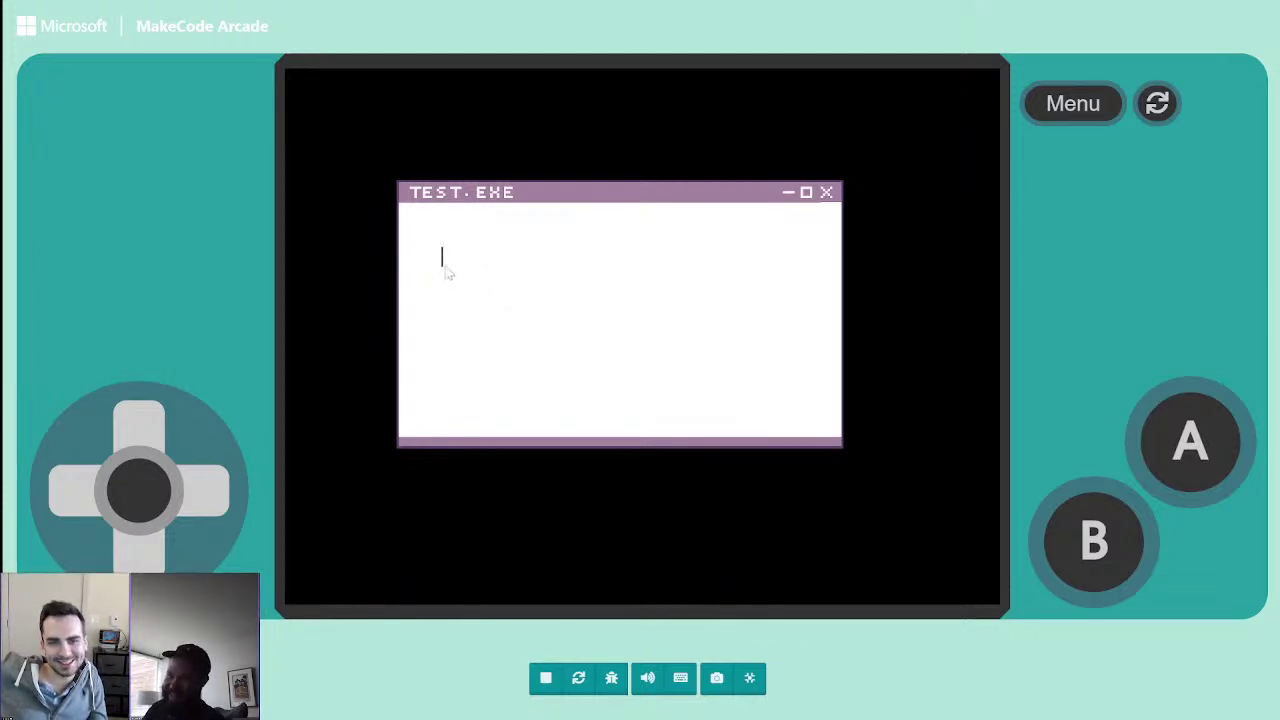
left_click(750, 679)
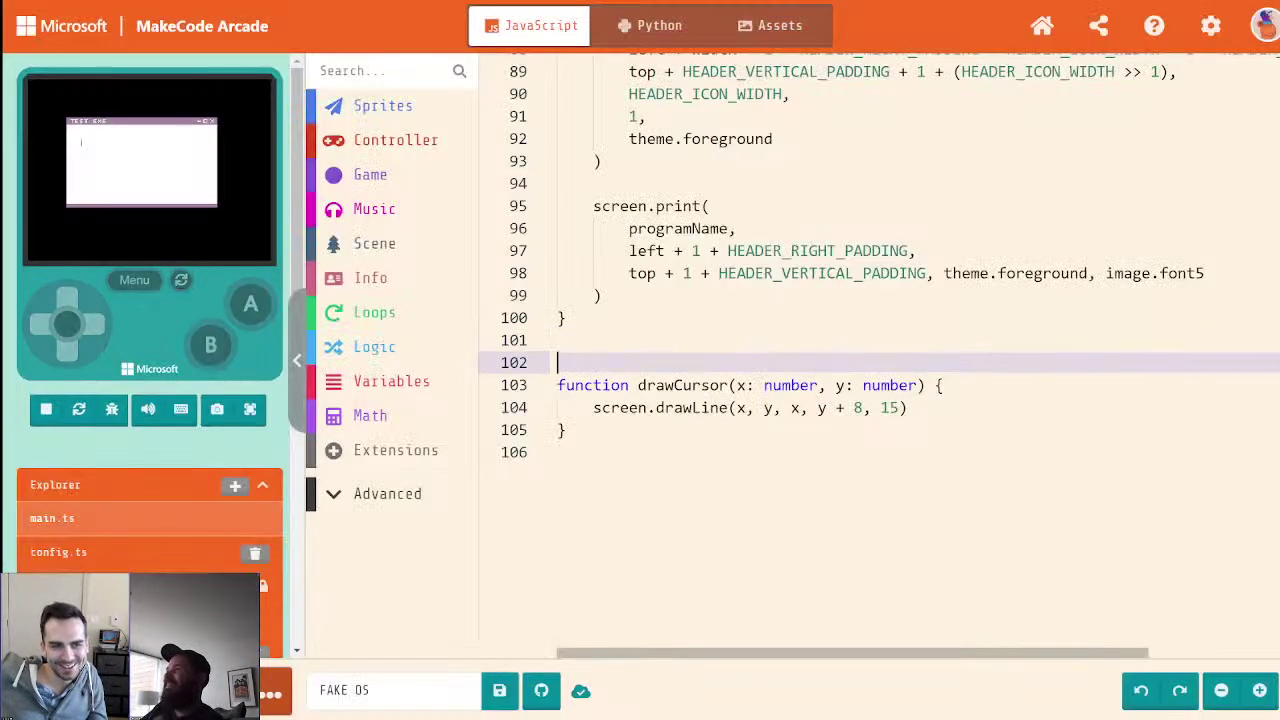
Delete the whole drawCursor function and the empty lines above it
left_click_drag(567, 430, 540, 385)
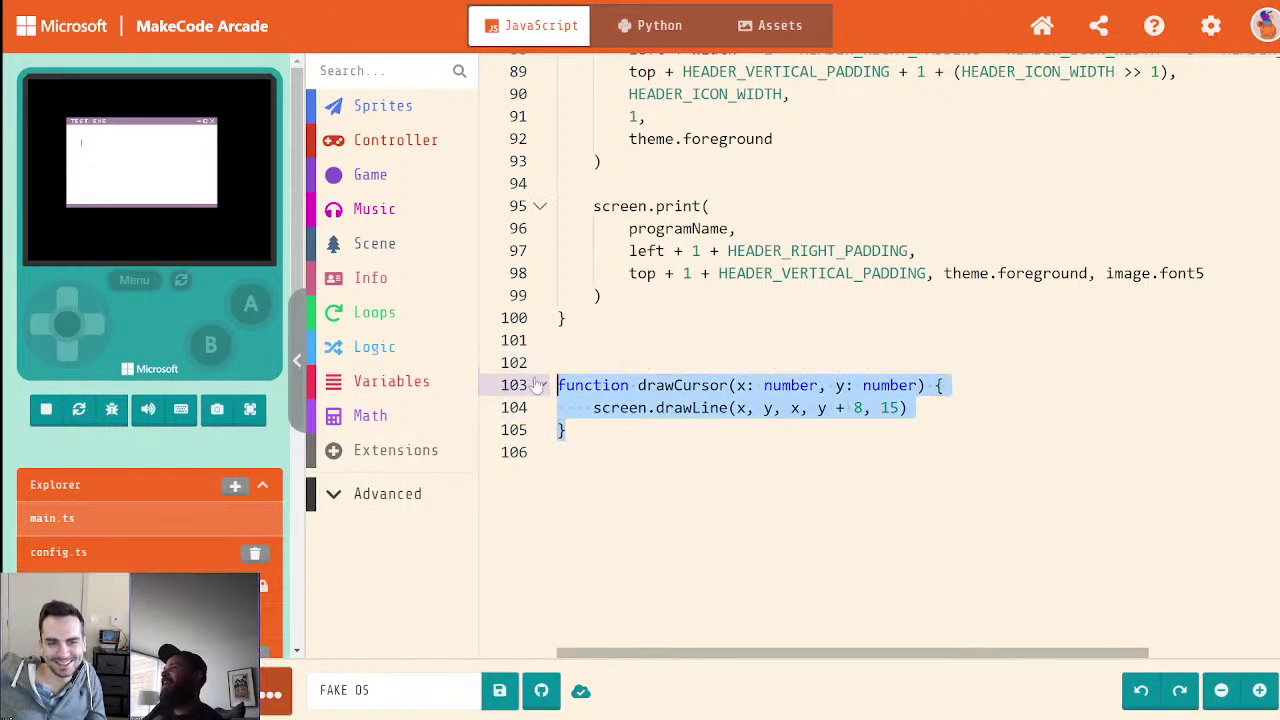
key("BackSpace")
key("BackSpace")
key("BackSpace")
key("BackSpace")
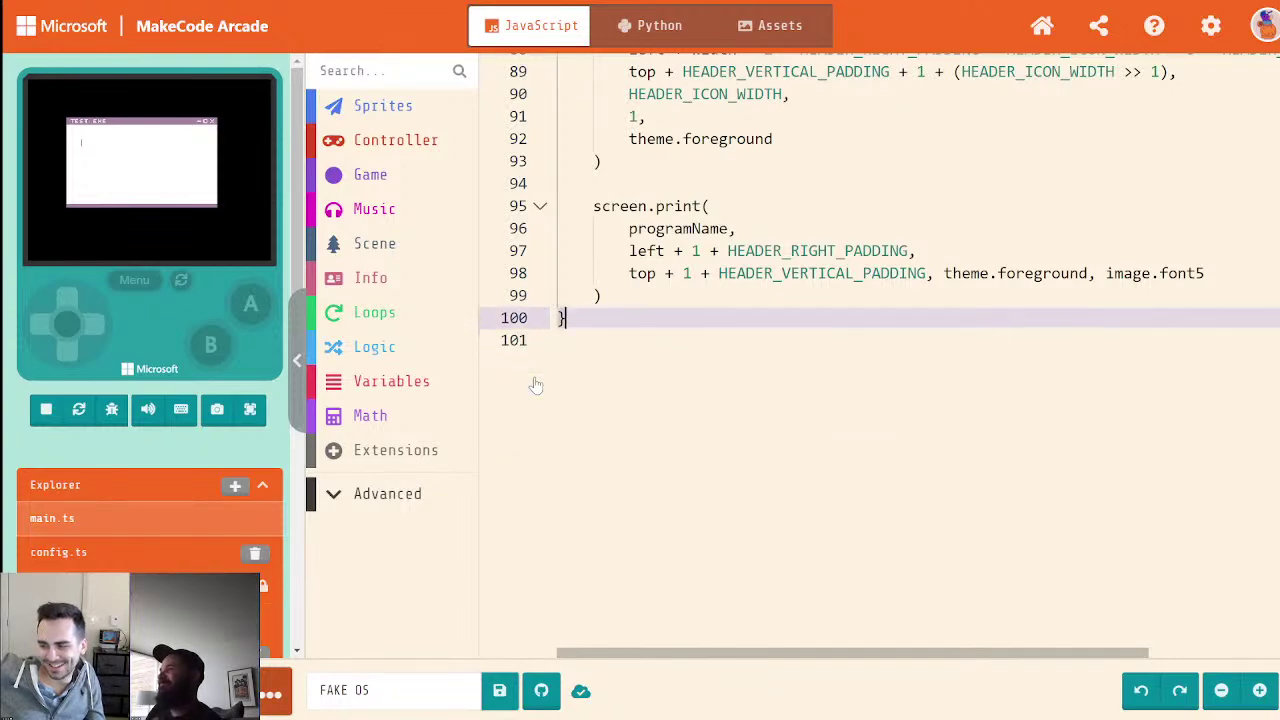
Remove the drawCursor(70, 80) call from the game.onShade callback
scroll(540, 385, "up", 5)
scroll(880, 330, "up", 20)
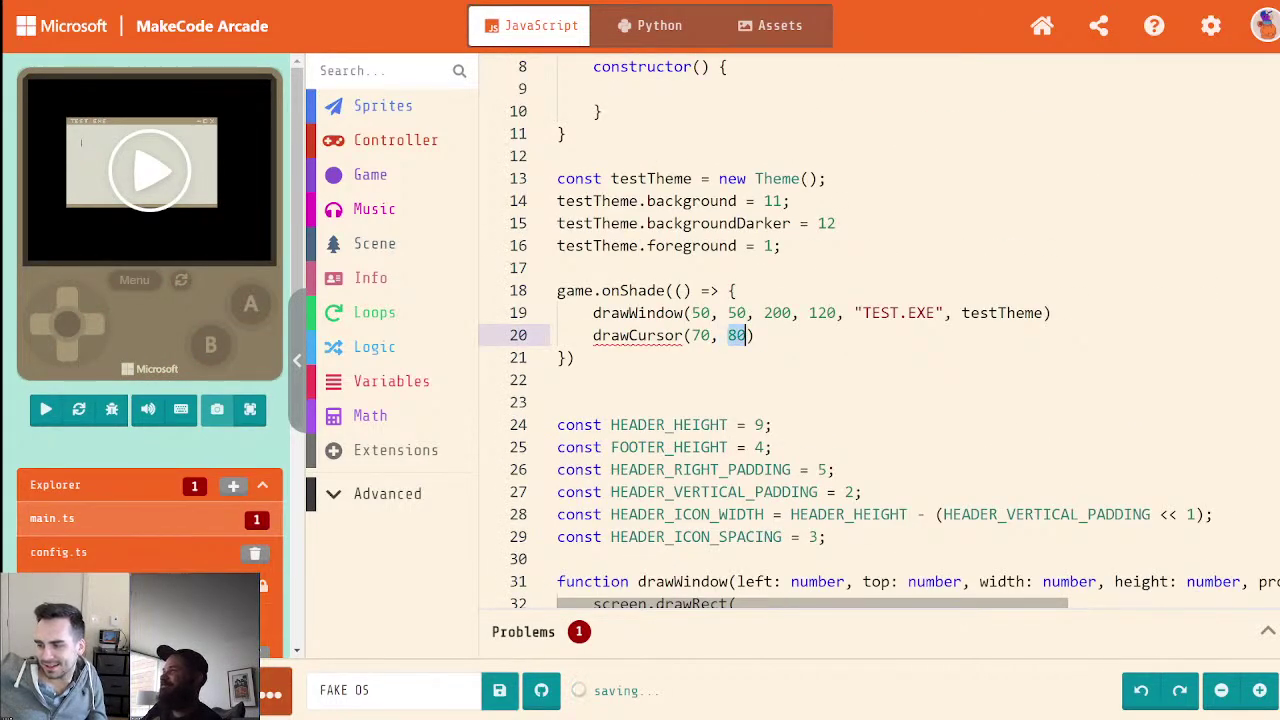
triple_click(726, 335)
key("BackSpace")
left_click(801, 246)
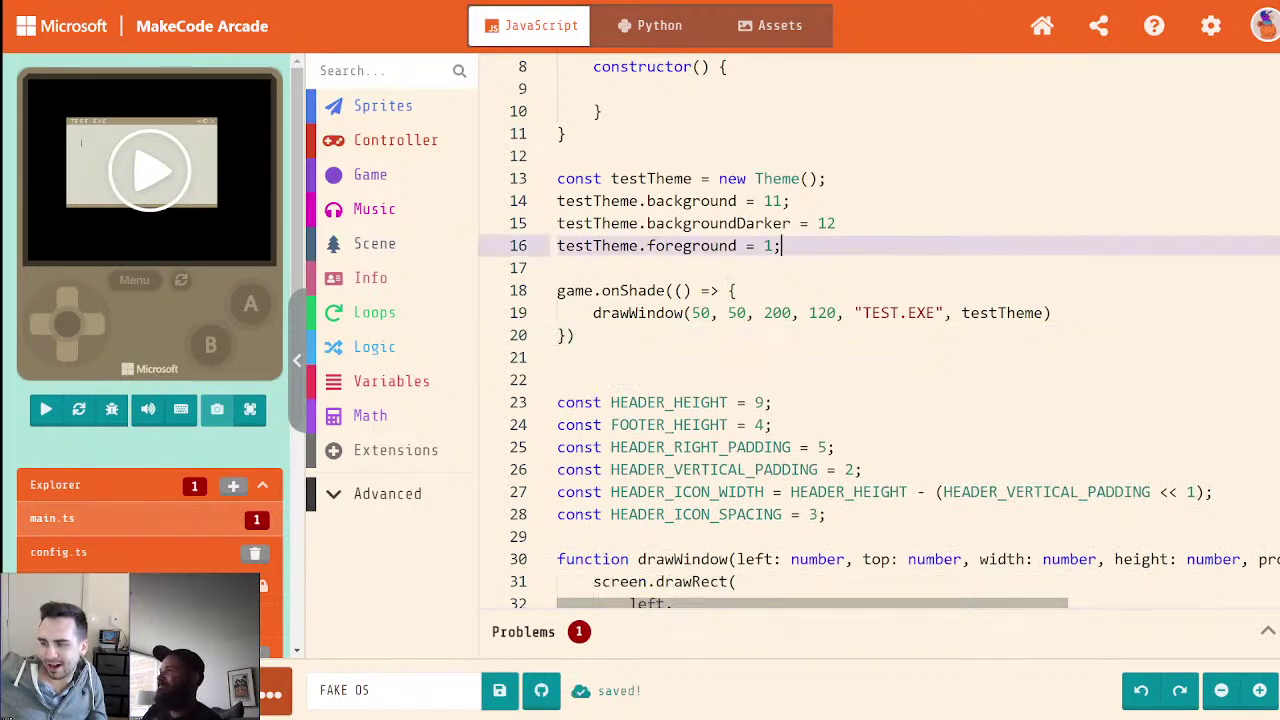
Create a new image asset in the project's assets
left_click(765, 28)
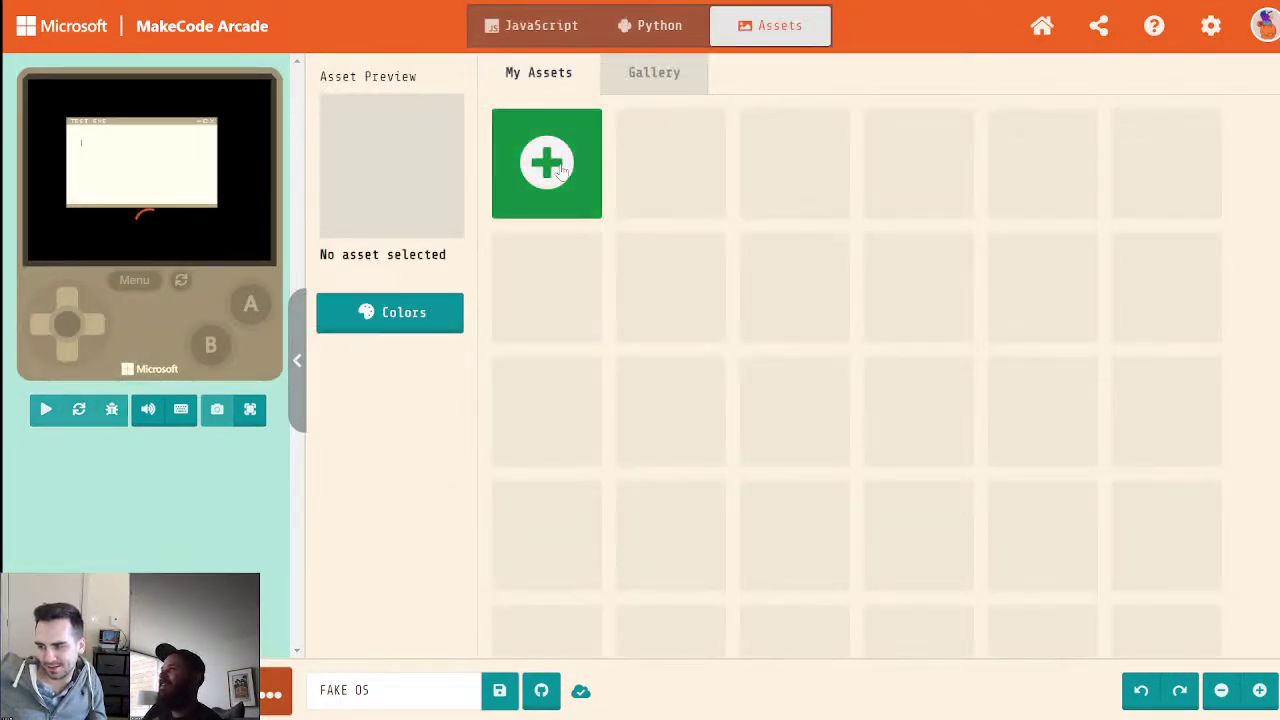
left_click(546, 160)
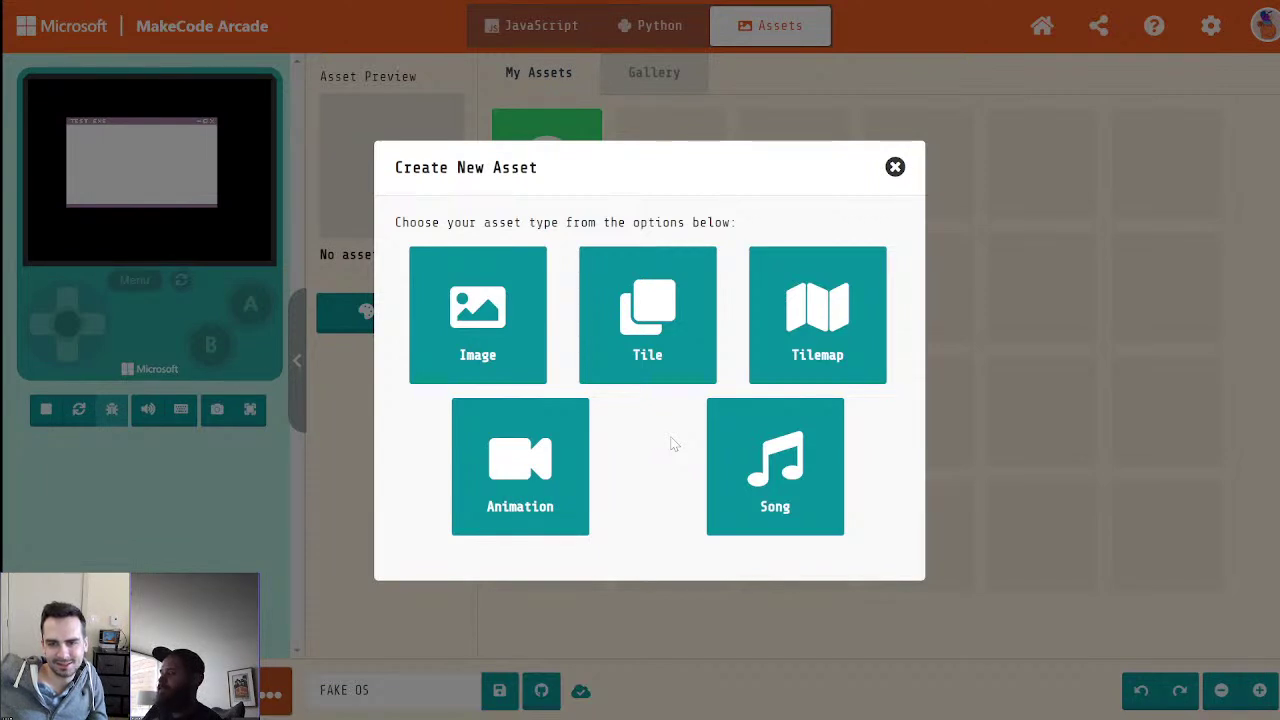
left_click(501, 334)
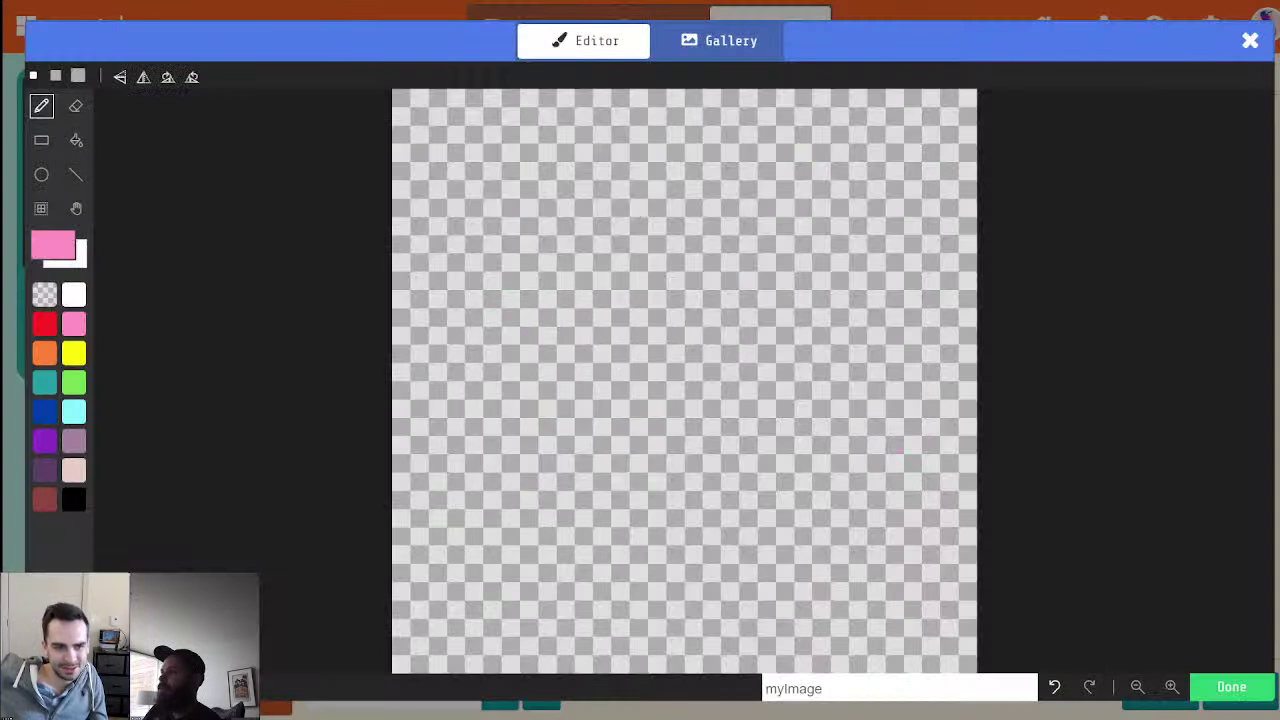
Draw the mouse arrow's vertical left edge, 10 pixels tall, and its descending diagonal edge with black lines
left_click(73, 497)
left_click(76, 175)
mouse_move(483, 143)
left_mouse_down()
mouse_move(484, 438)
mouse_move(484, 400)
left_mouse_up()
mouse_move(504, 142)
left_mouse_down()
mouse_move(629, 240)
mouse_move(771, 437)
mouse_move(790, 405)
mouse_move(776, 400)
left_mouse_up()
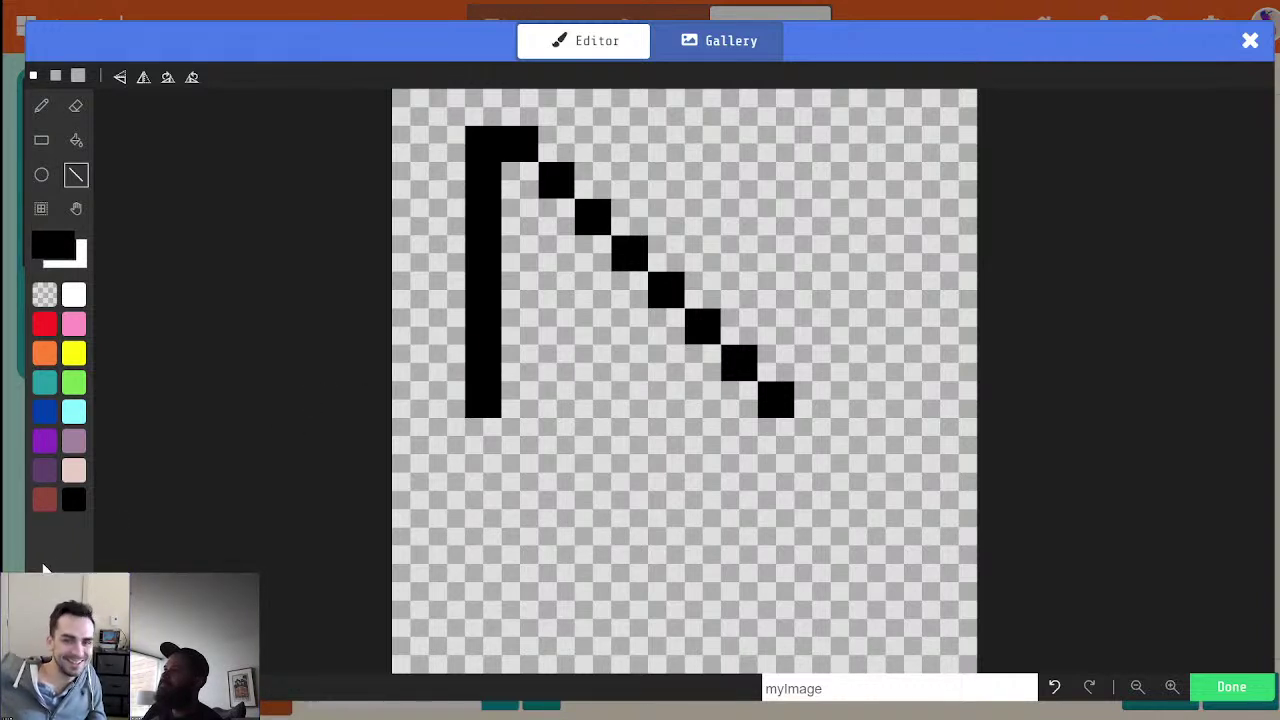
left_click_drag(483, 402, 483, 472)
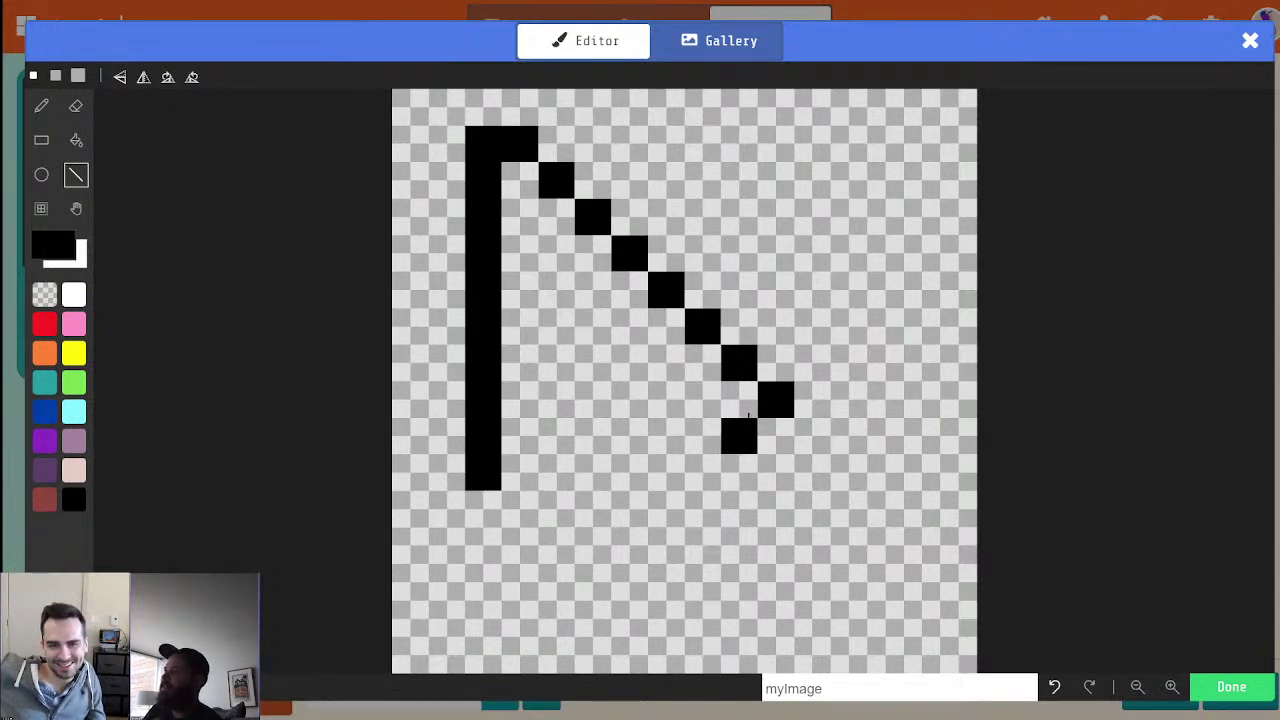
Draw the arrowhead's lower edge in black as two short segments with a two-pixel gap for the tail
left_click_drag(739, 435, 703, 435)
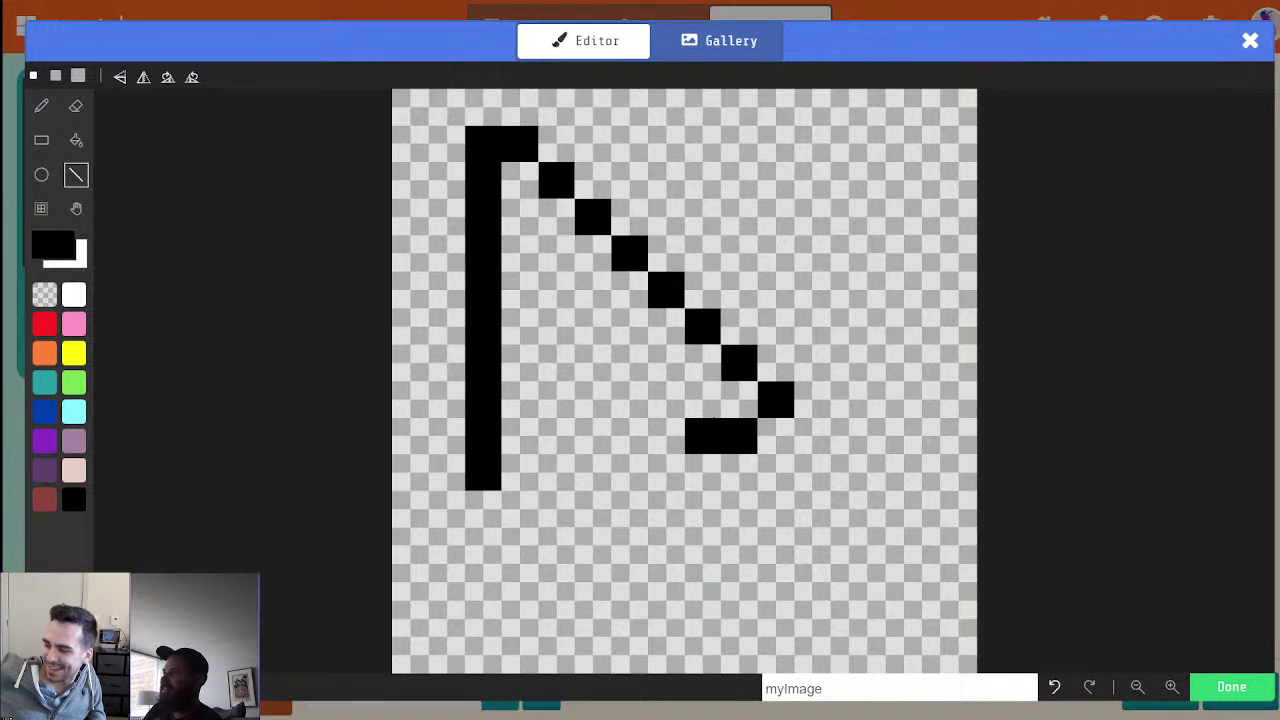
left_click_drag(712, 430, 617, 440)
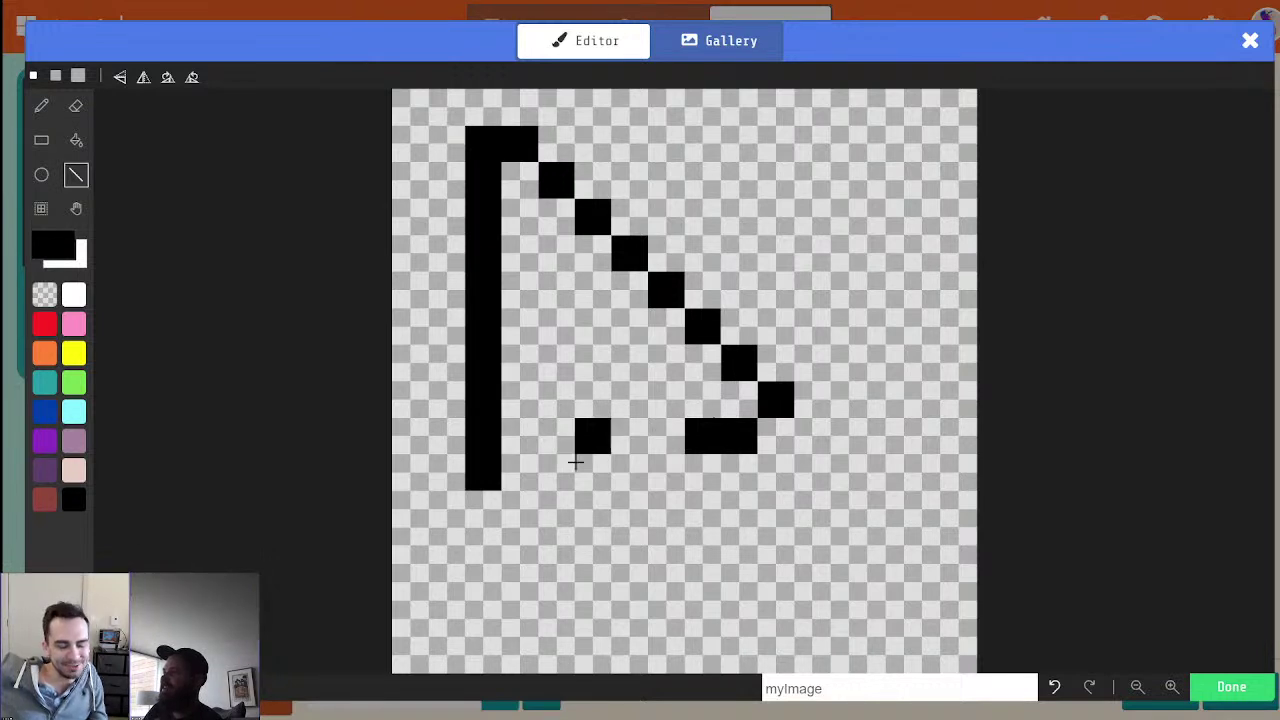
left_click_drag(519, 472, 556, 436)
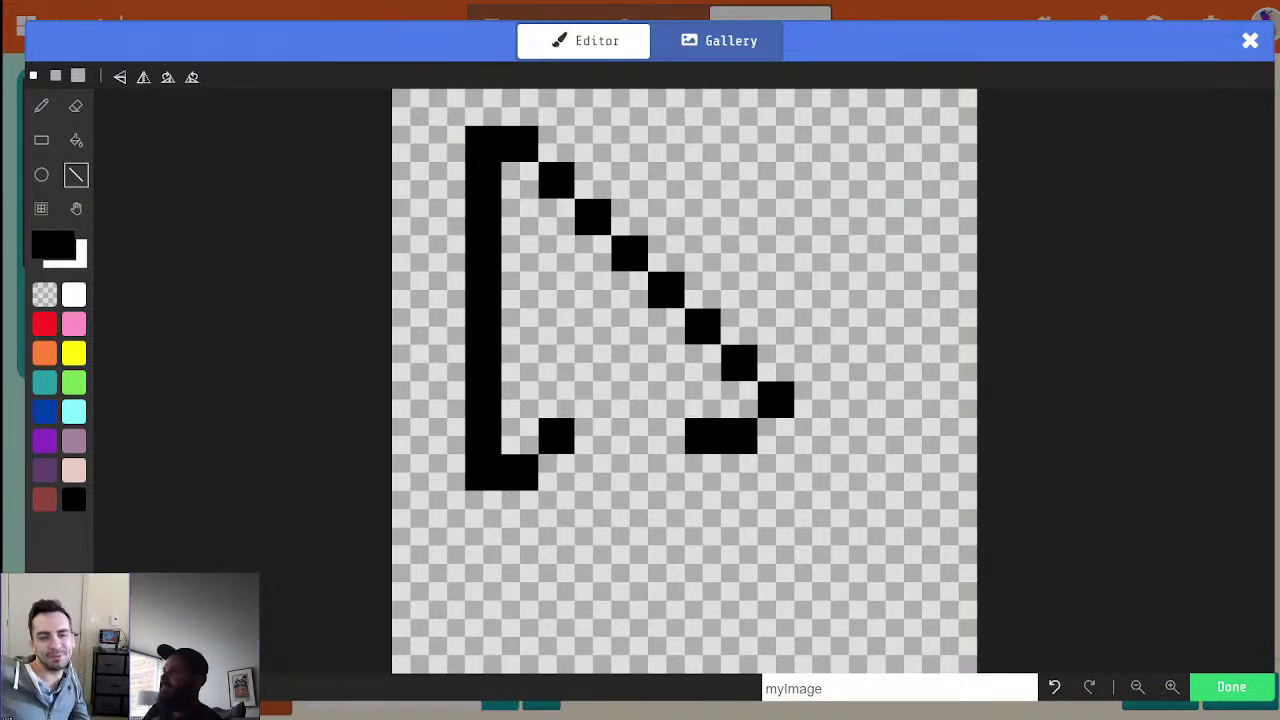
left_click(666, 436)
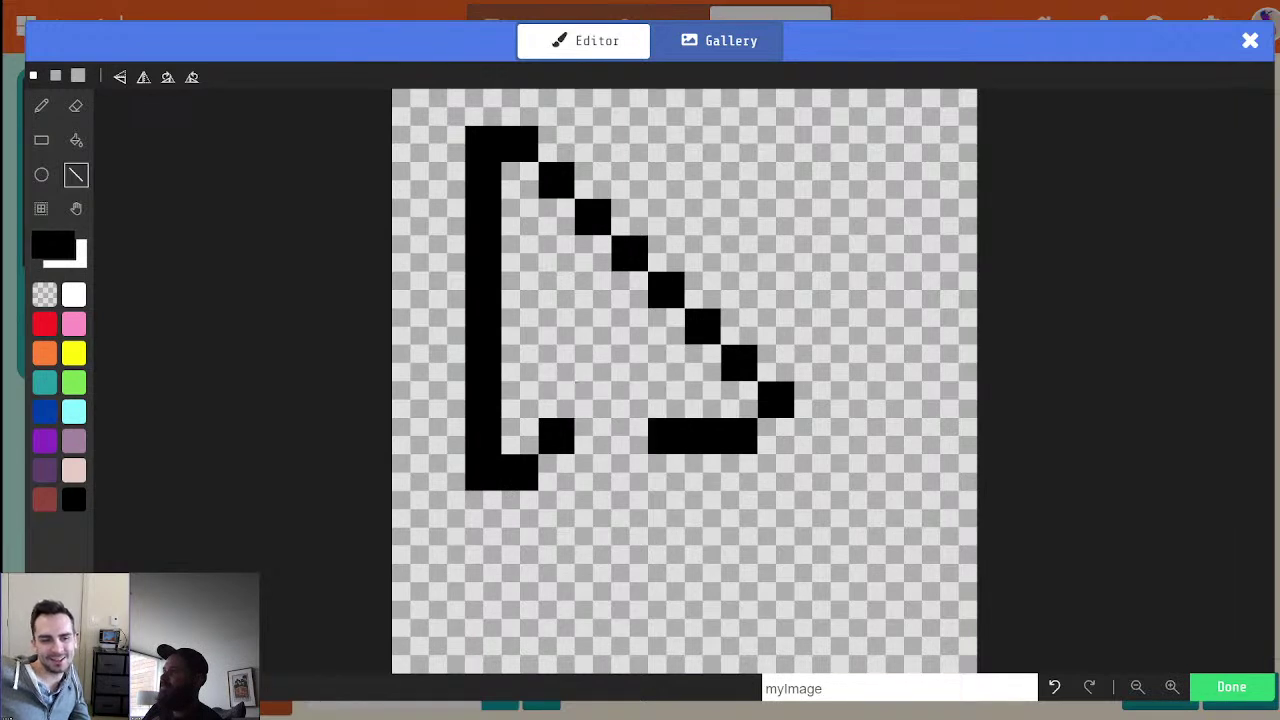
left_click(592, 436)
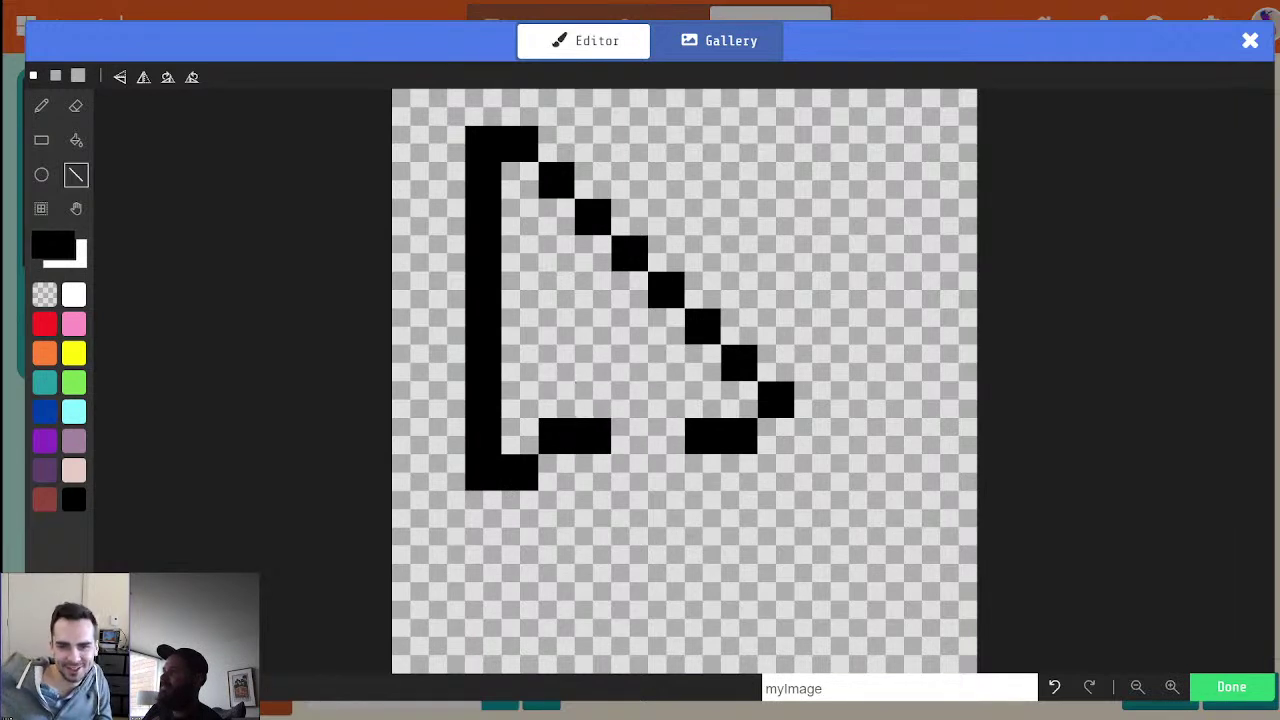
Outline the arrow's tail in black, slanting down to the right from the gap and ending in a point
left_click(620, 474)
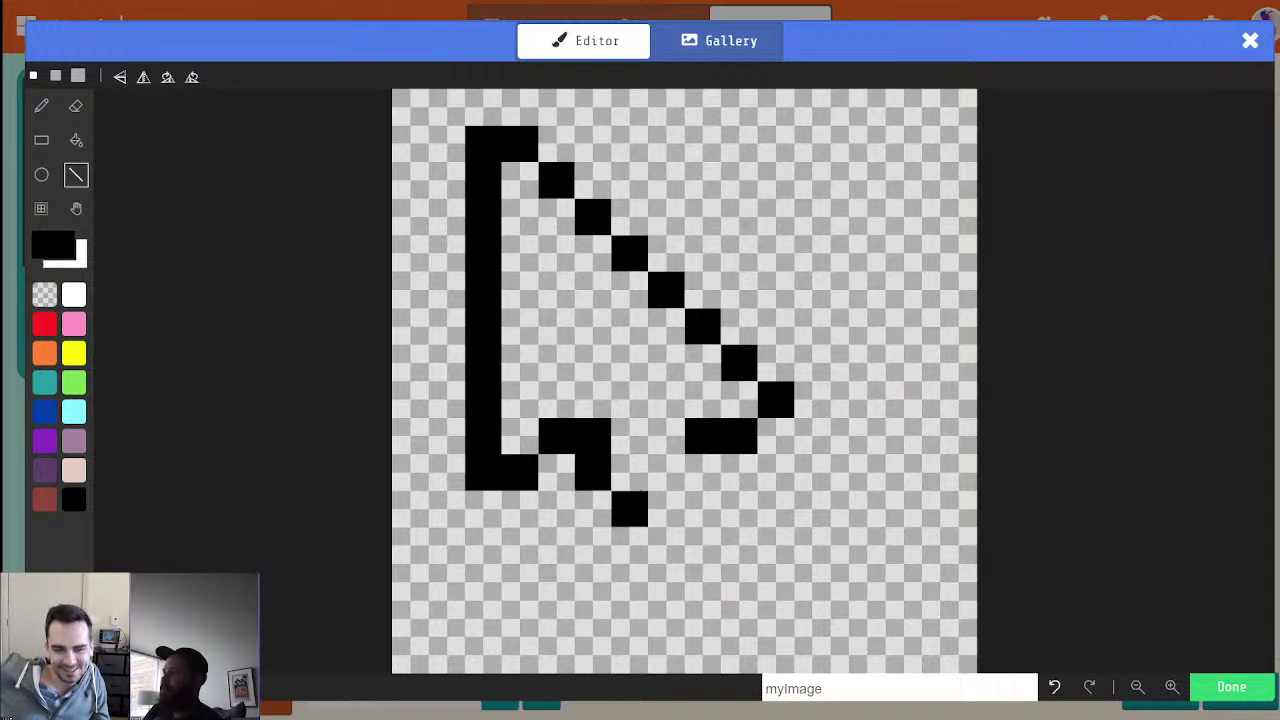
left_click(702, 472)
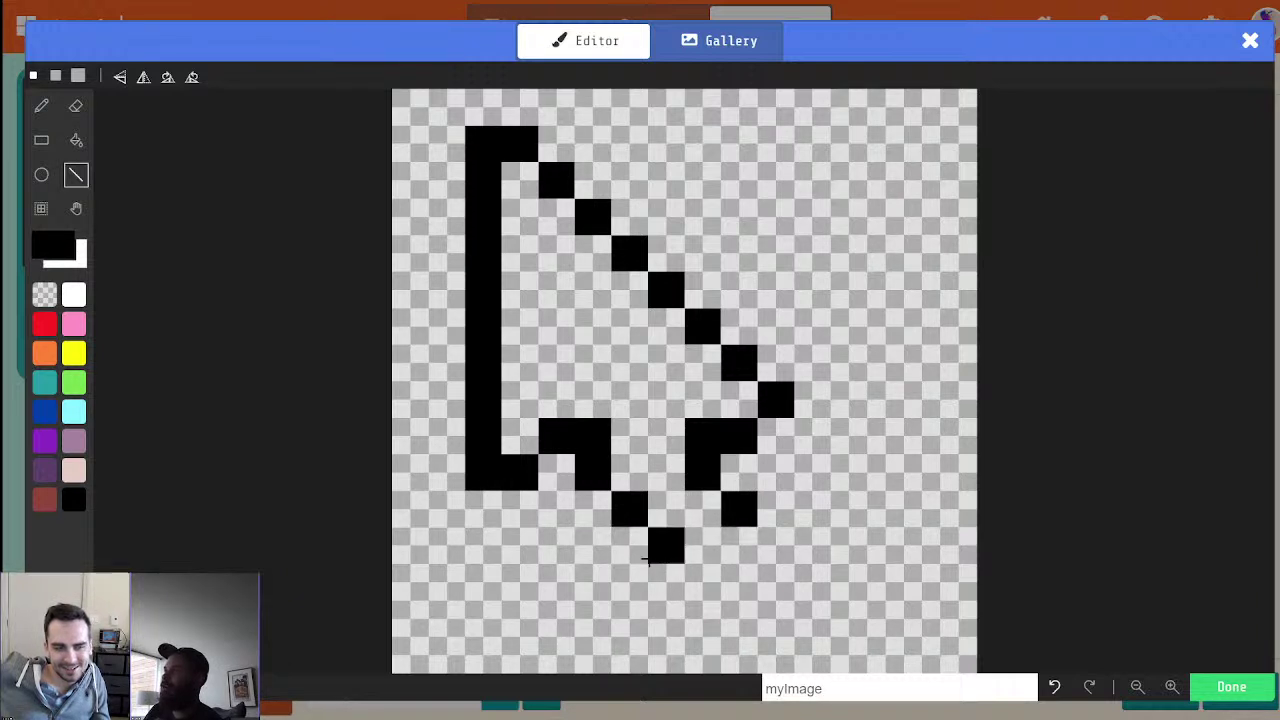
left_click_drag(629, 508, 703, 581)
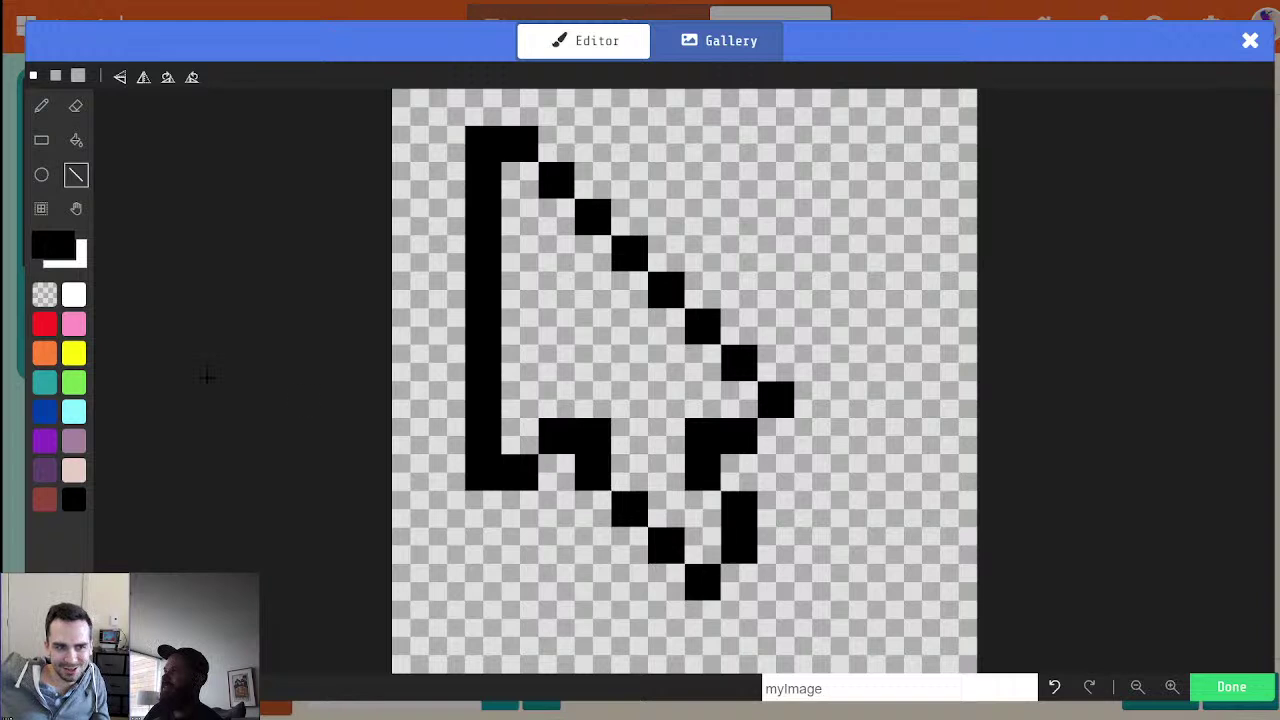
Fill the inside of the arrow outline with white
left_click(74, 294)
left_click(76, 140)
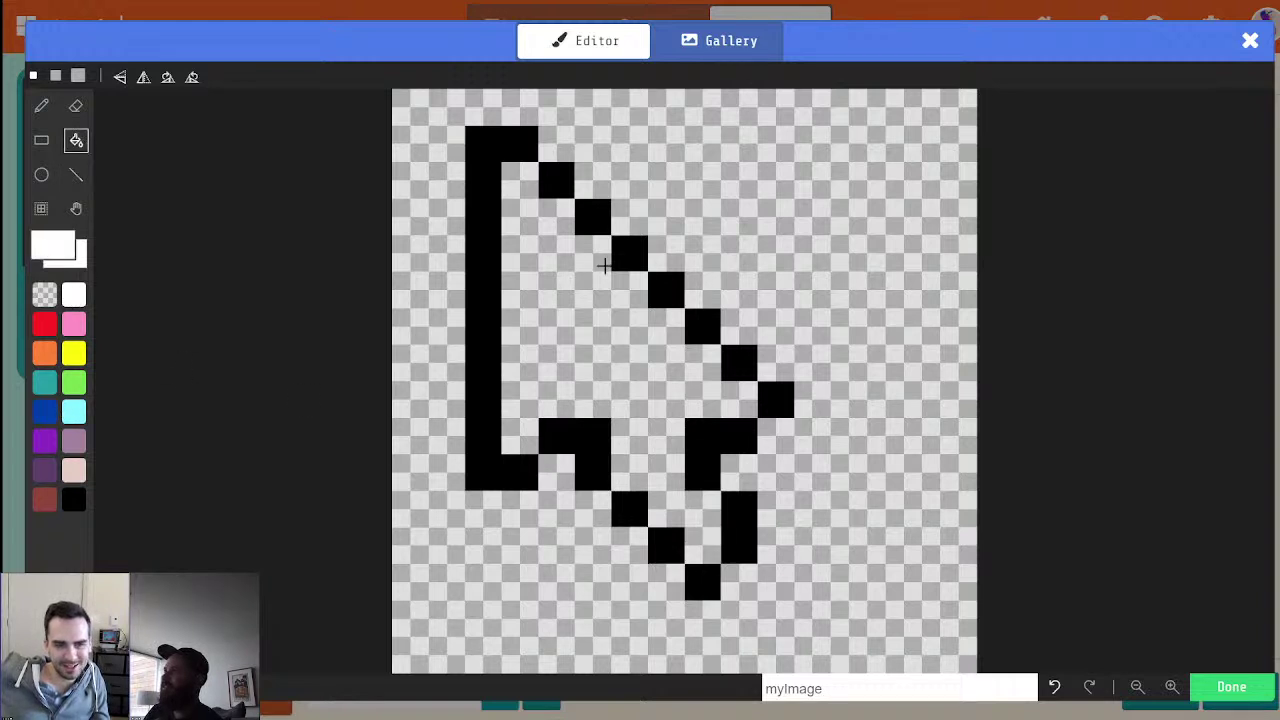
left_click(651, 383)
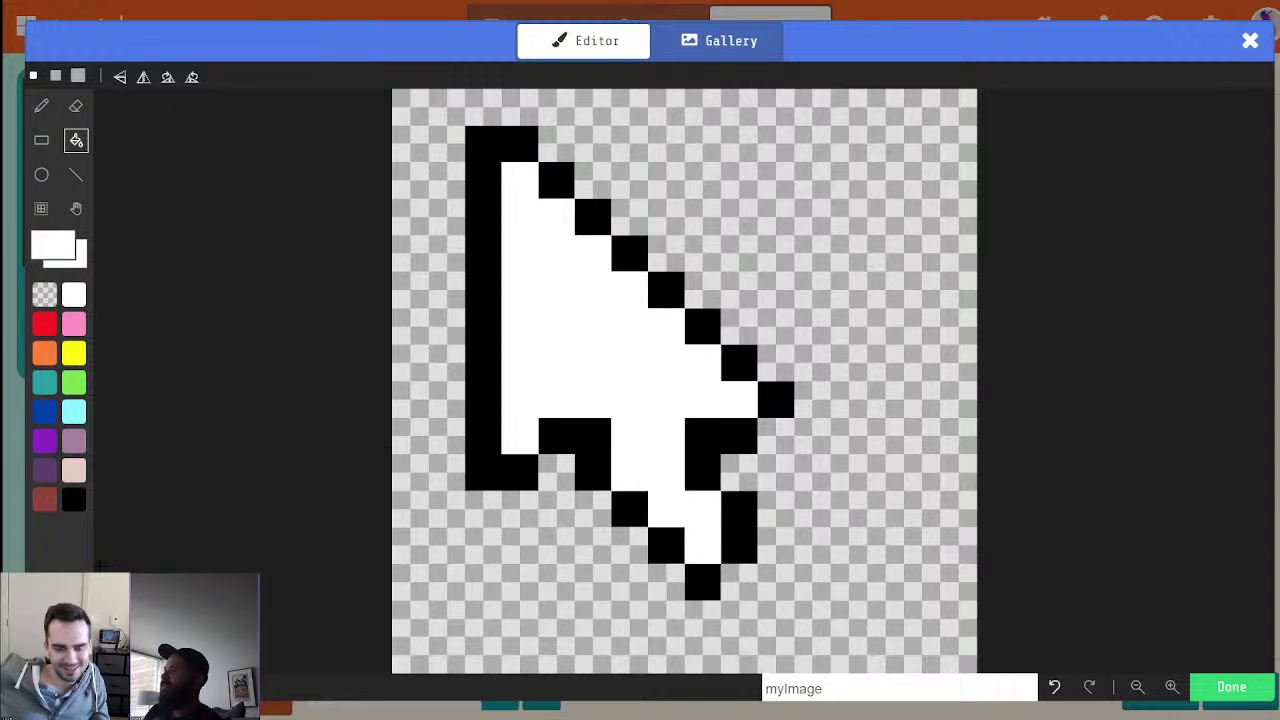
Repaint the upper right outline pixel of the tail white and add a black pixel beside it to straighten that side
left_click(73, 499)
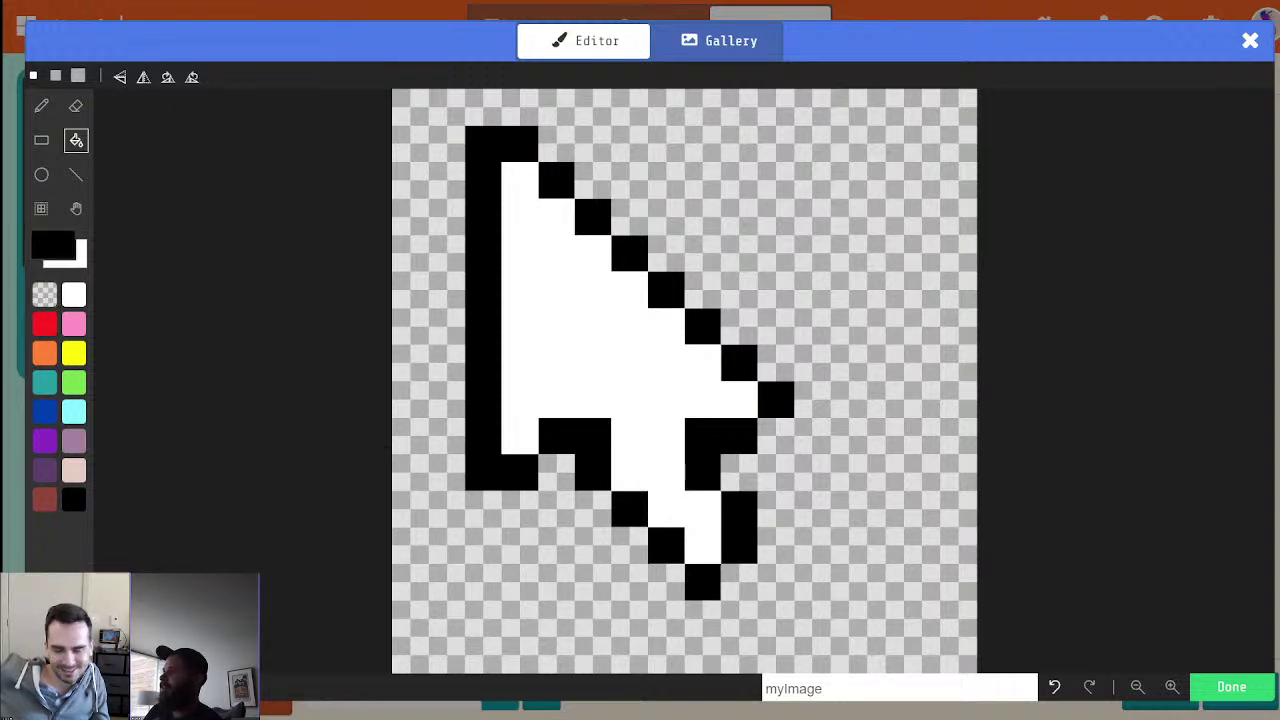
left_click(645, 459, "alt")
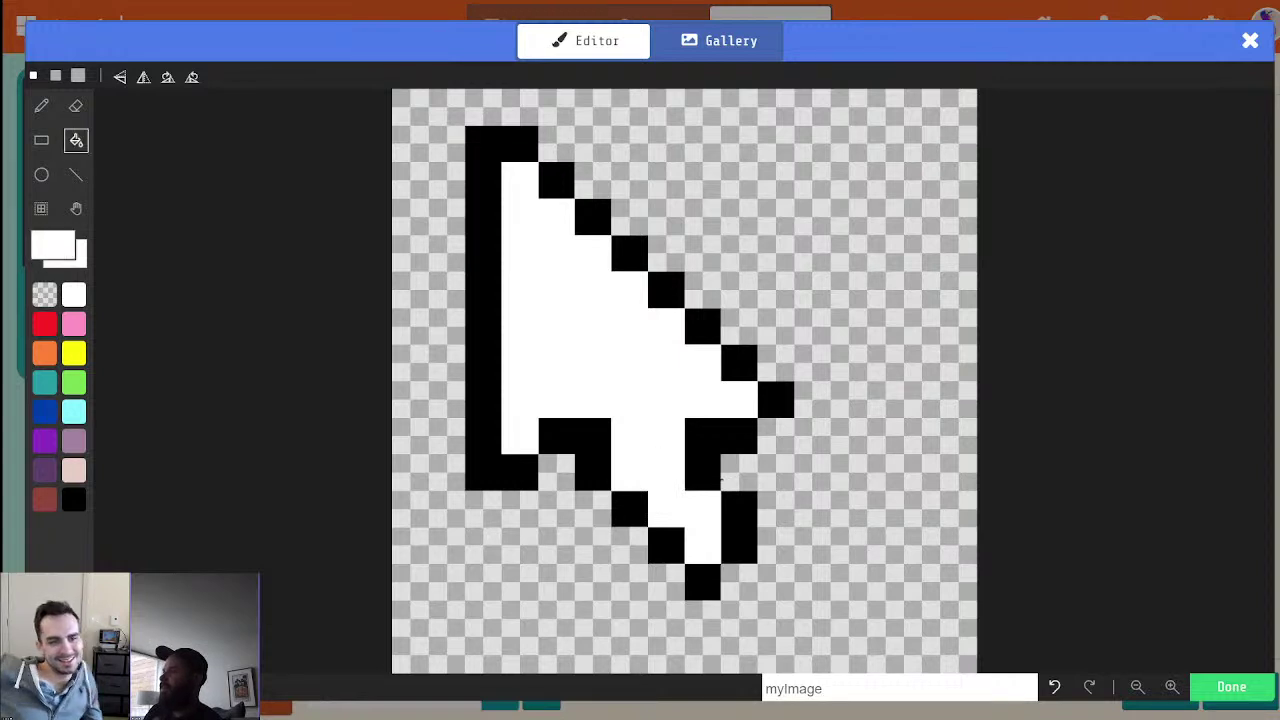
key("p")
left_click(695, 469)
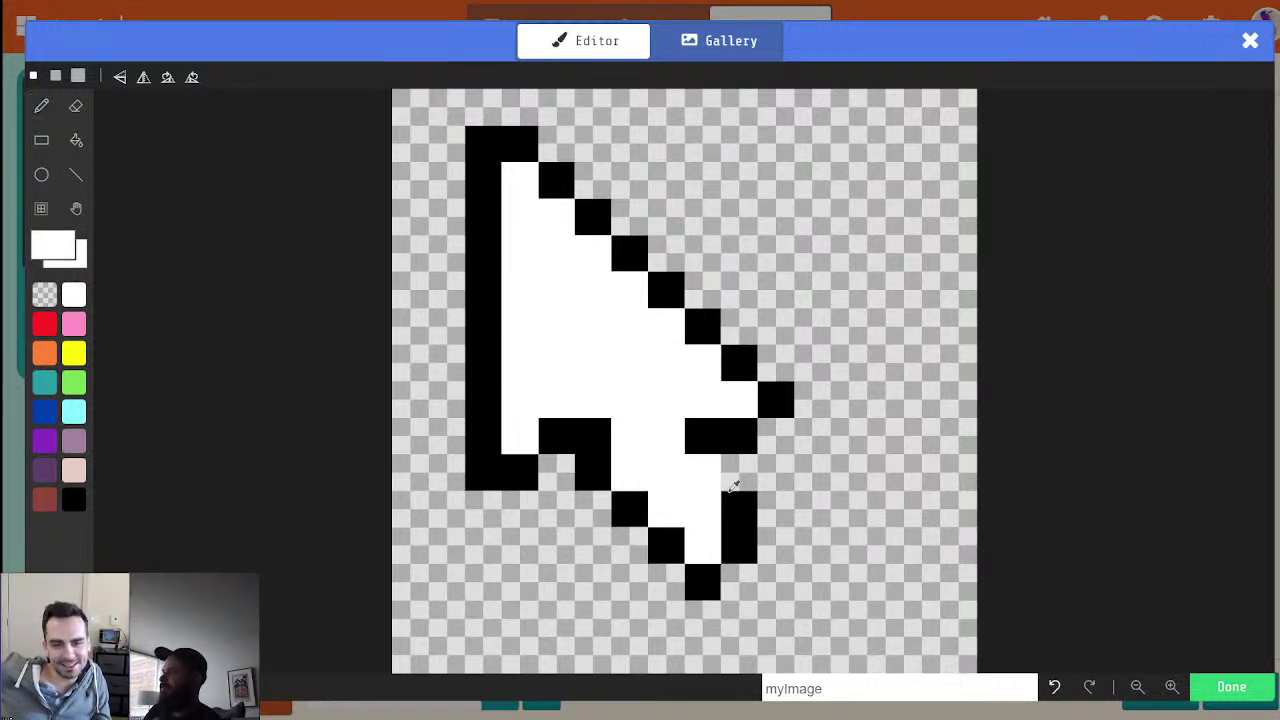
left_click(738, 503, "alt")
left_click(728, 478)
Shorten the arrow's tail by erasing its tip and closing its end with a black pixel
left_click(766, 531, "alt")
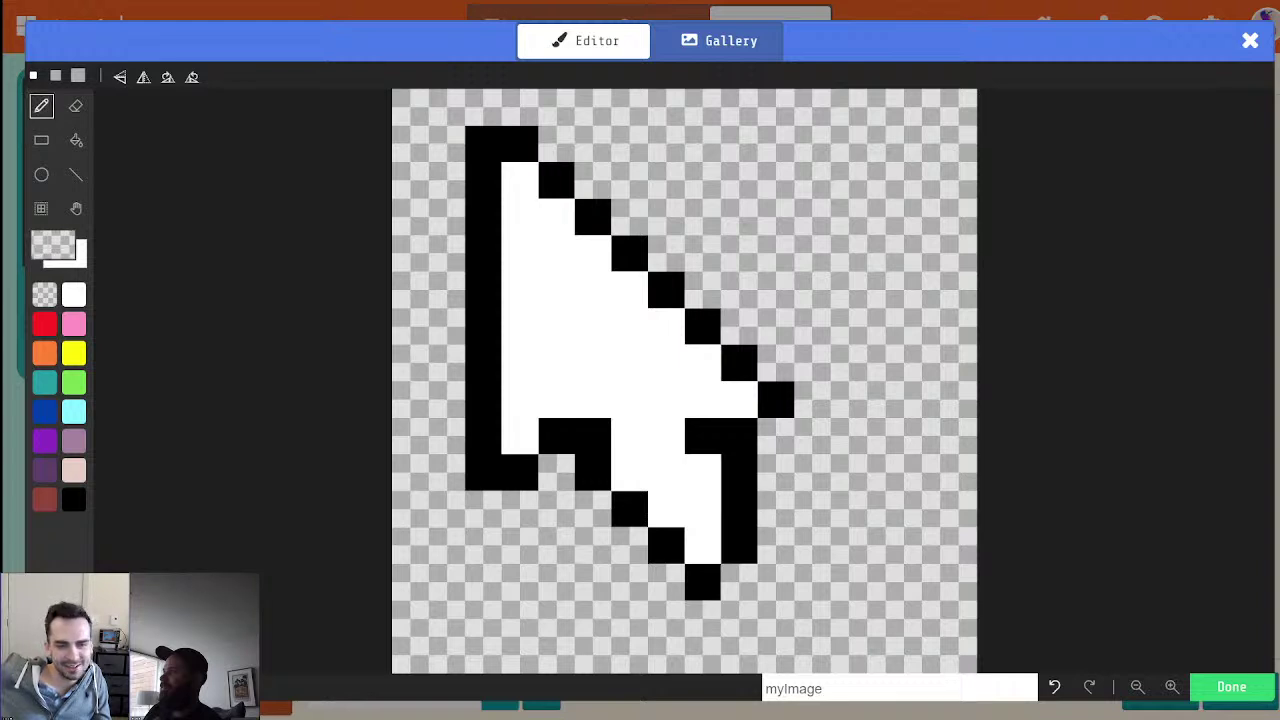
left_click_drag(766, 531, 671, 583)
left_click(679, 540, "alt")
left_click(702, 545)
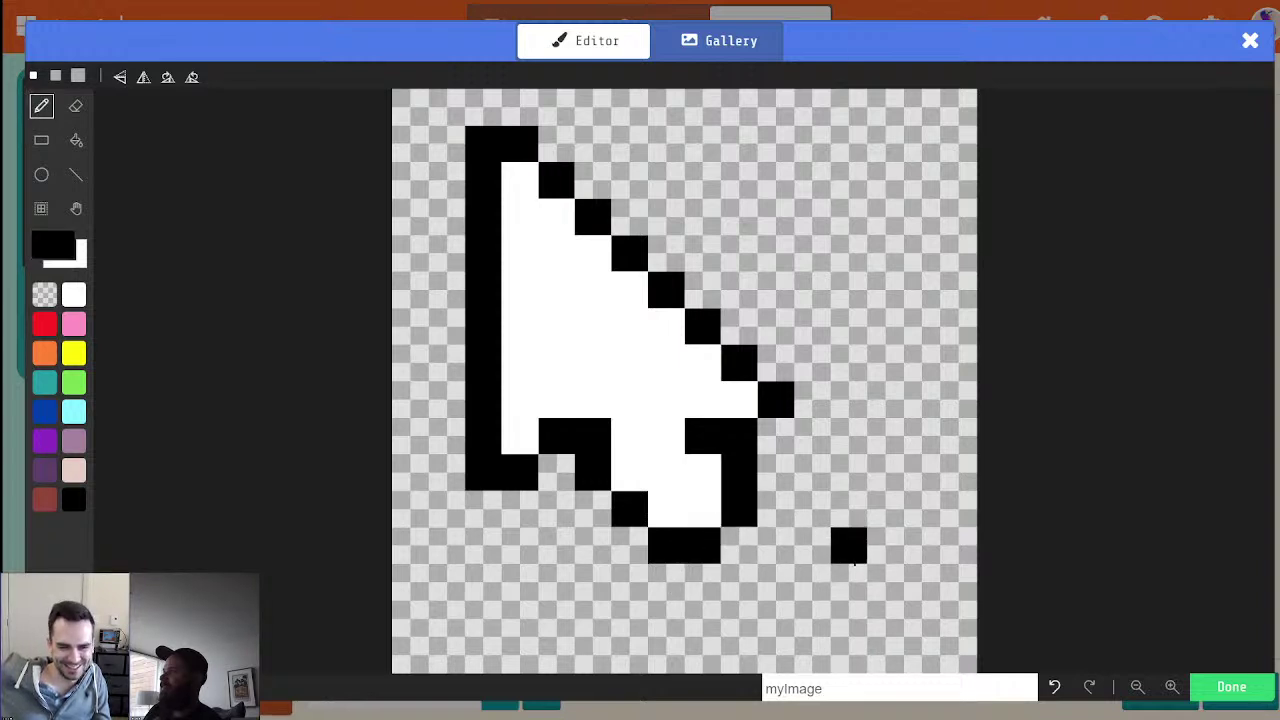
Erase the whole tail below the arrowhead with the transparent colour and sample black from the arrowhead's lower edge
left_click(801, 463, "alt")
mouse_move(738, 472)
left_mouse_down()
mouse_move(762, 477)
mouse_move(700, 466)
mouse_move(666, 523)
mouse_move(623, 487)
mouse_move(700, 486)
mouse_move(663, 466)
left_mouse_up()
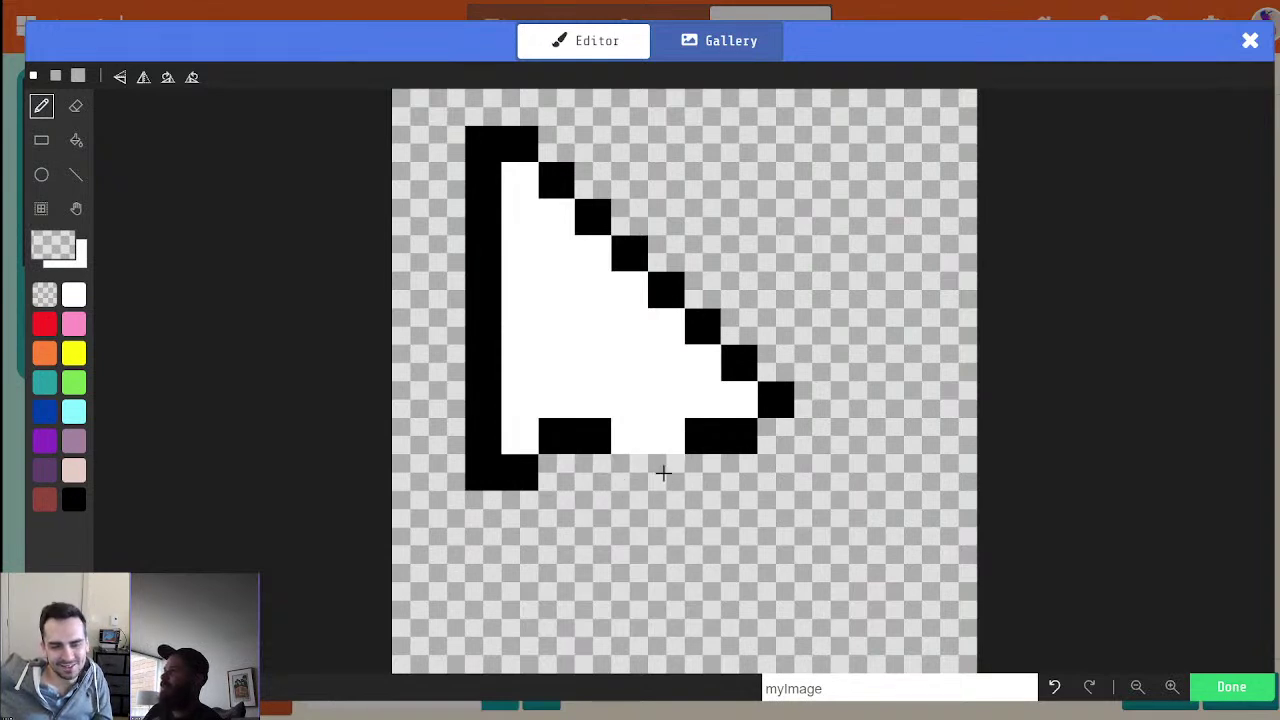
left_click(537, 441, "alt")
left_click(550, 433, "alt")
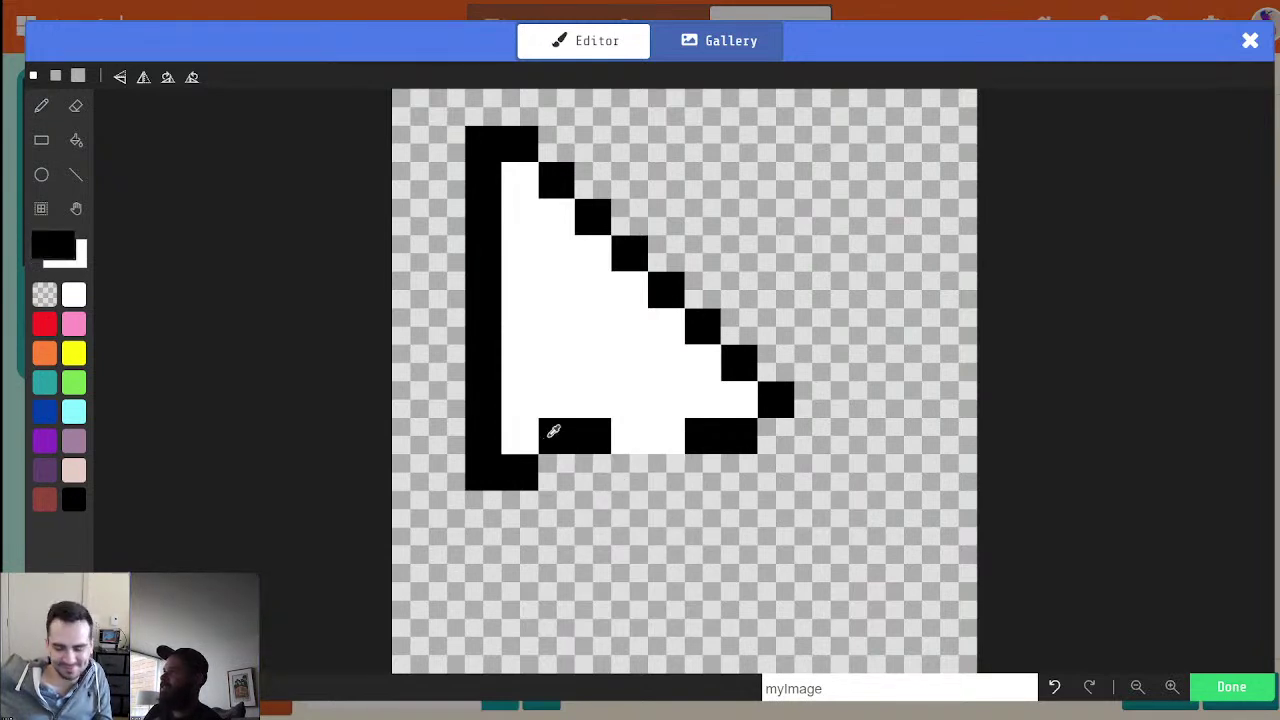
Add a black pixel at the arrowhead's lower right corner and one above the right end of the lower edge's left segment
left_click(776, 436)
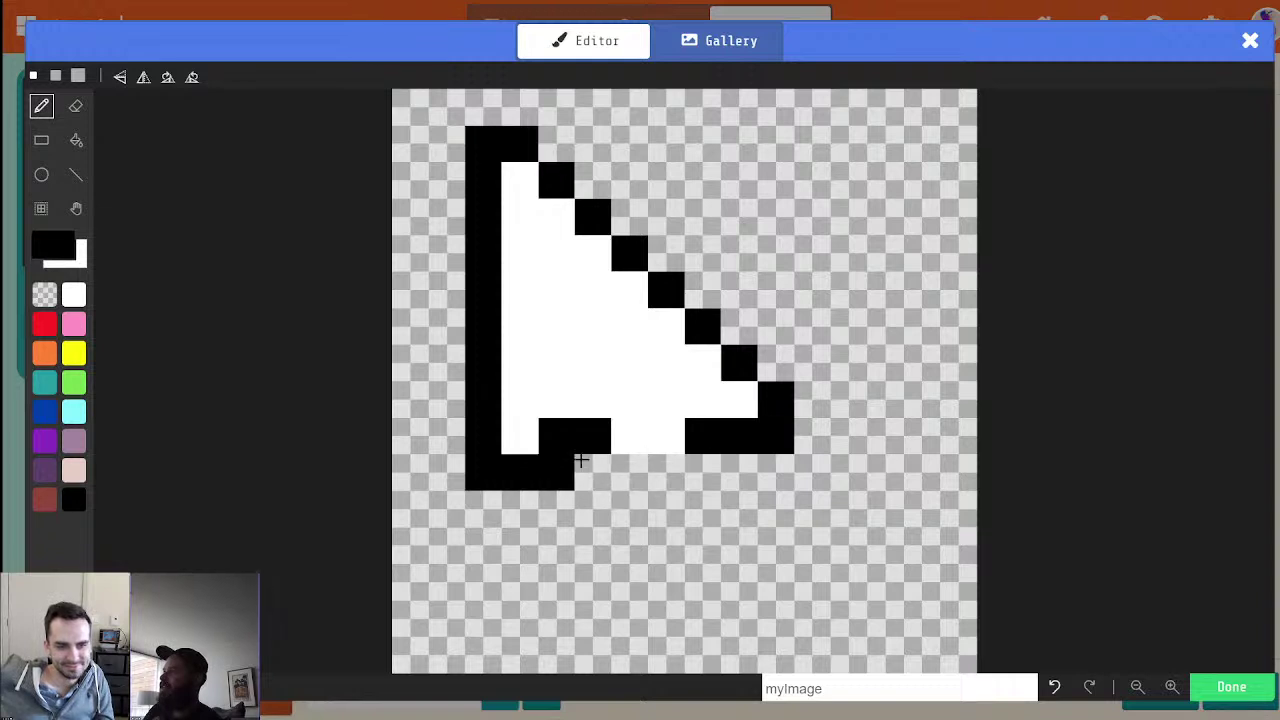
left_click(595, 402)
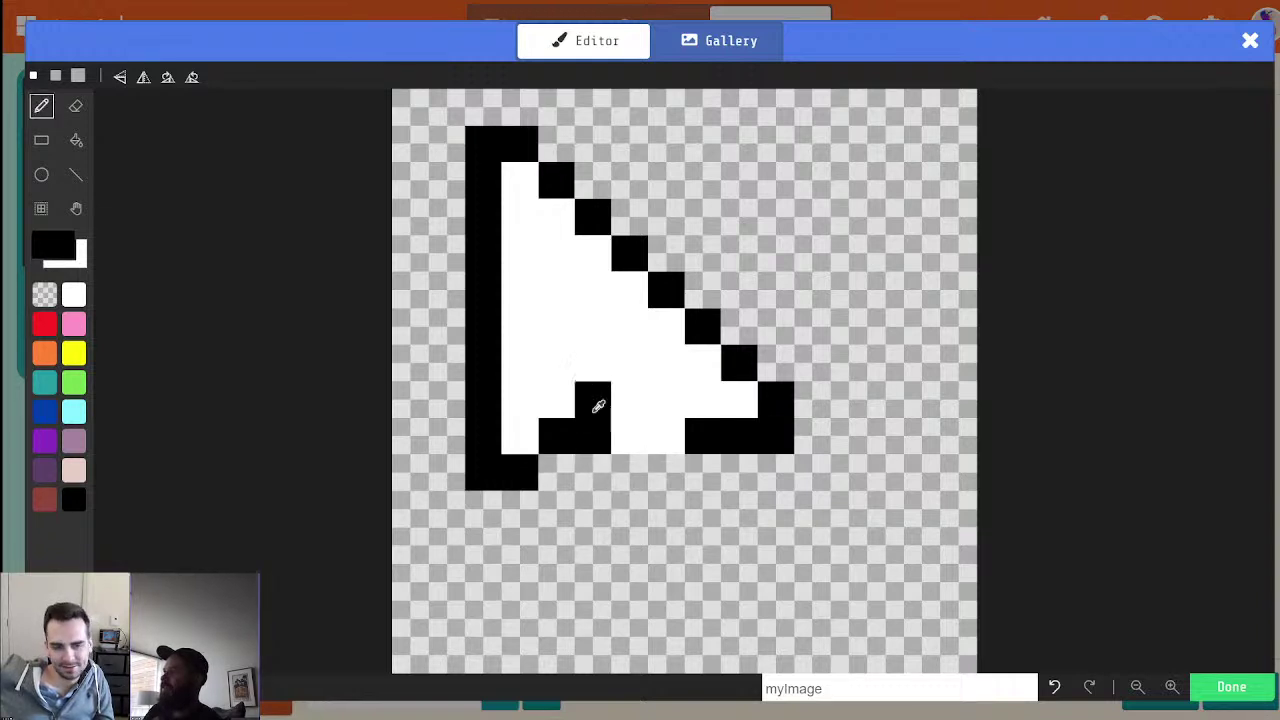
left_click(621, 420, "alt")
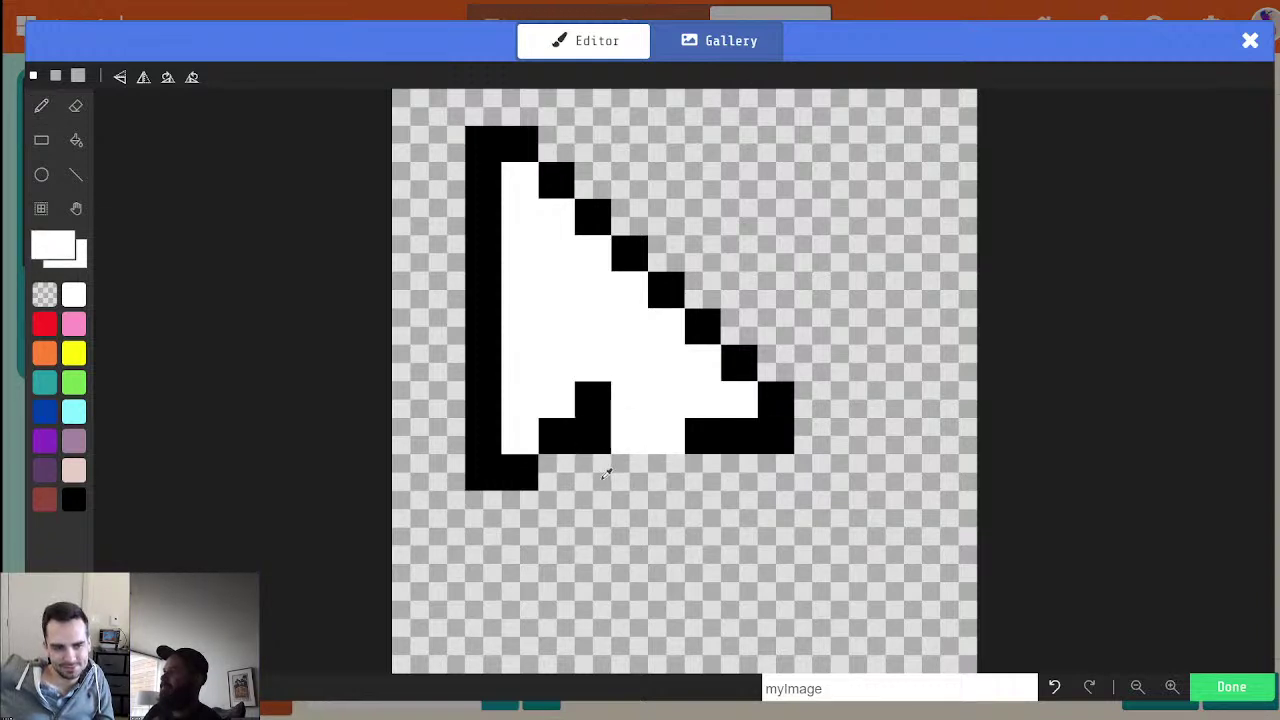
Sample the transparent colour and erase the centre of the arrowhead's lower edge, including the two black pixels bordering the gap
left_click(606, 474, "alt")
left_click(592, 436)
left_click(592, 400)
left_click(613, 431)
left_click(662, 436)
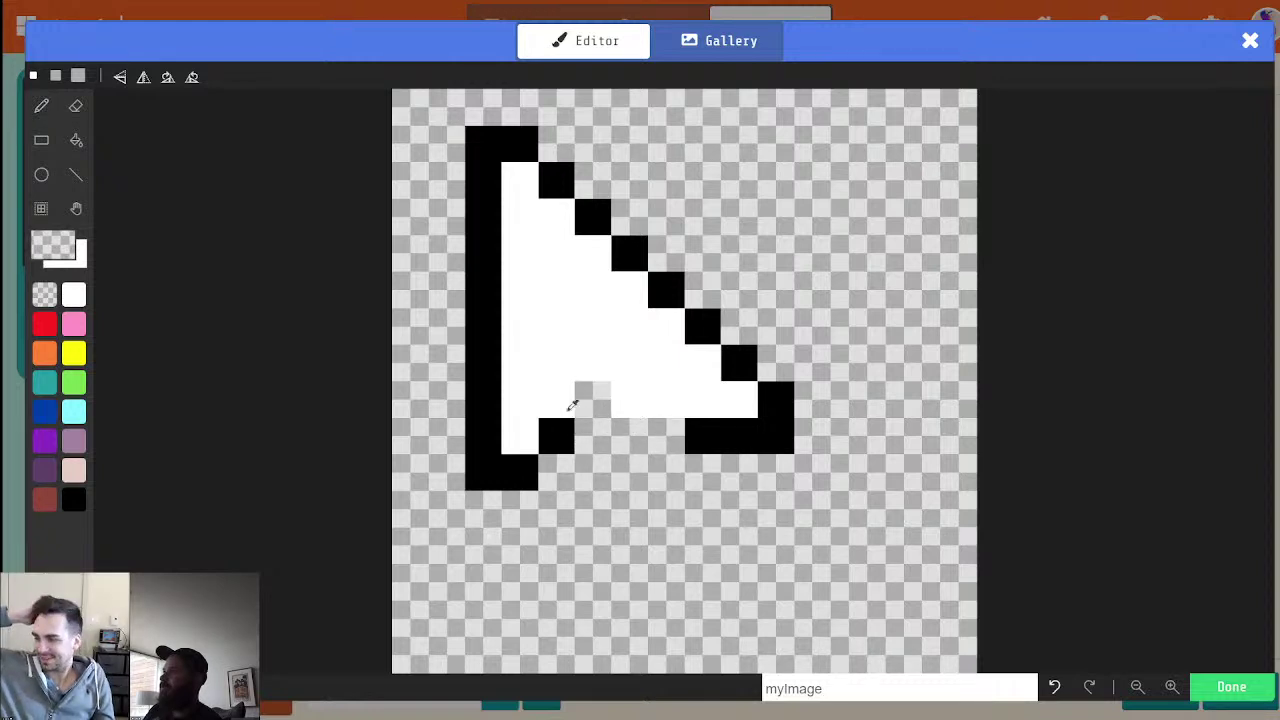
Draw a black tail outline slanting down to the right below the arrowhead, closed with a two-pixel bottom edge
left_click(556, 432, "alt")
left_click(592, 472)
left_click(628, 474)
left_click(629, 508)
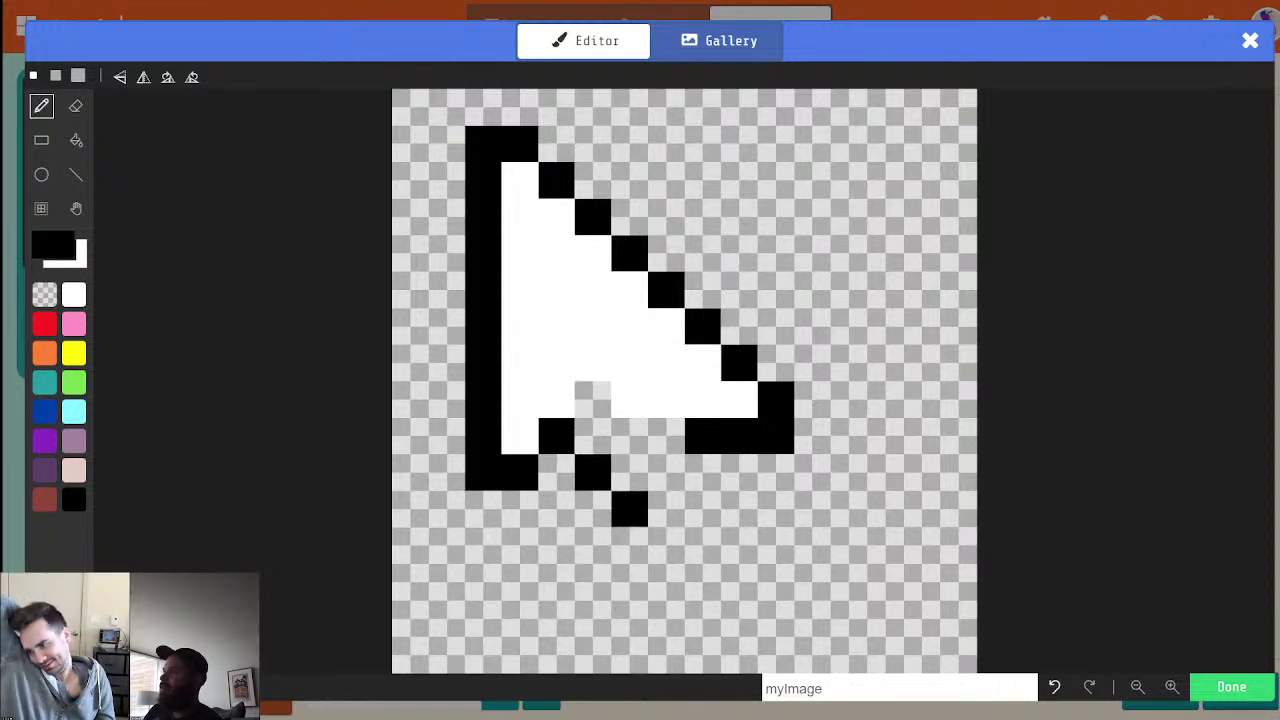
left_click(703, 472)
left_click(739, 508)
left_click(703, 544)
left_click(666, 544)
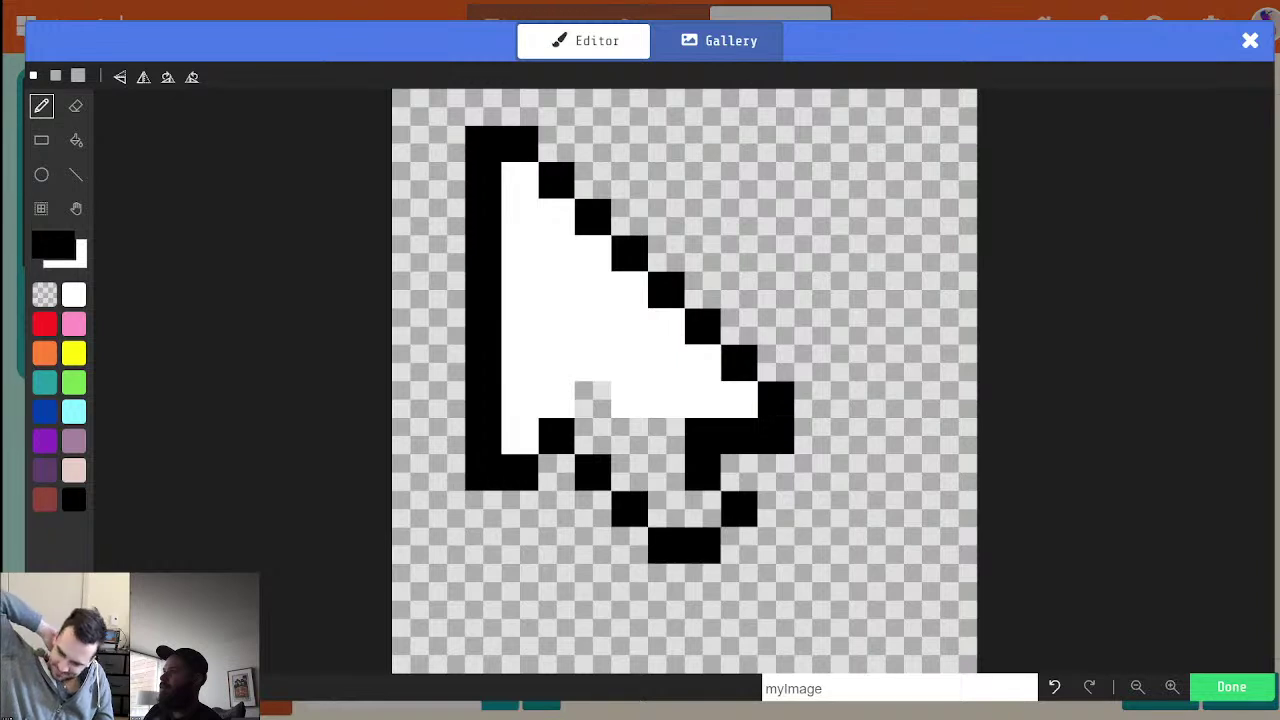
Fill the inside of the tail outline with white sampled from the arrowhead
left_click(651, 395, "alt")
key("b")
left_click(649, 456)
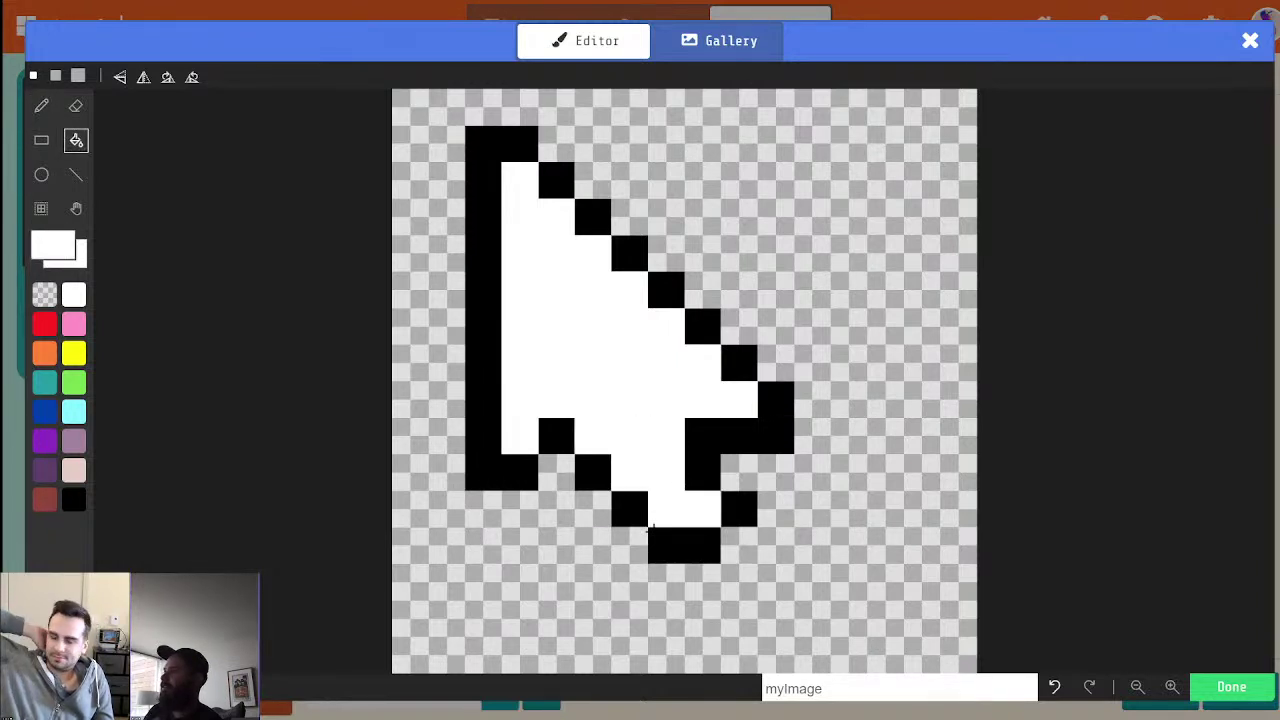
Try to turn the tail's upper right outline pixel white with the Fill tool
left_click(714, 427, "alt")
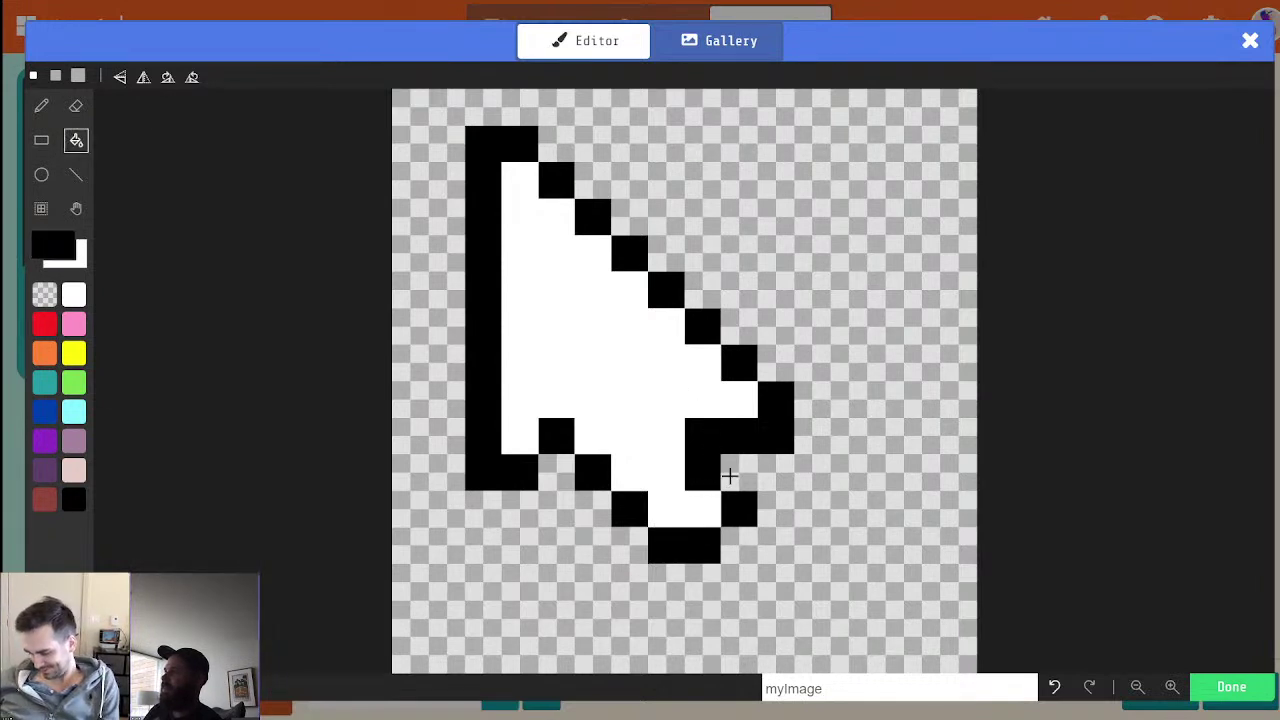
left_click(692, 496, "alt")
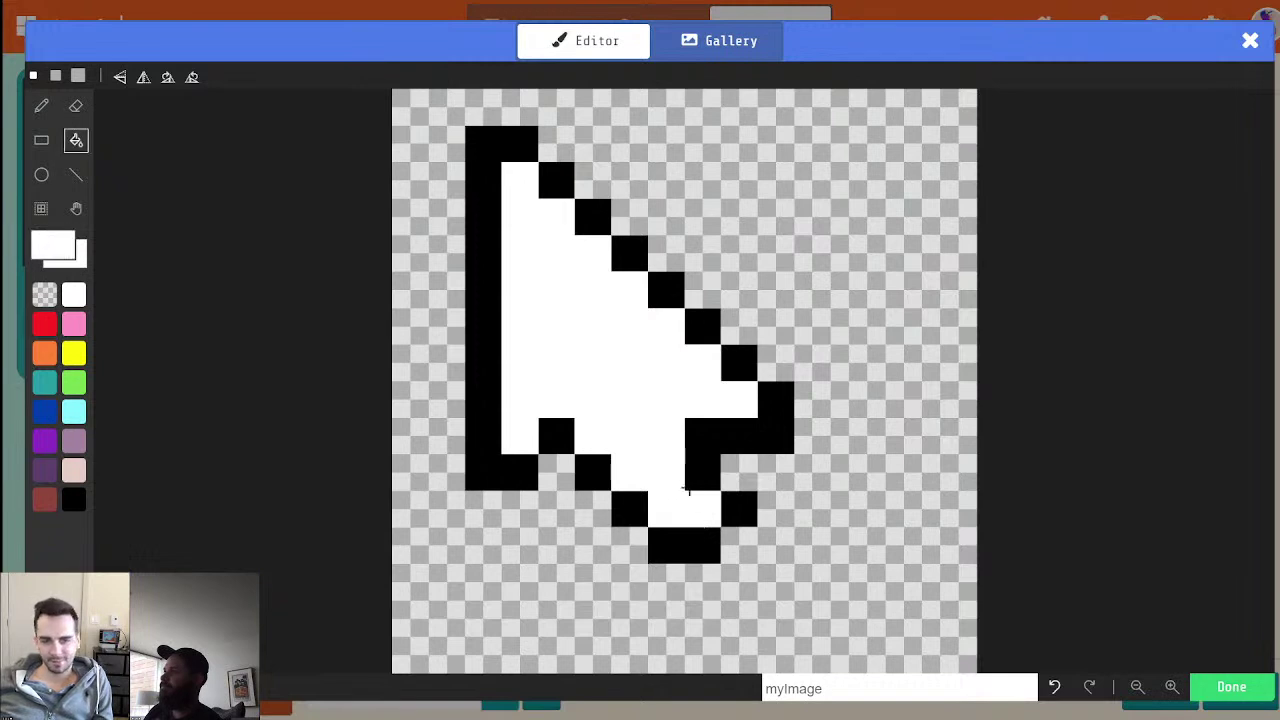
left_click(696, 474)
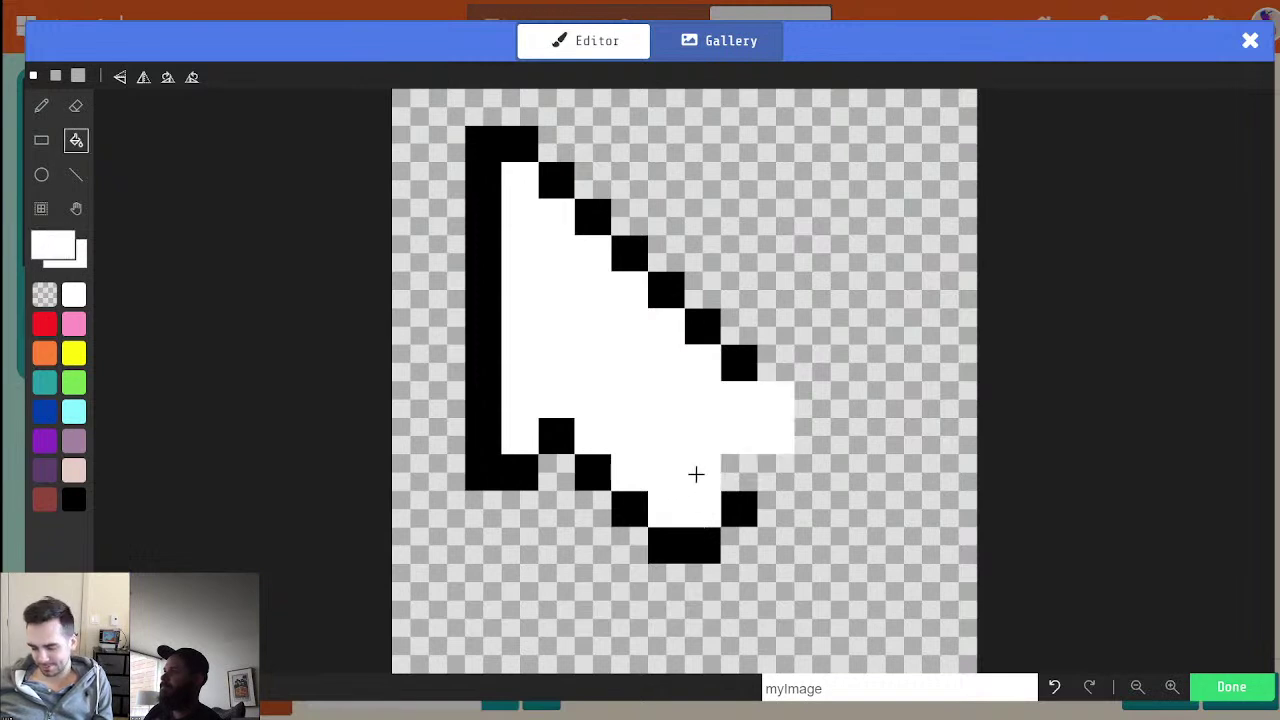
left_click(1053, 690)
key("b")
left_click(738, 502, "alt")
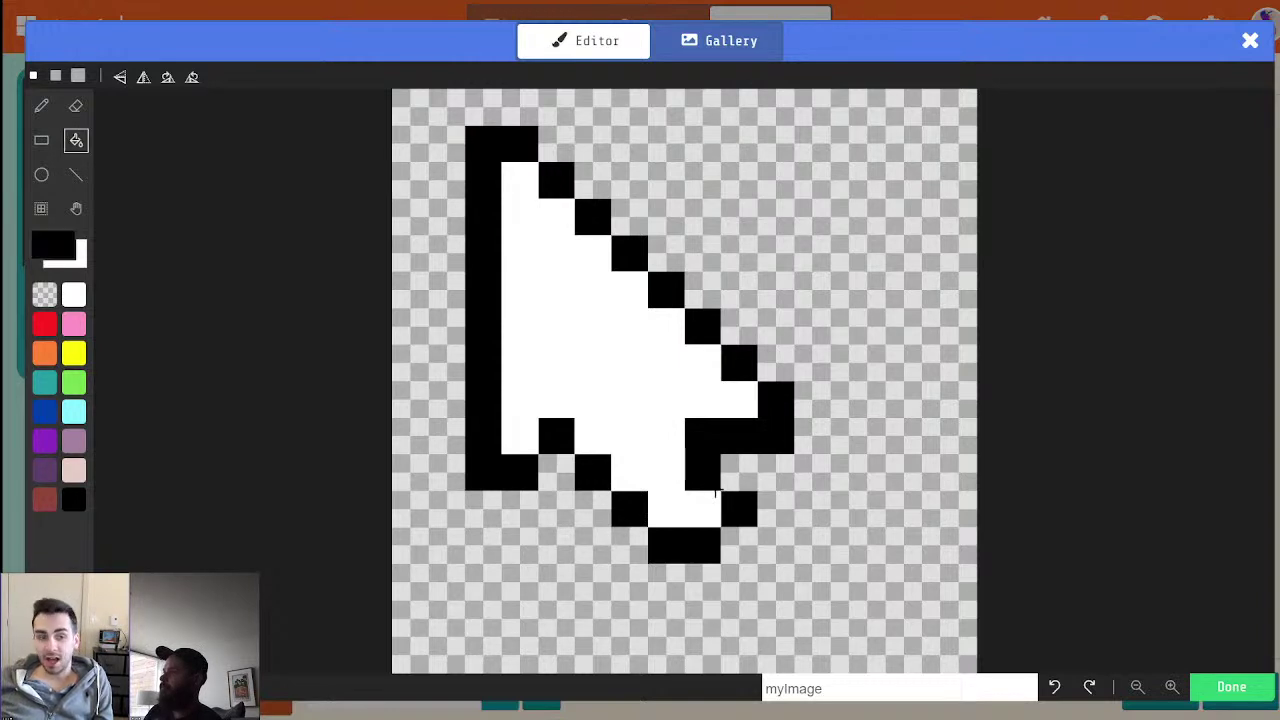
left_click(671, 460, "alt")
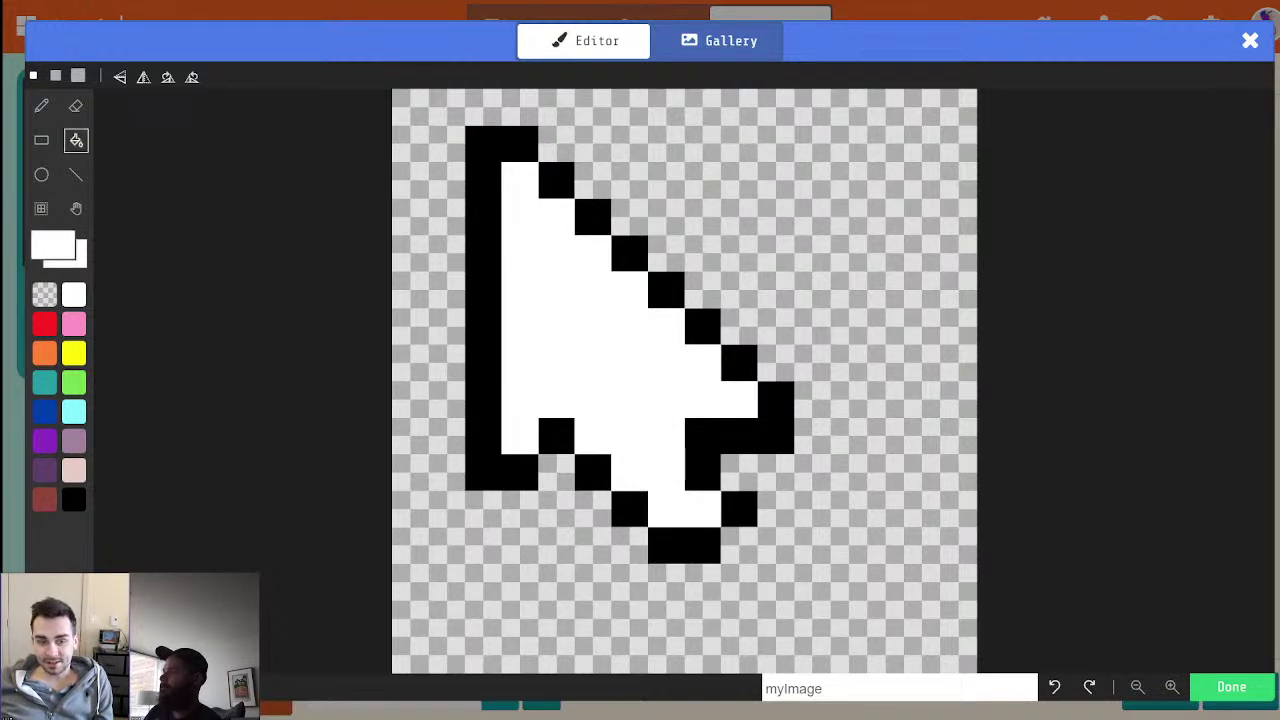
left_click(697, 468)
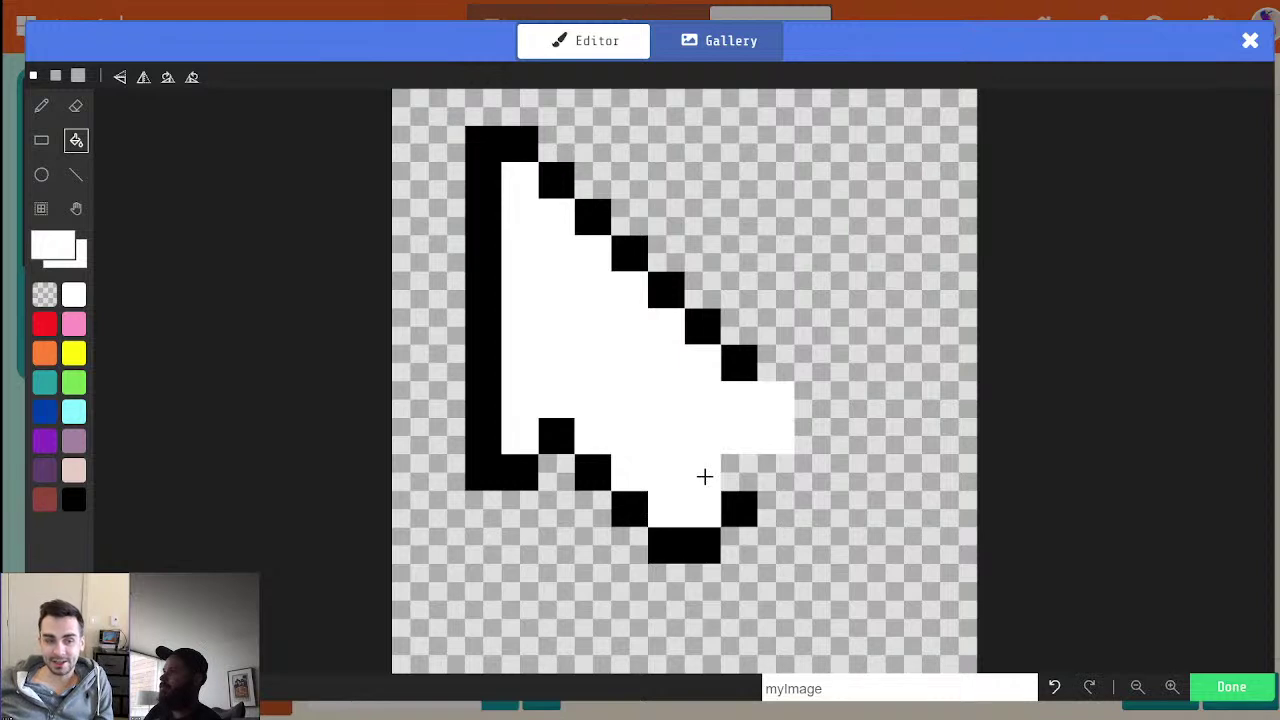
left_click(1052, 688)
Use the pencil to paint the tail's upper right outline pixel white and add a black pixel on its outer side
key("p")
left_click(702, 472)
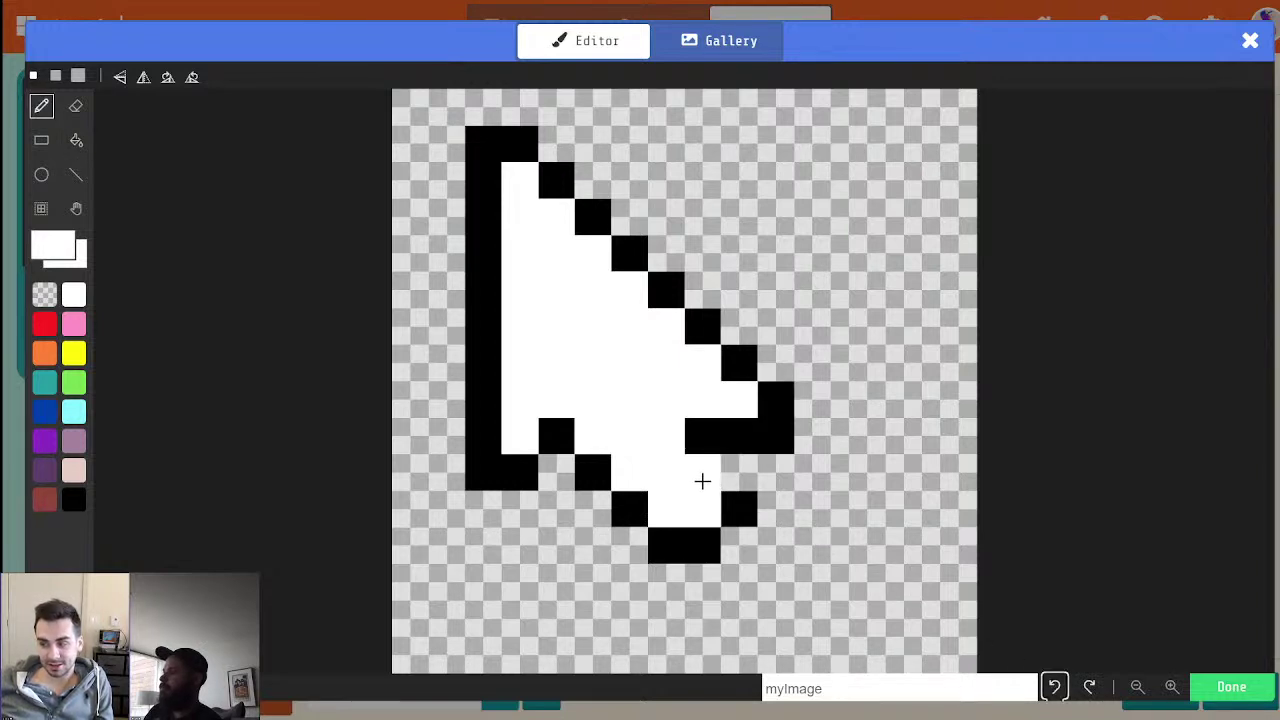
left_click(700, 440)
left_click(740, 434, "alt")
left_click(702, 436)
left_click(724, 469)
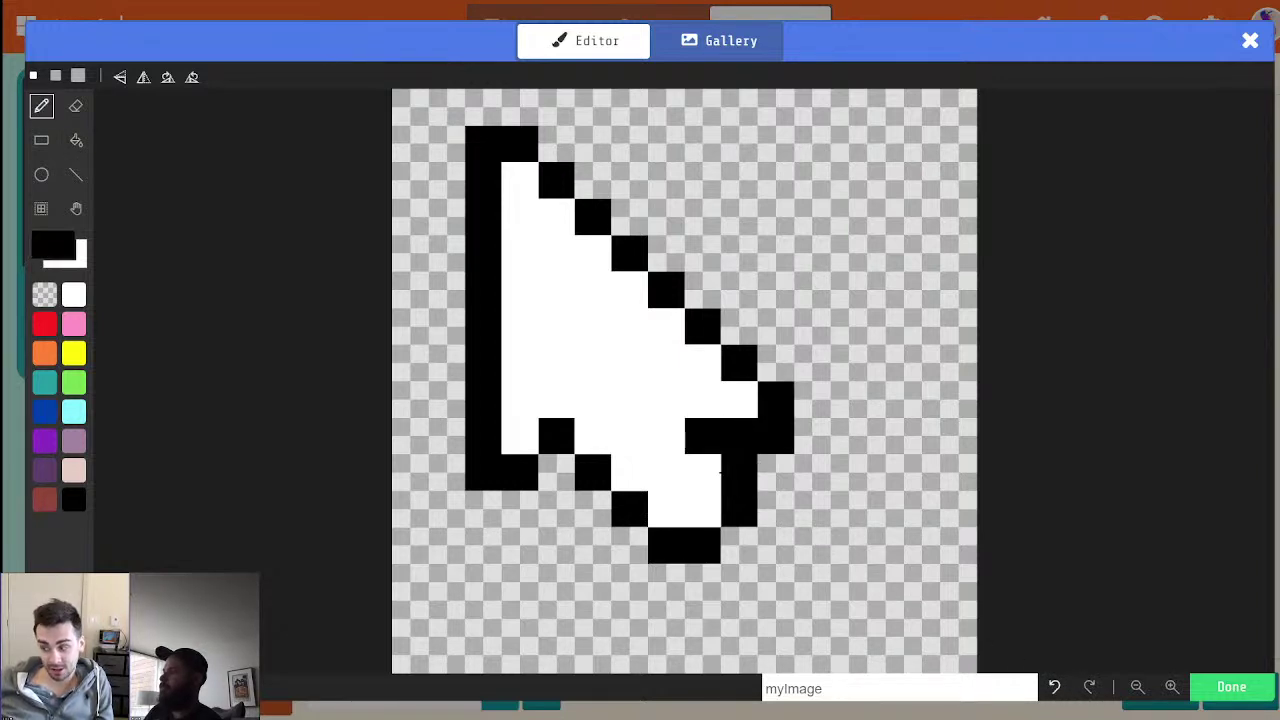
Erase the added outer pixel with the transparent colour and repaint the tail's inner right outline pixel black
left_click(793, 487, "alt")
left_click(754, 466)
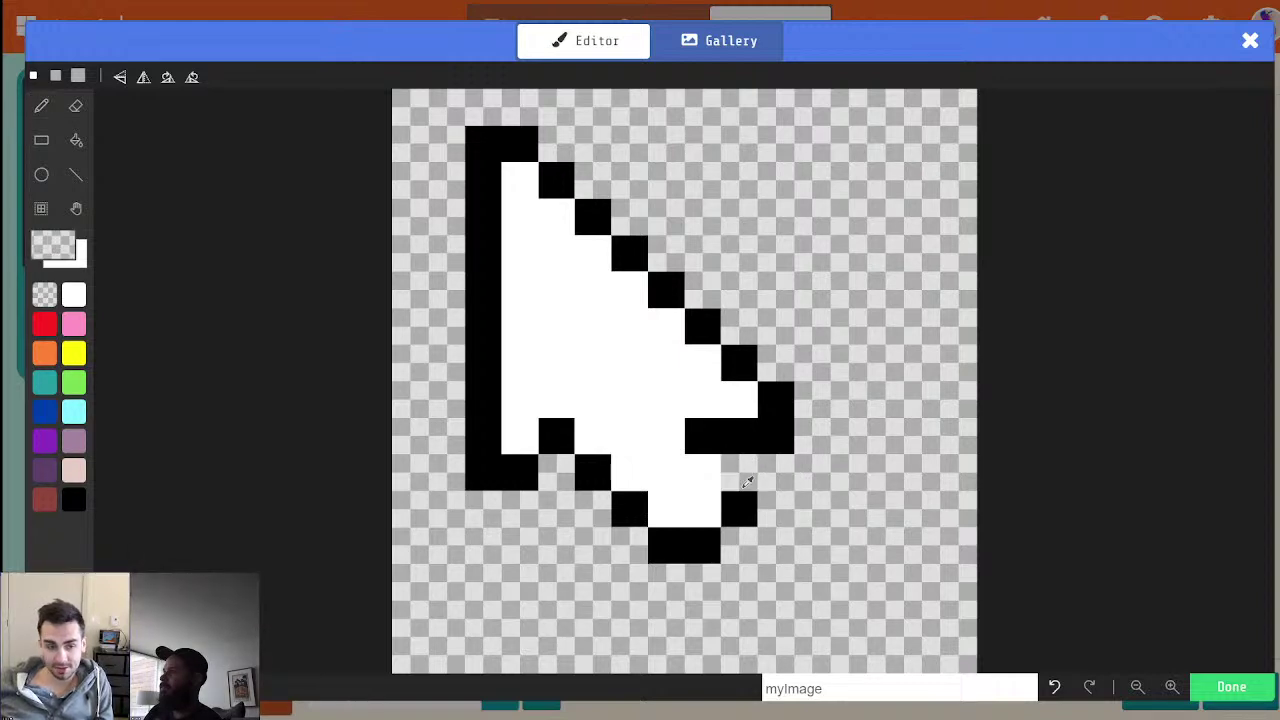
left_click(739, 500, "alt")
left_click(702, 470)
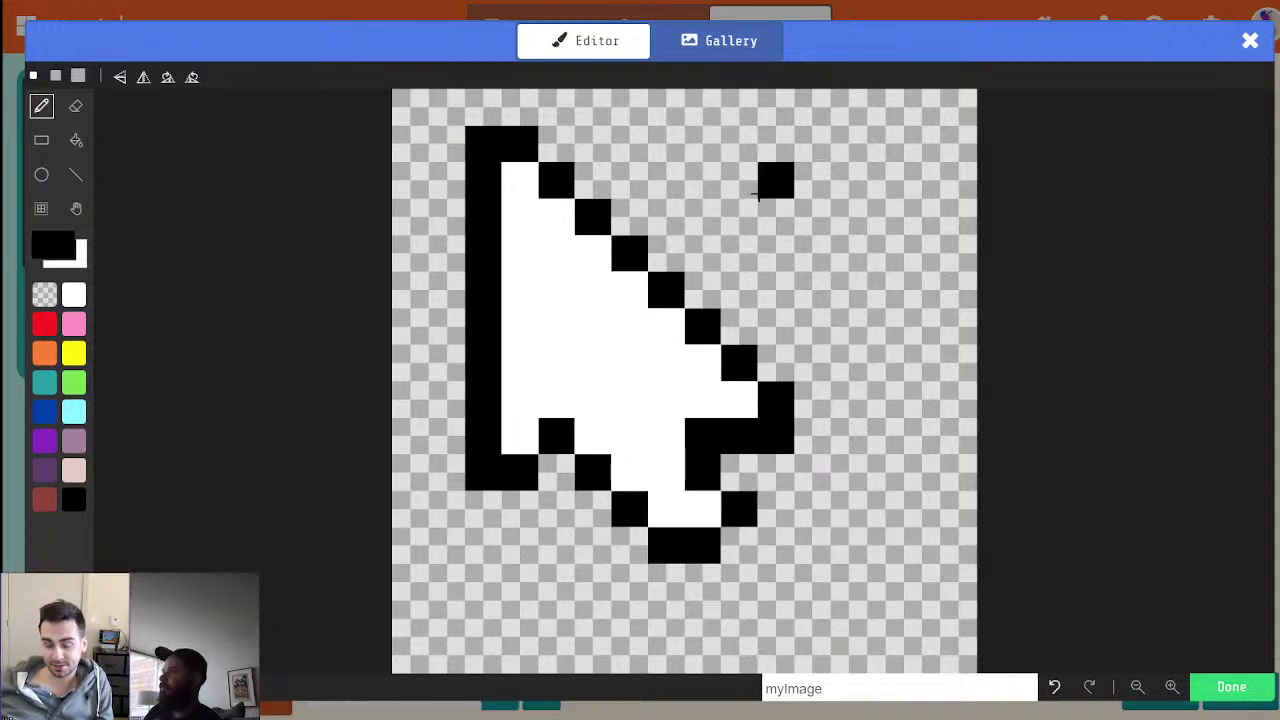
Switch to a new browser tab and search Google Images for "macintosh cursor"
left_click(350, 2)
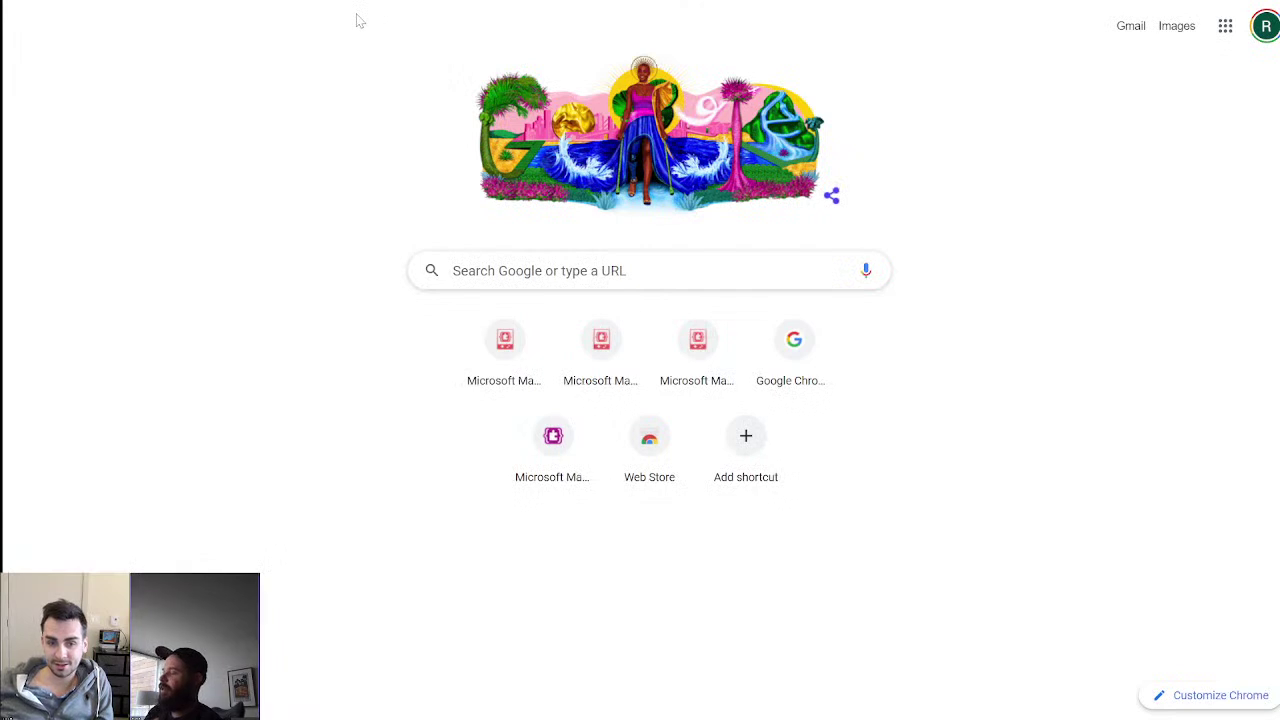
type("ma")
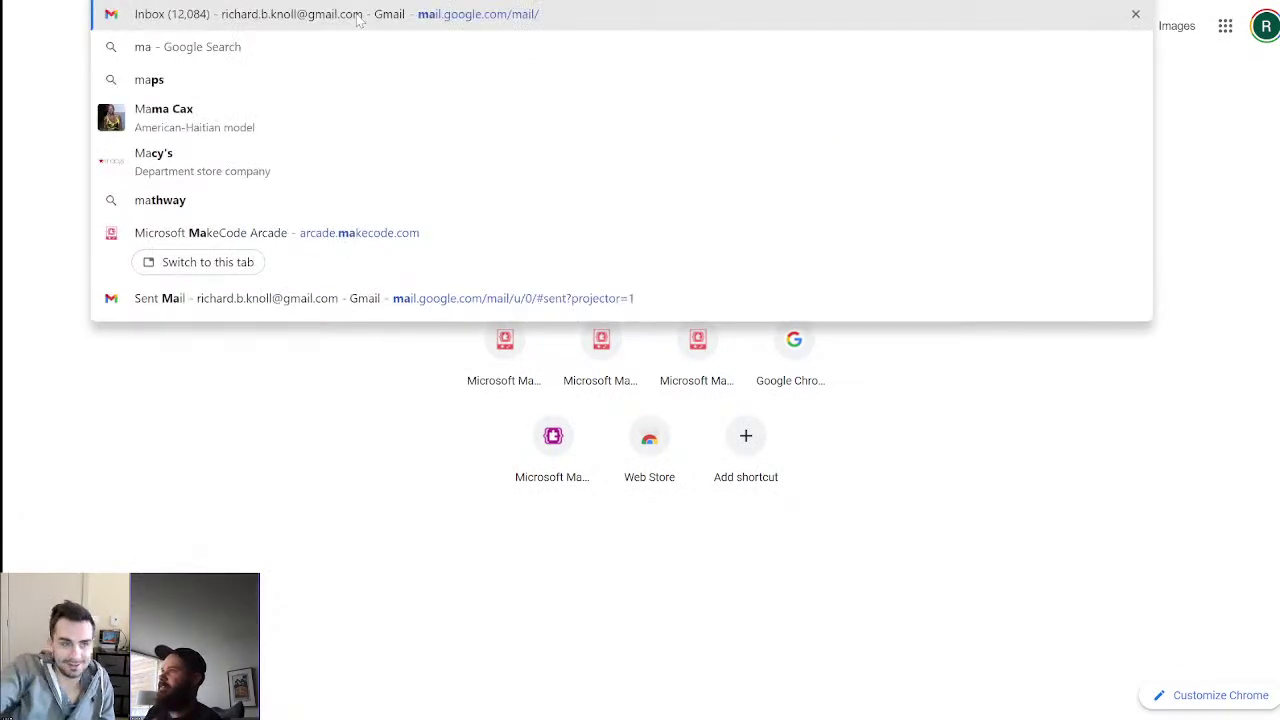
type("cintosh")
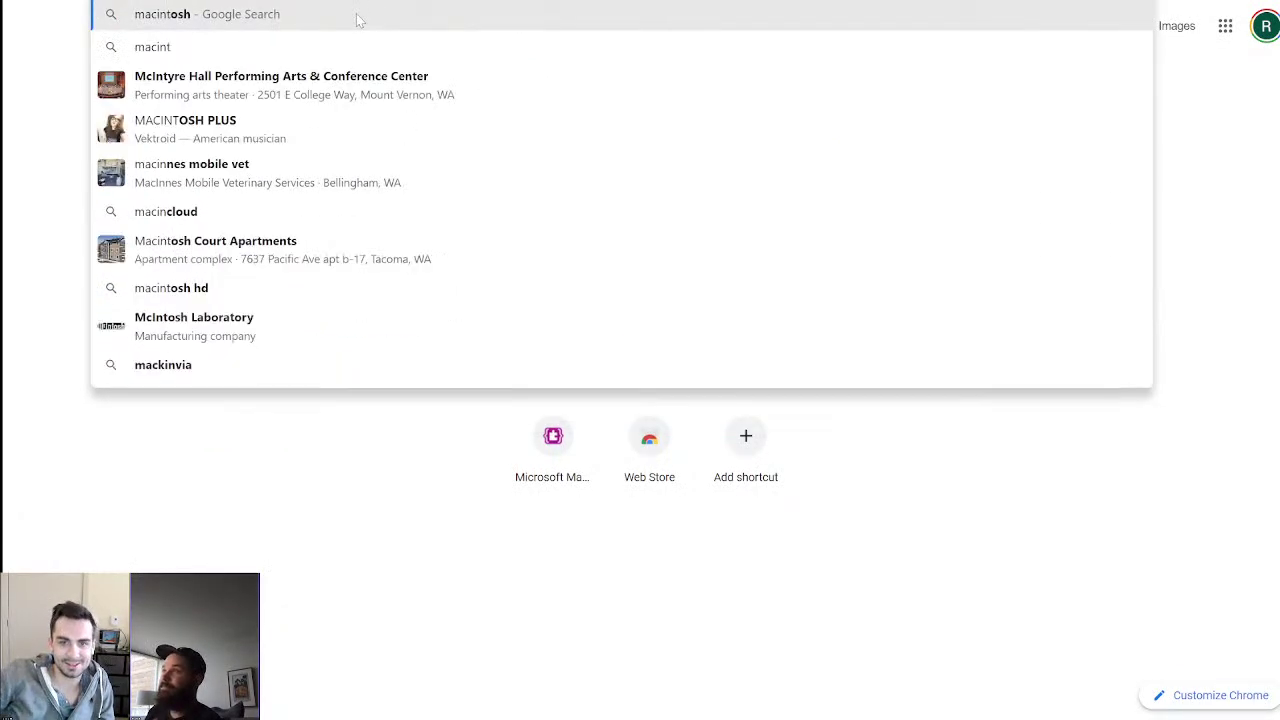
type(" cursor")
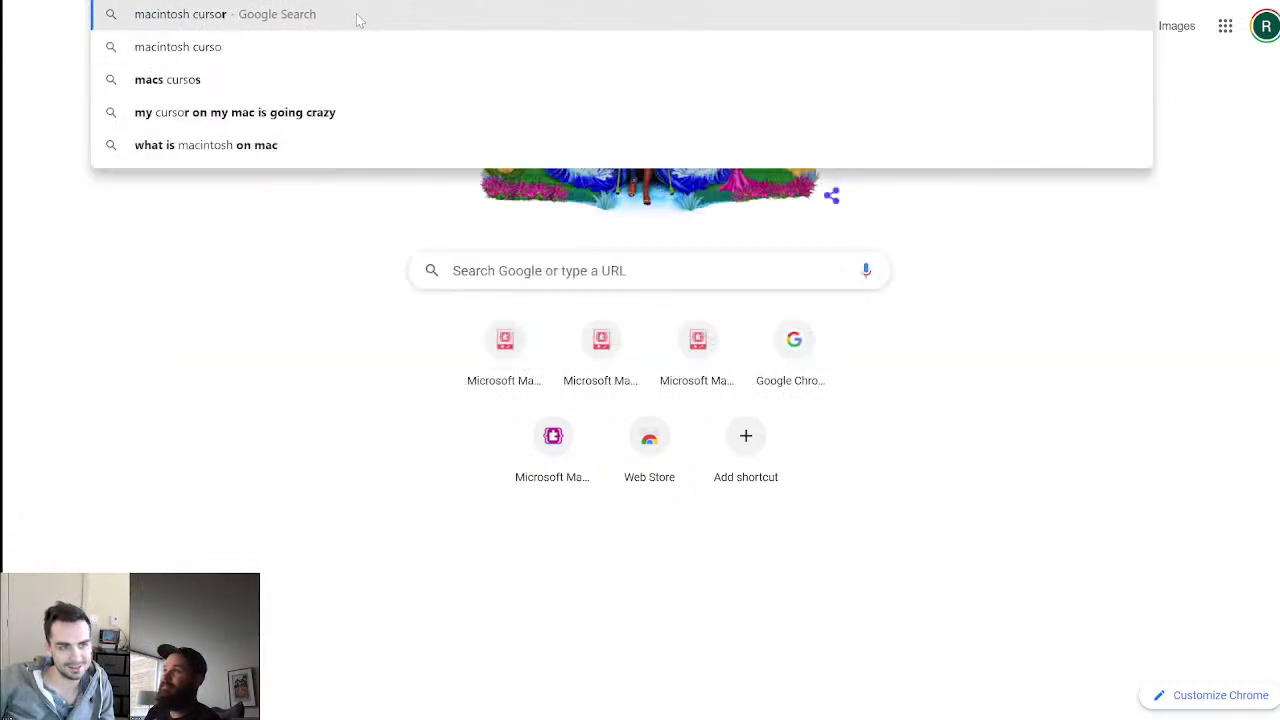
key("Return")
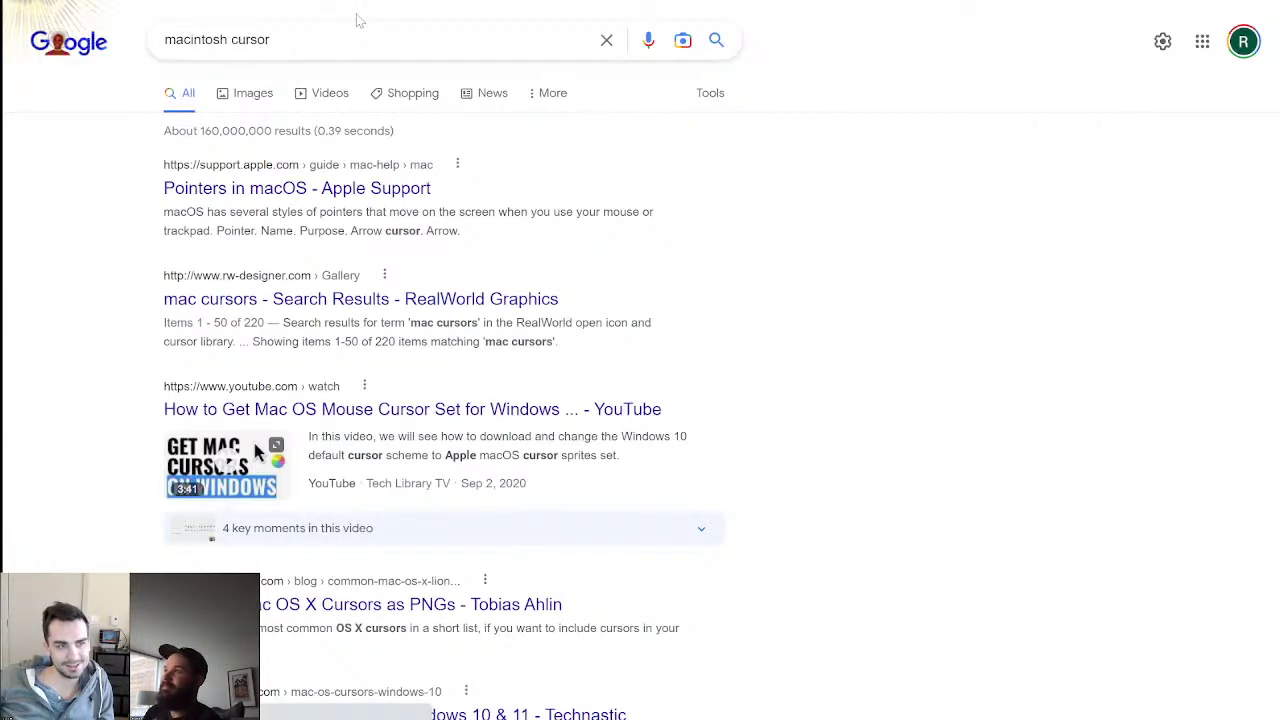
left_click(250, 98)
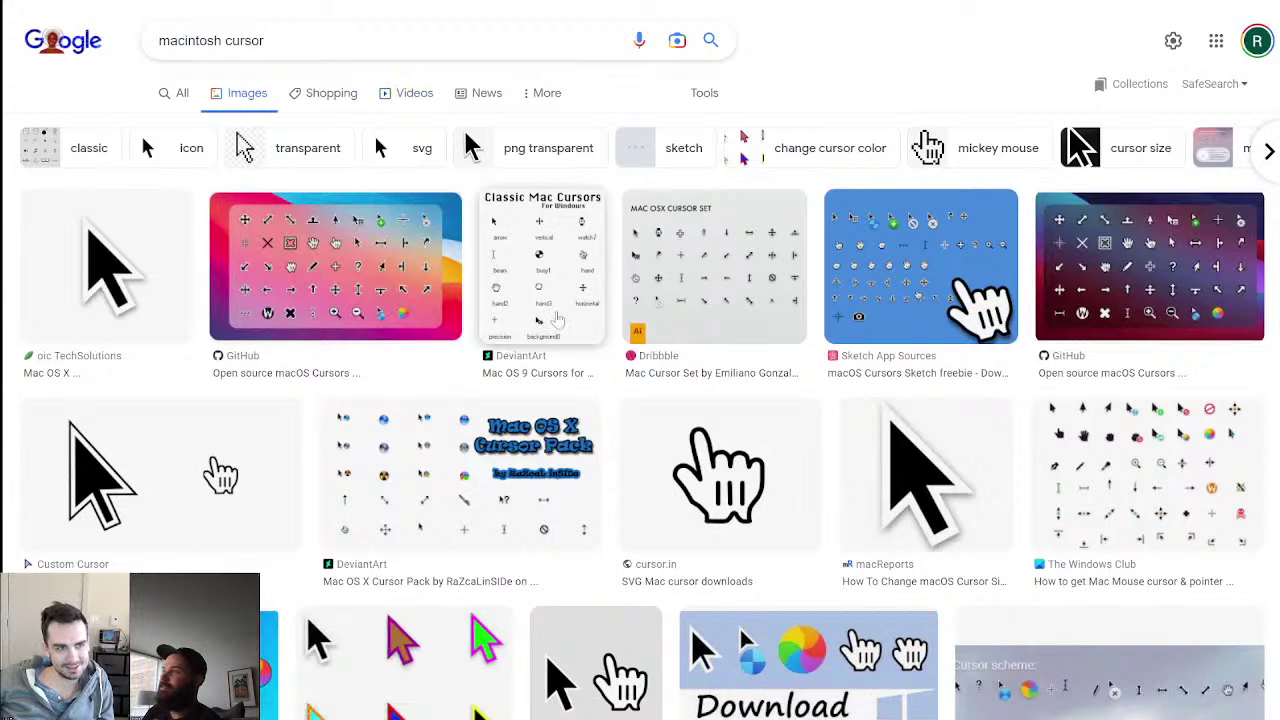
Open the Classic Mac Cursors picture and look through the surrounding image results for pointer shapes
left_click(518, 276)
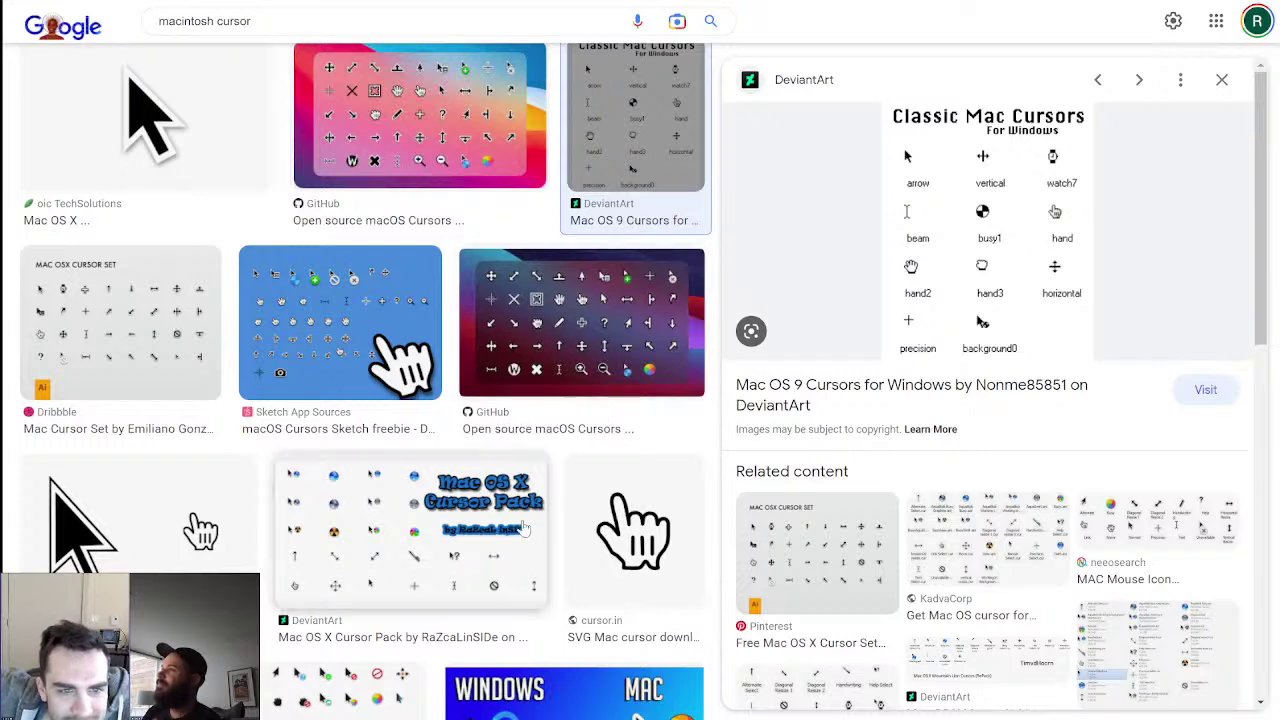
scroll(520, 450, "down", 4)
scroll(524, 522, "up", 3)
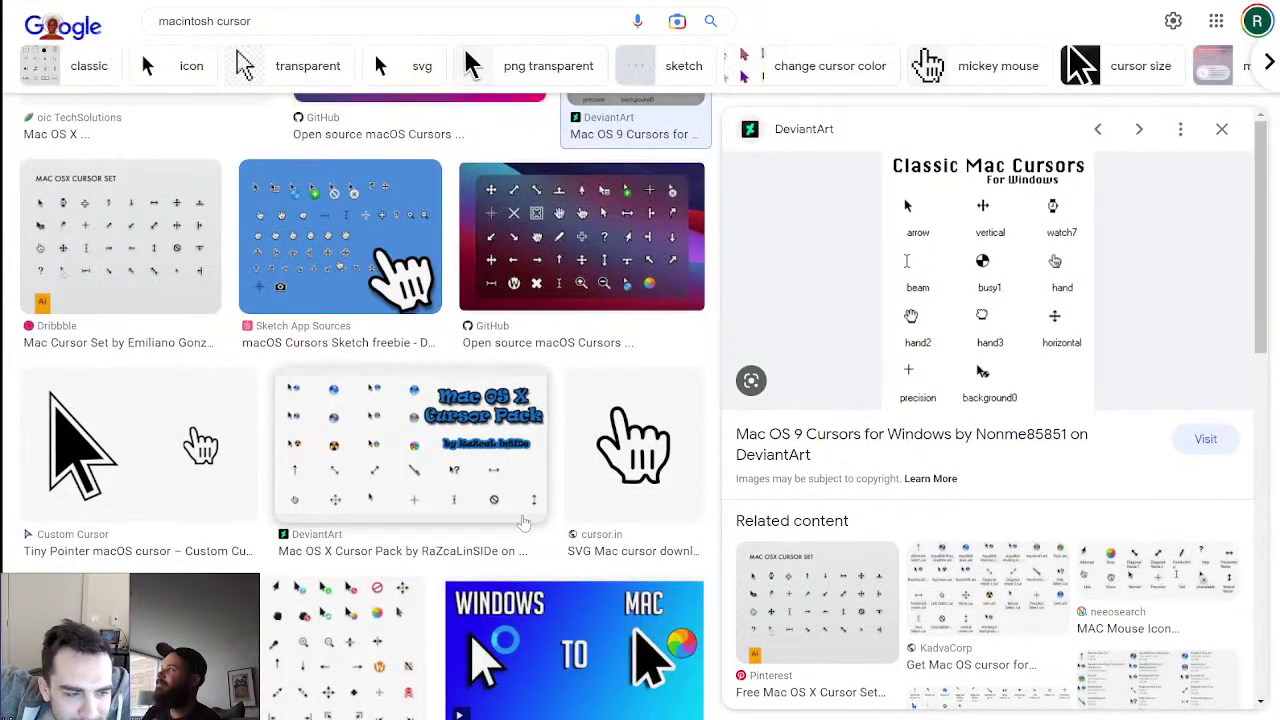
scroll(524, 522, "up", 3)
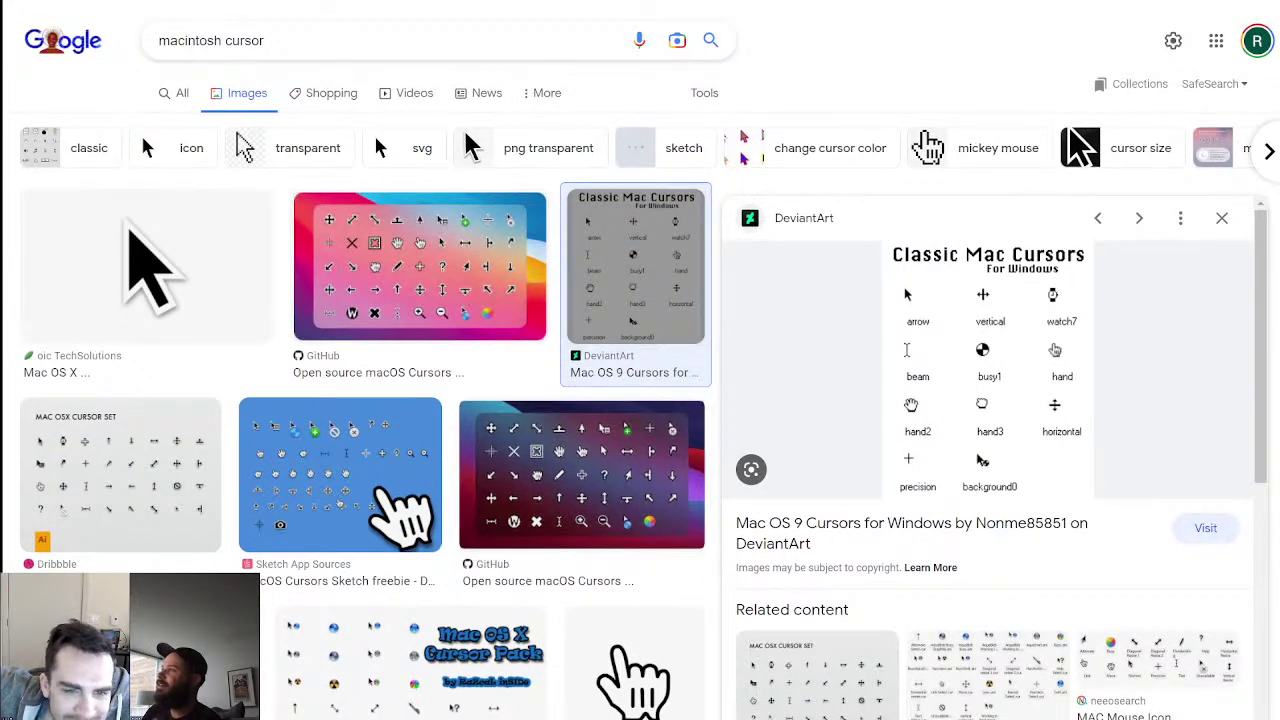
Refine the image search to "original macintosh cursor" and open the Mac Mickey pointer cursor result
left_click(159, 48)
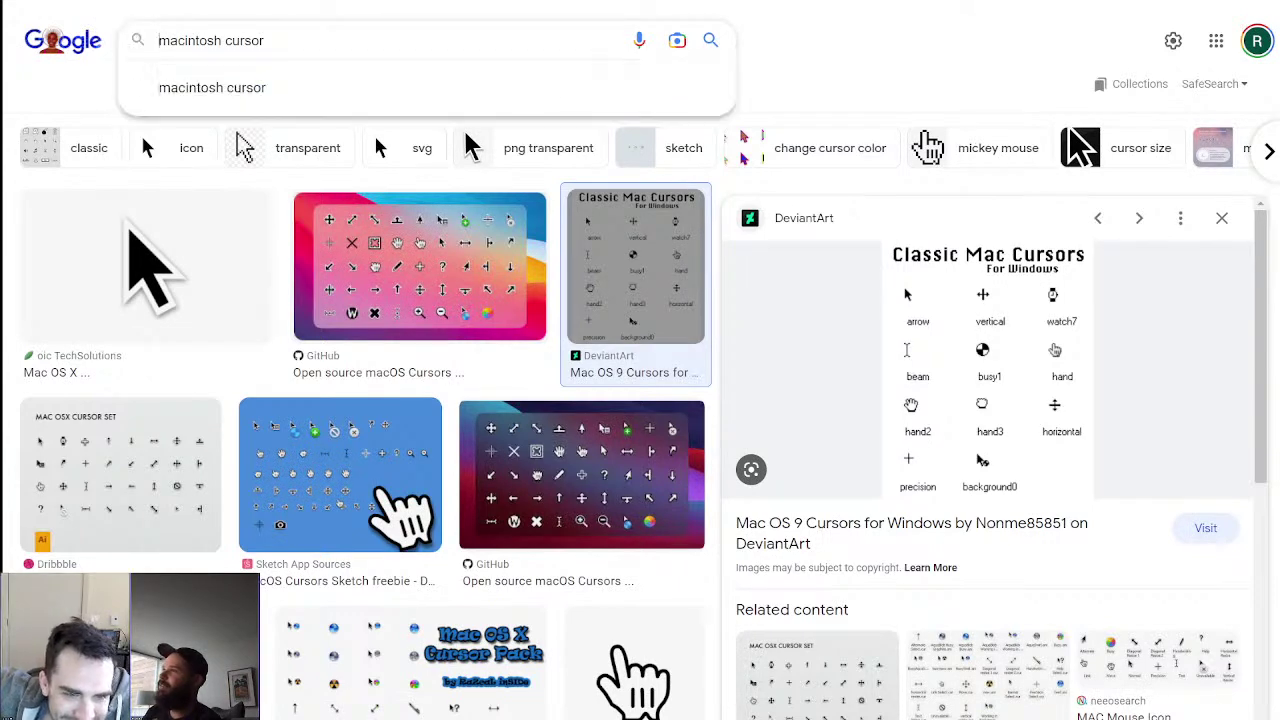
type("original")
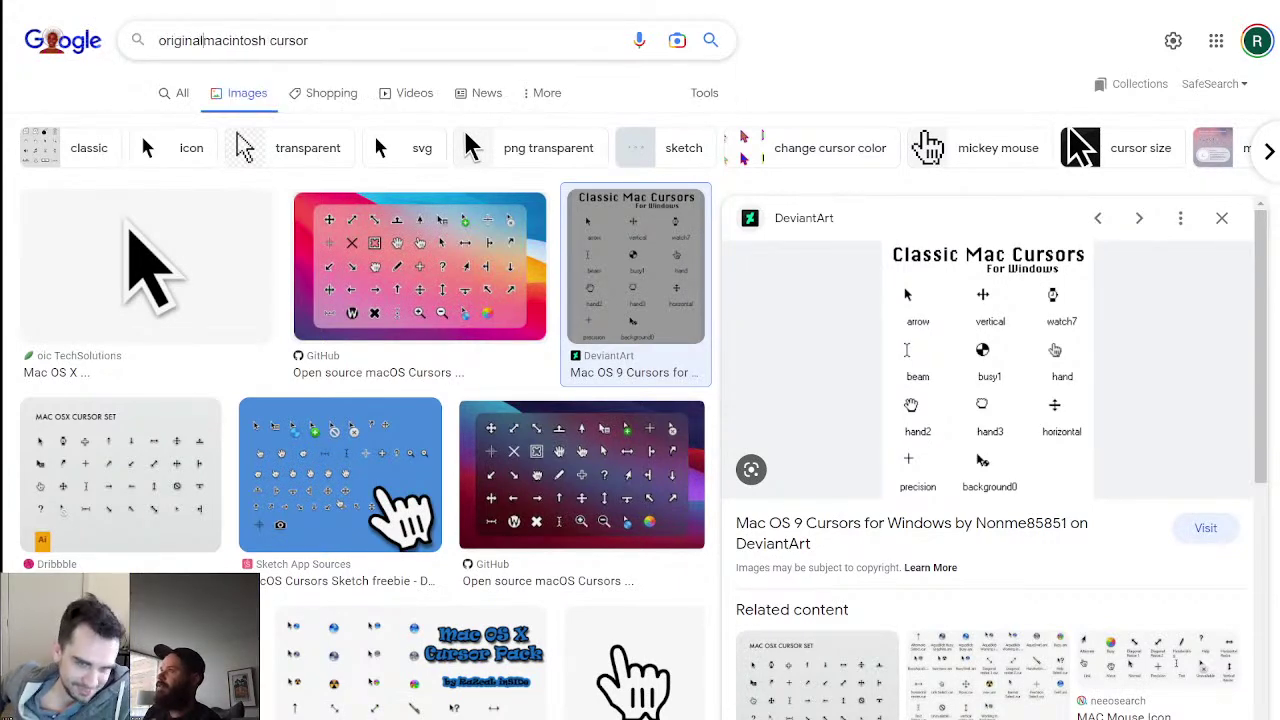
key("Return")
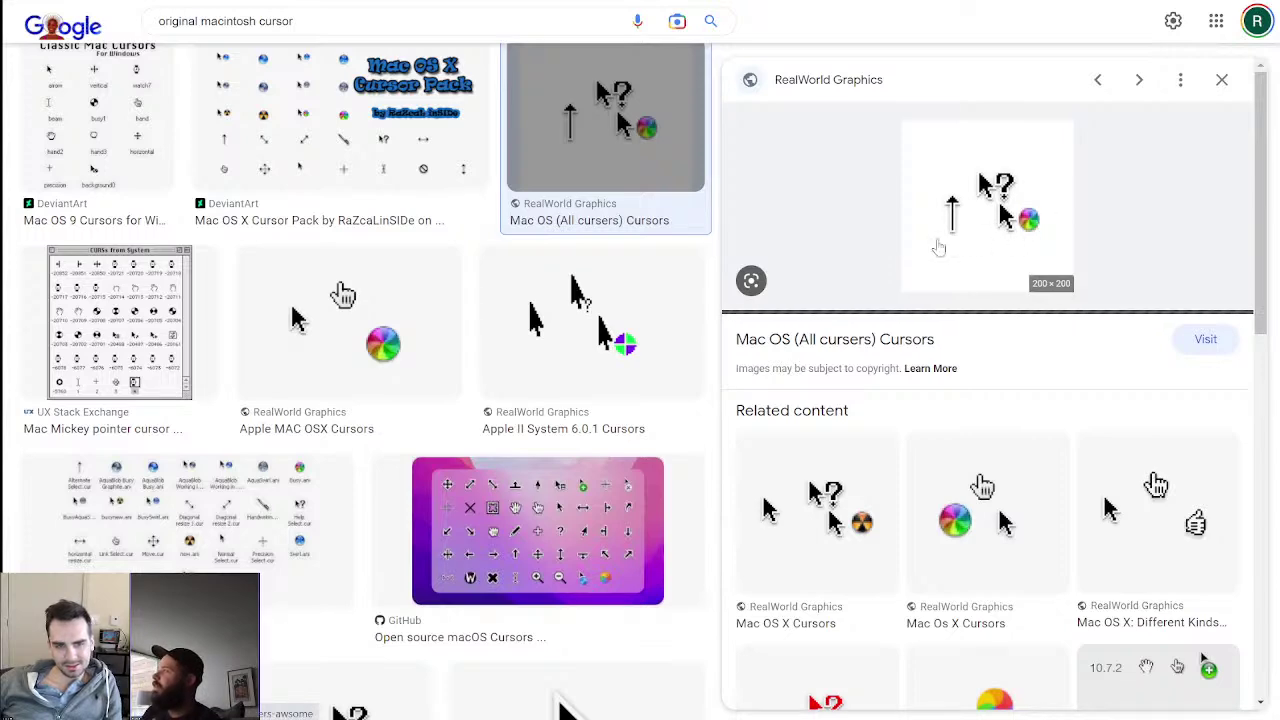
scroll(520, 380, "up", 3)
left_click(77, 498)
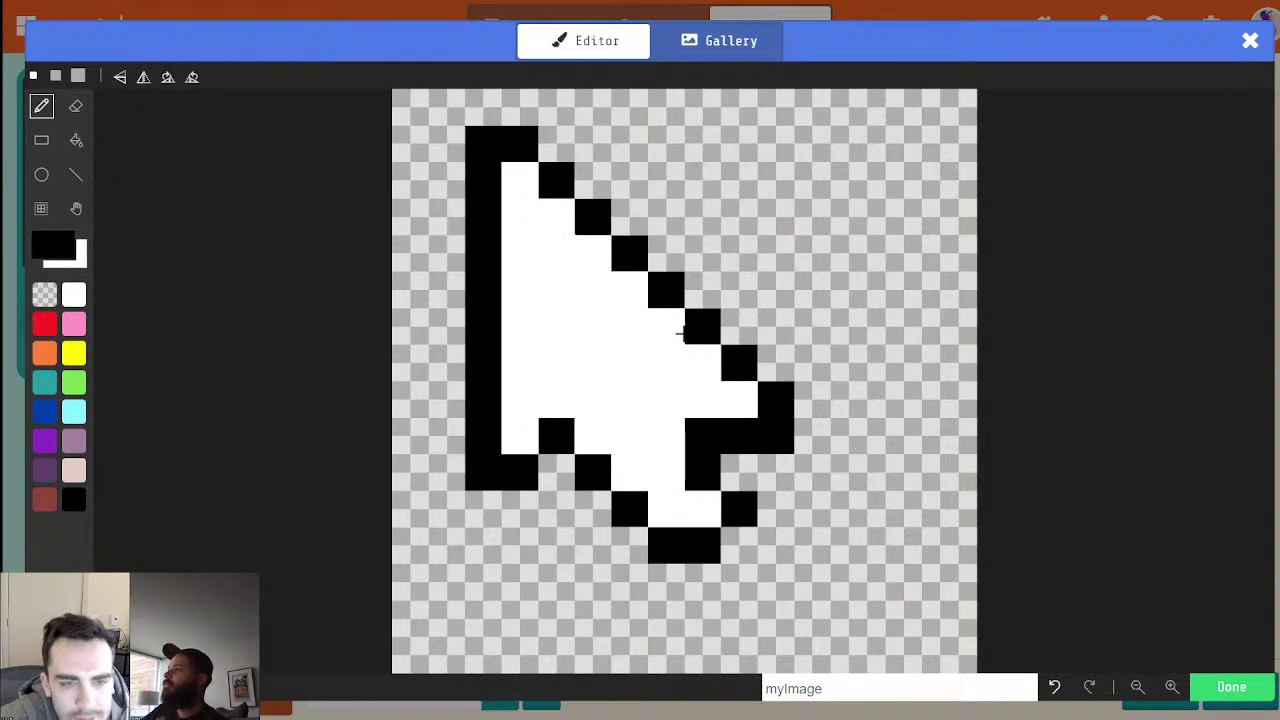
Undo the recent pixel edits in the arrow image back to the unfilled tail outline
key("alt")
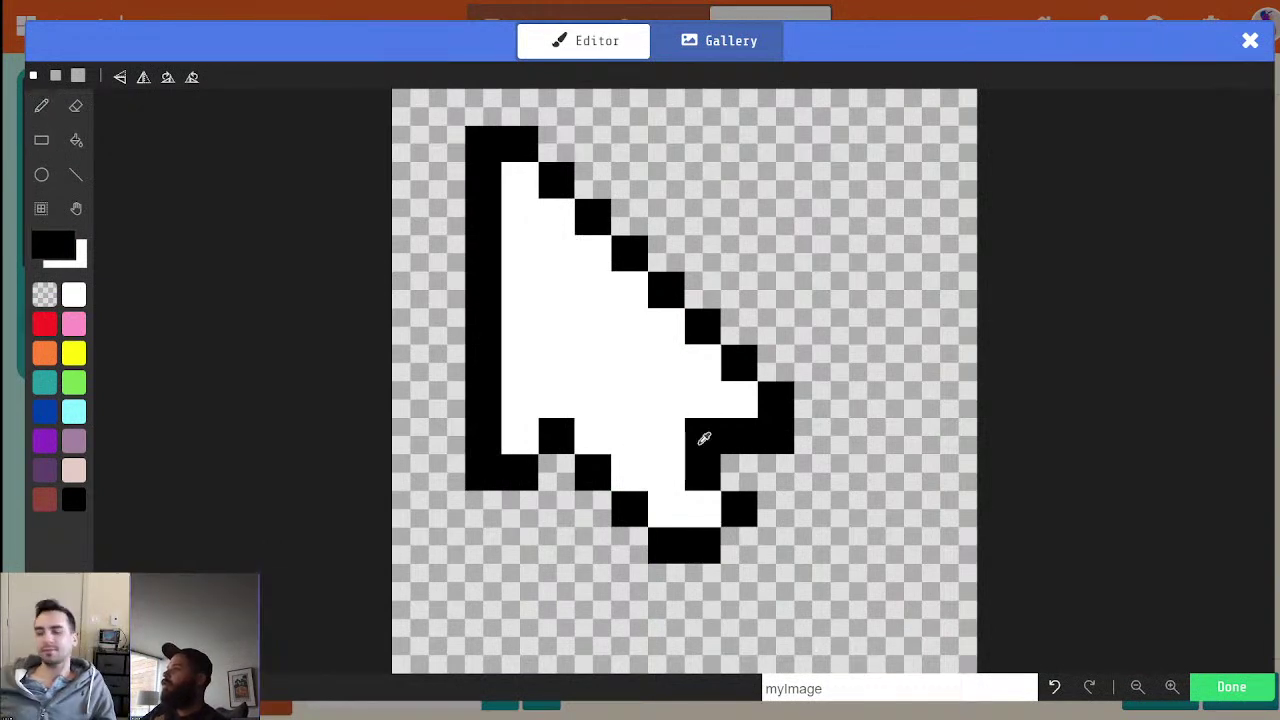
left_click(1060, 688)
left_click(1060, 688)
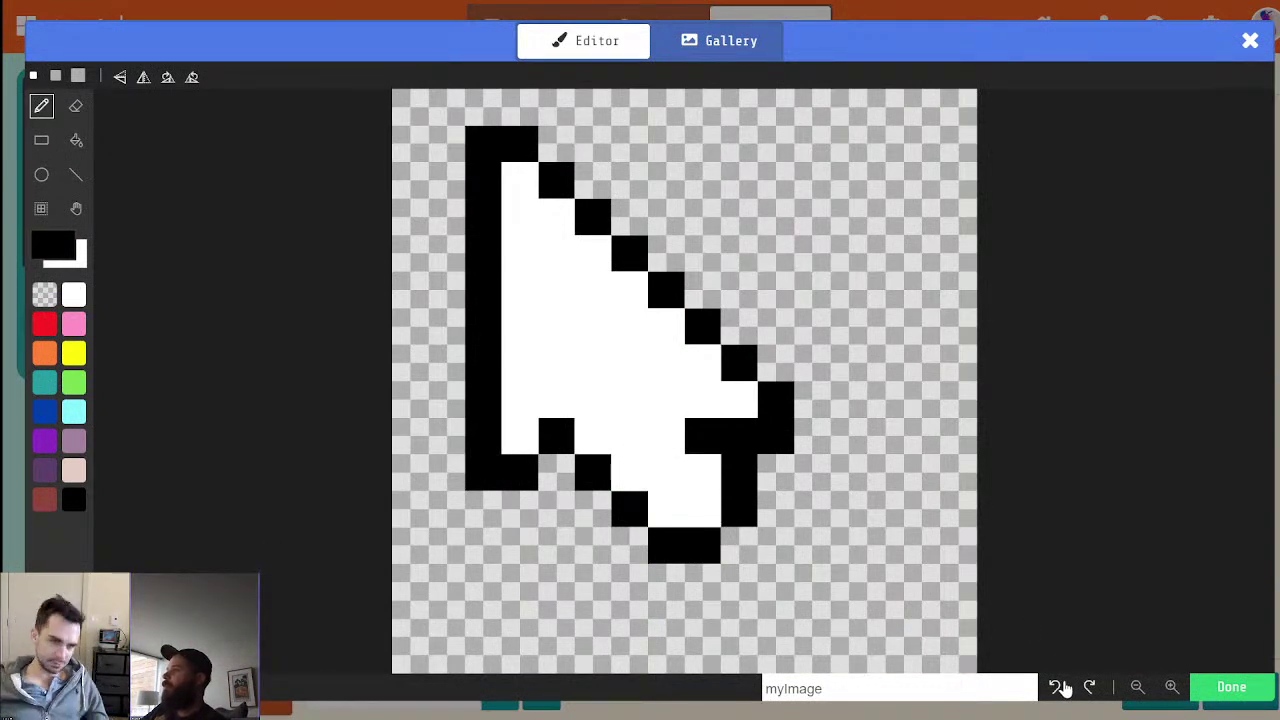
left_click(1060, 688)
left_click(1060, 688)
left_click(1060, 688)
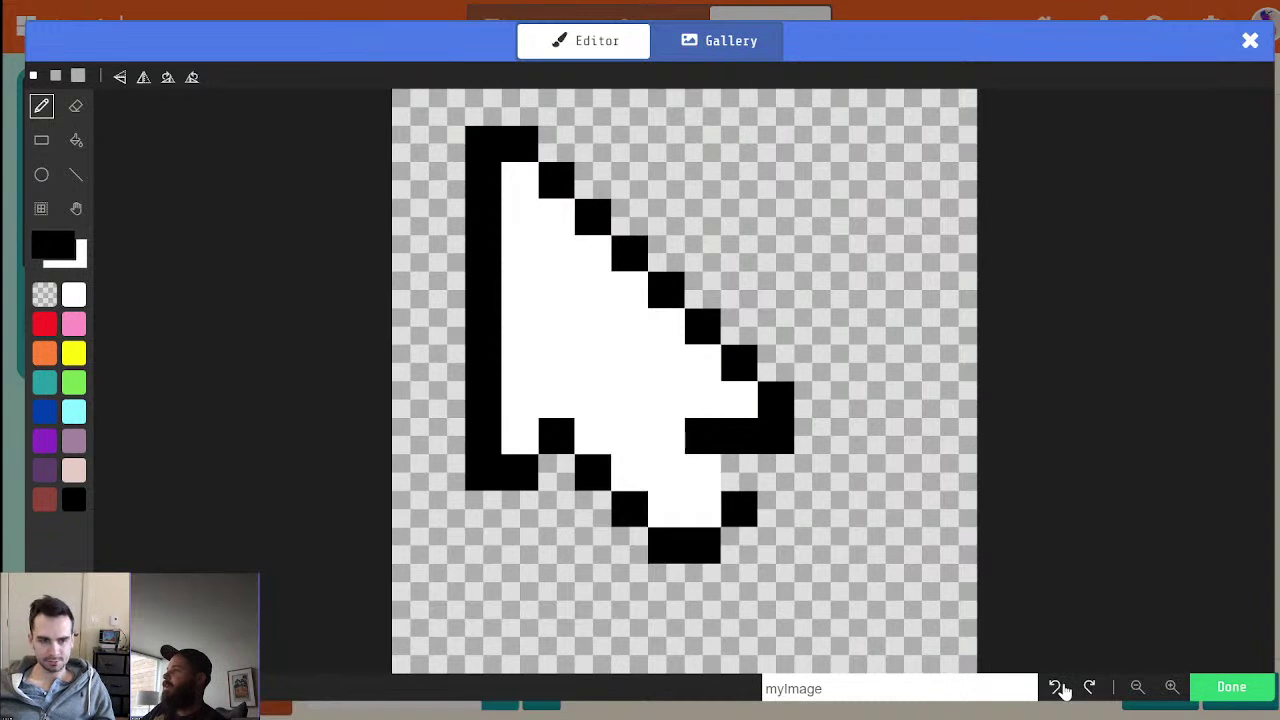
left_click(1060, 688)
left_click(1060, 688)
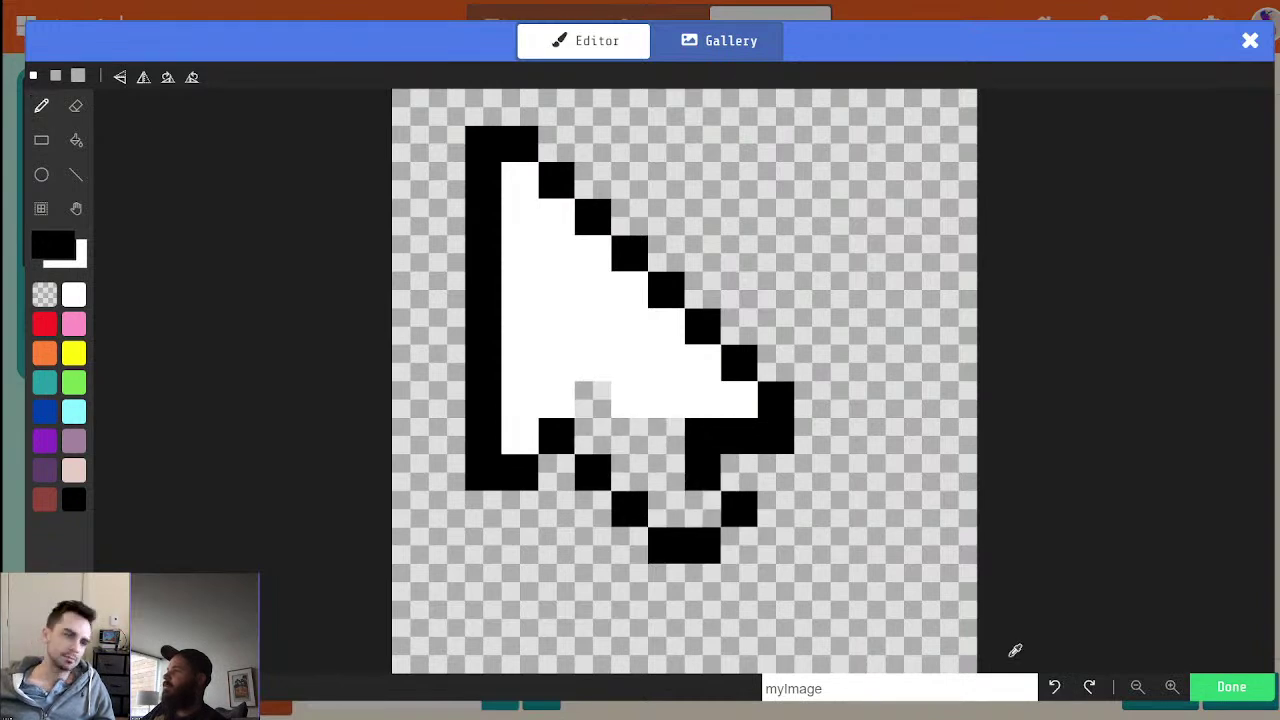
Fill the arrow's unfilled tail and the transparent gaps above it with white pixels
left_click(834, 523, "alt")
left_click(666, 396)
left_click(640, 372, "alt")
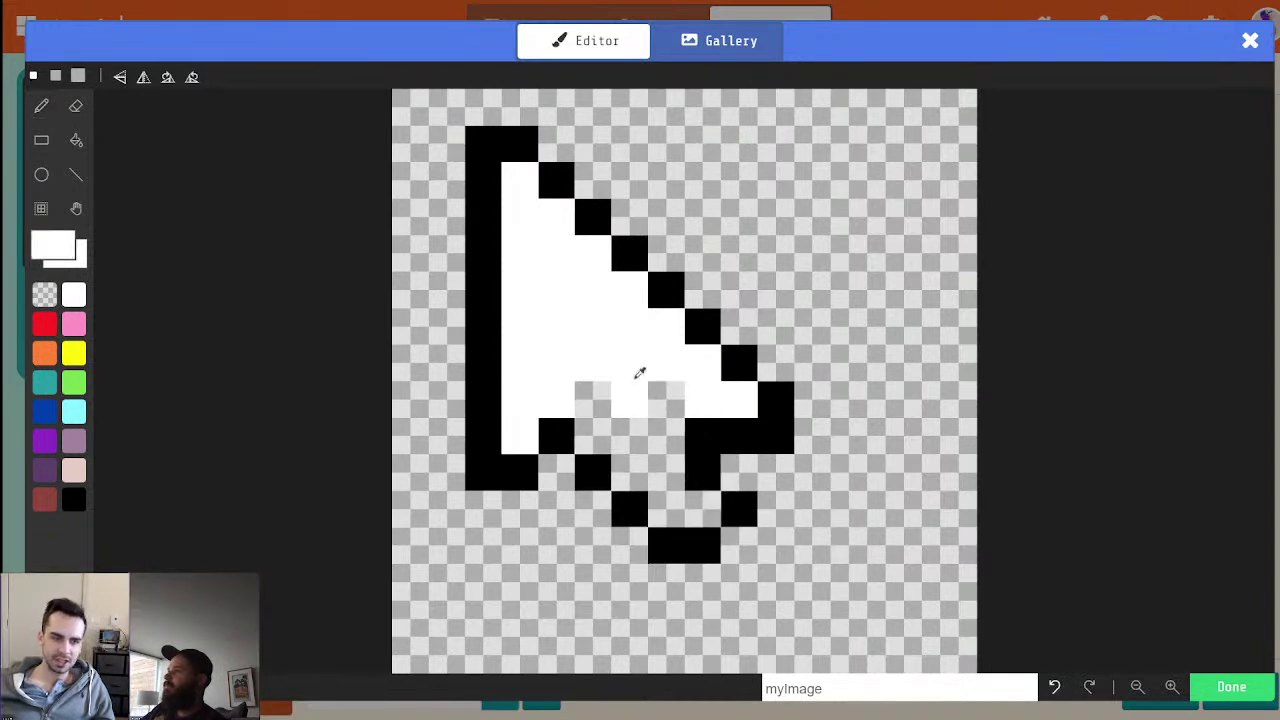
mouse_move(646, 371)
left_mouse_down()
mouse_move(660, 451)
mouse_move(700, 508)
mouse_move(601, 425)
left_mouse_up()
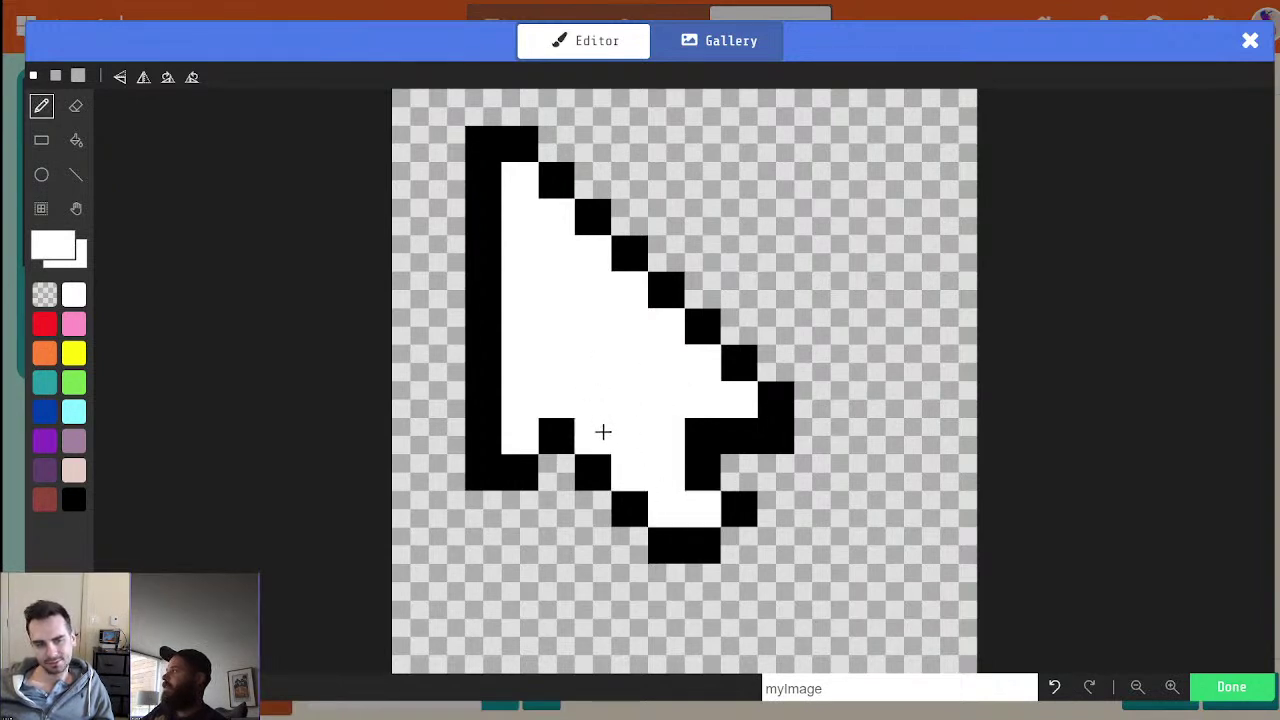
Try a black pixel near the tail's lower right, and repaint it and the outline pixels on both upper tail sides white
left_click(705, 462, "alt")
left_click(703, 509)
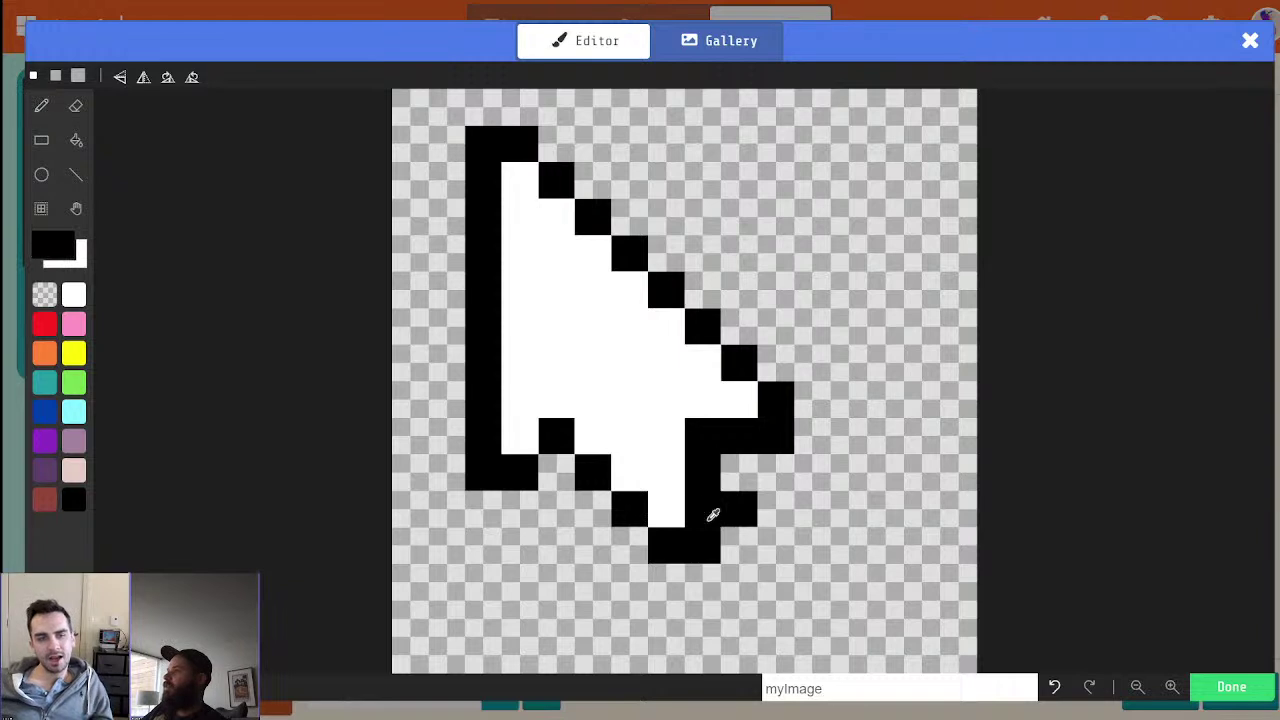
left_click(677, 486, "alt")
mouse_move(700, 507)
left_mouse_down()
mouse_move(690, 478)
mouse_move(578, 443)
left_mouse_up()
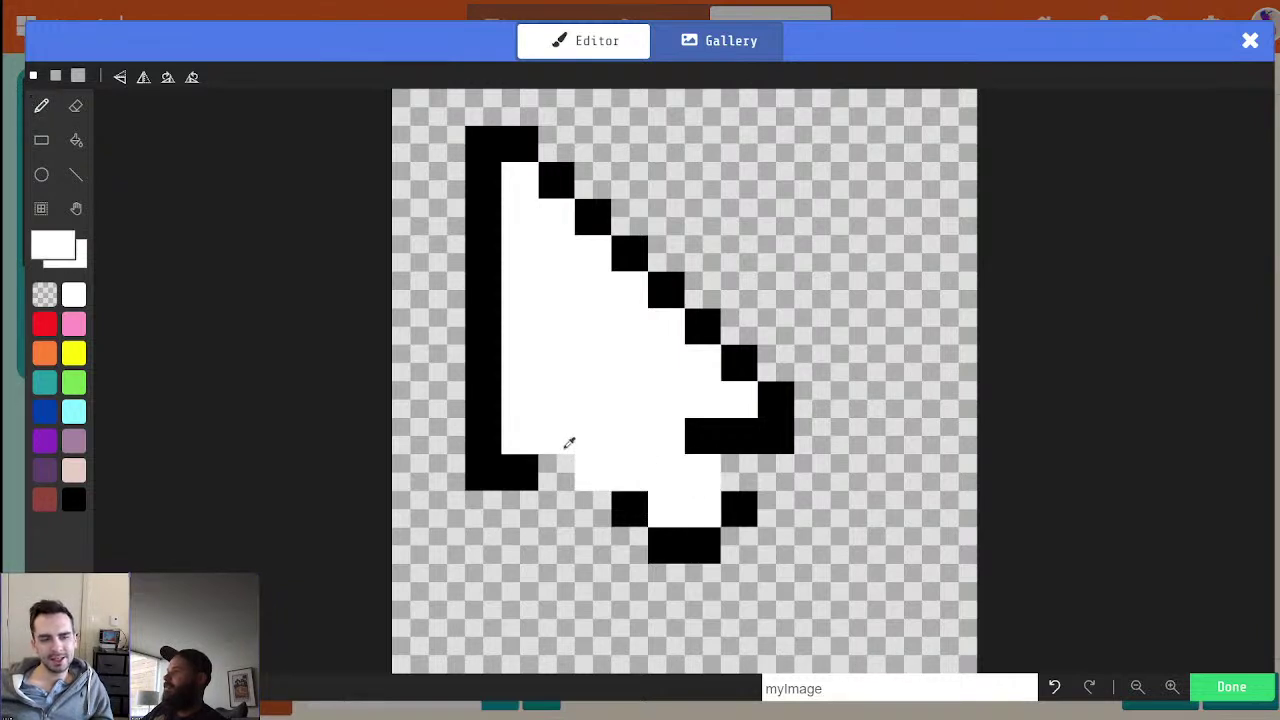
Draw the outline in black along the arrowhead's bottom and the tail's upper right, and erase the arrowhead's lower-left corner pixel
left_click(526, 470, "alt")
left_click(557, 473)
left_click(596, 482)
left_click(640, 493)
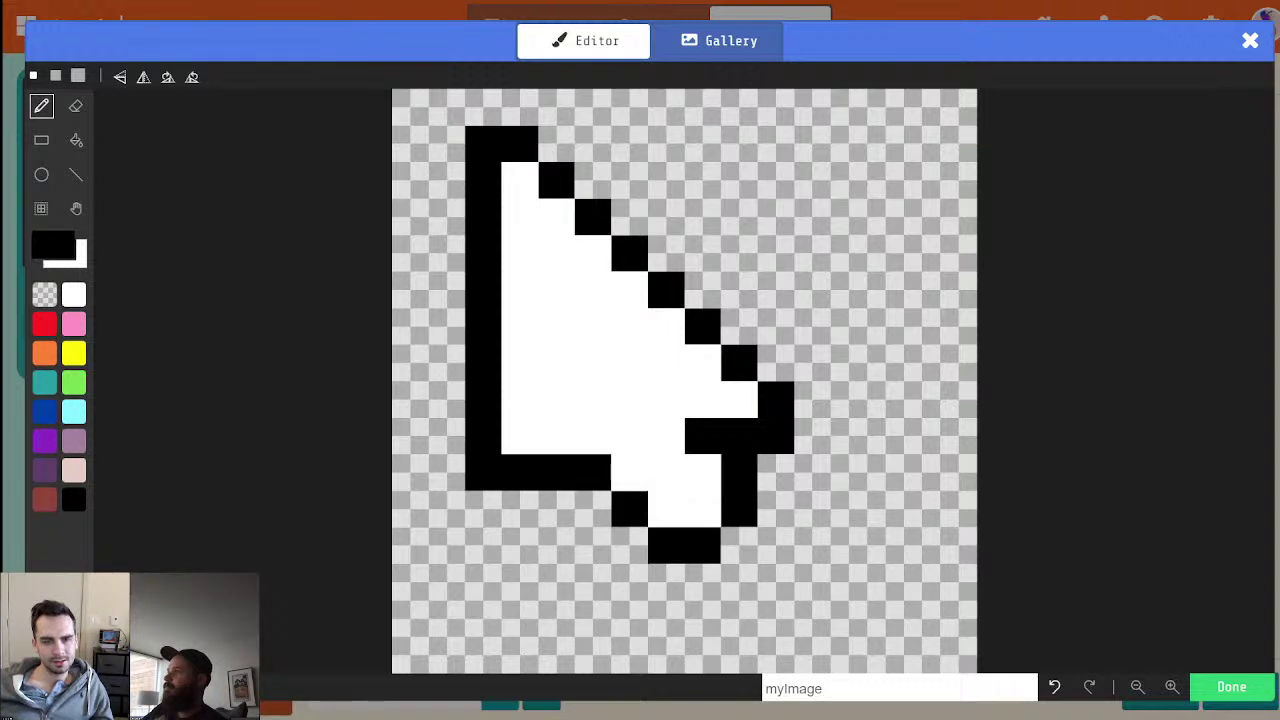
left_click(482, 500, "alt")
left_click(485, 480)
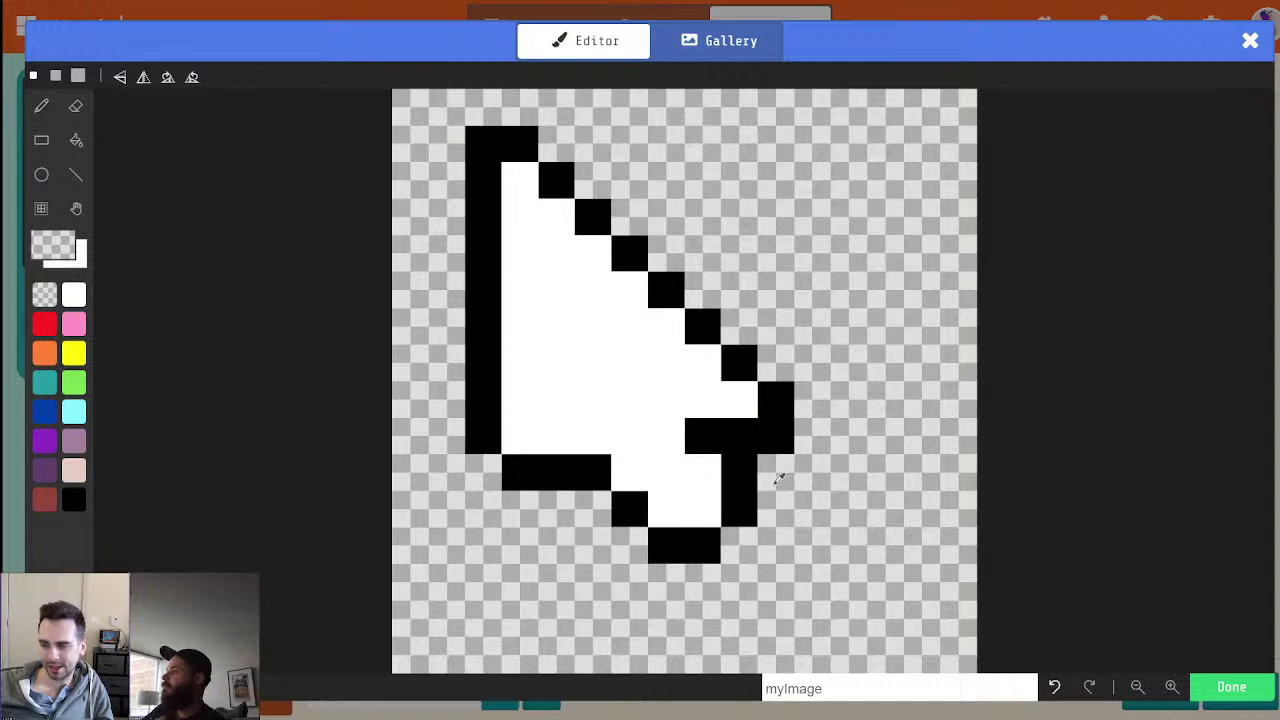
Move the tail's upper-right outline pixel one pixel inward and try another black pixel directly below it
left_click(738, 472)
left_click(702, 472)
left_click(738, 508, "alt")
left_click(702, 472)
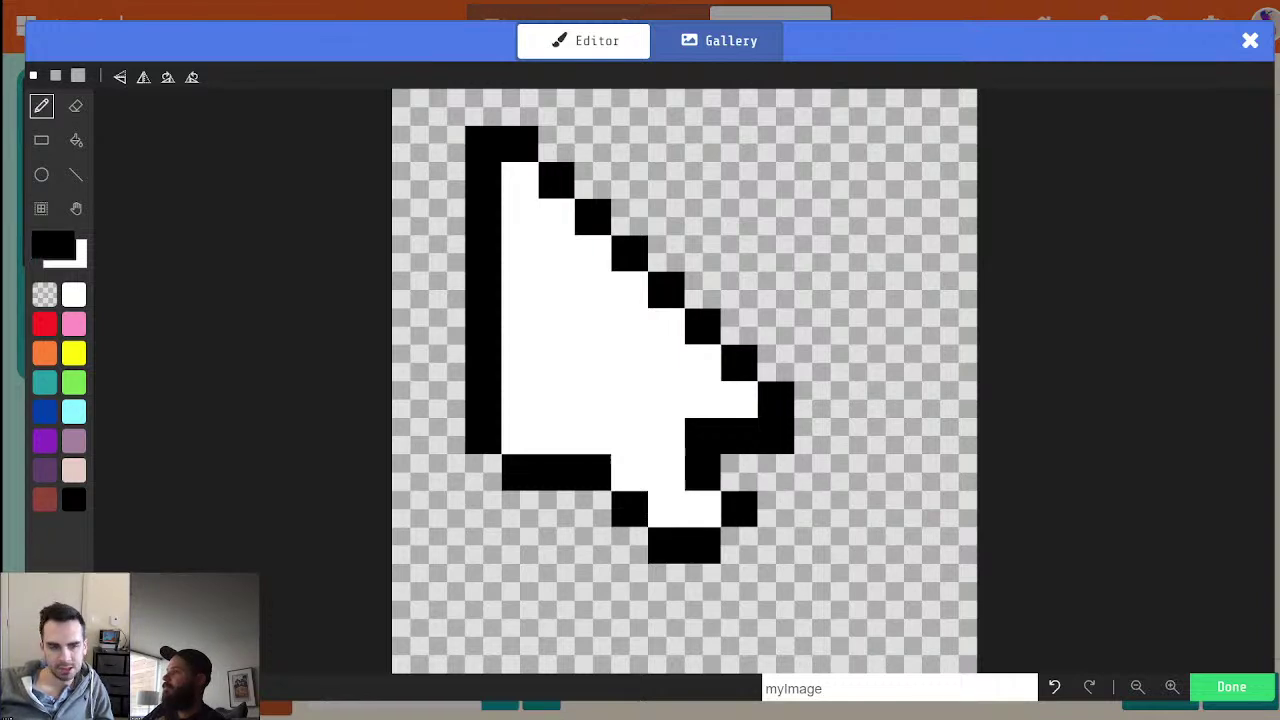
left_click(773, 515, "alt")
left_click(692, 528, "alt")
left_click(694, 520)
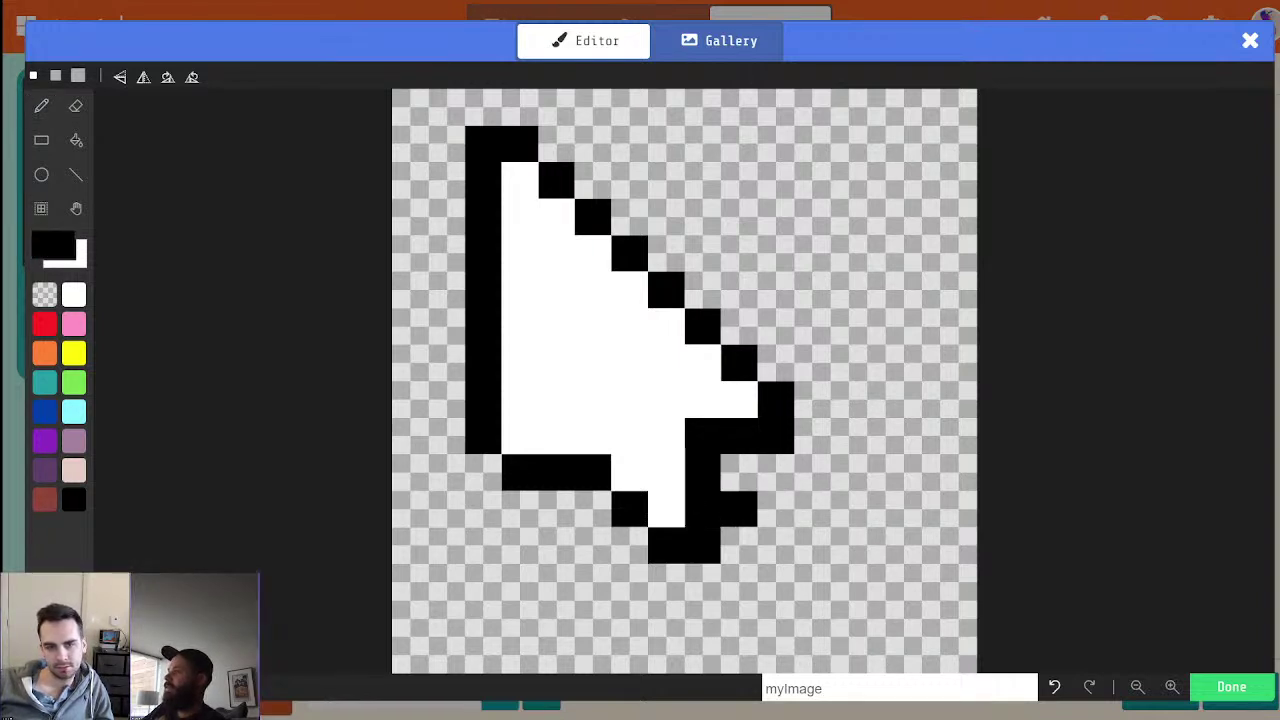
Lengthen the tail by one pixel row, repainting its old end white and outlining the new end in black
left_click(654, 505, "alt")
left_click(706, 511)
left_click_drag(702, 544, 671, 534)
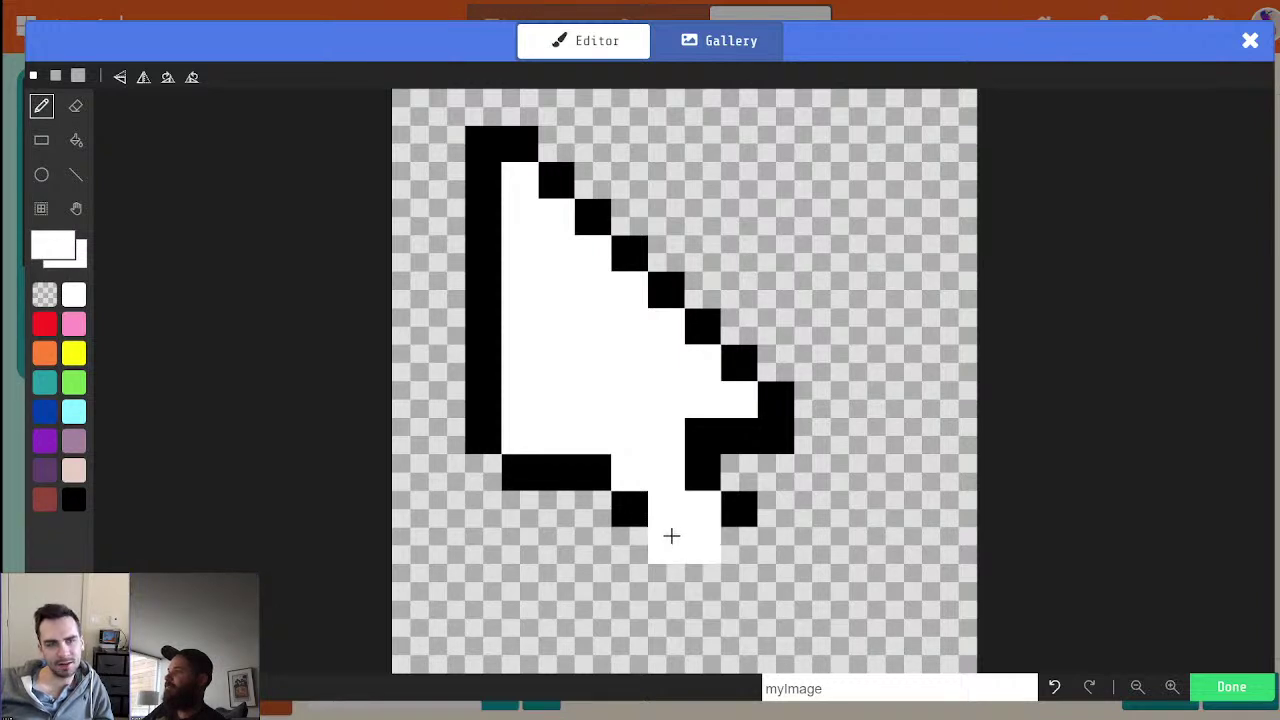
left_click(638, 500, "alt")
left_click(630, 544)
left_click(666, 580)
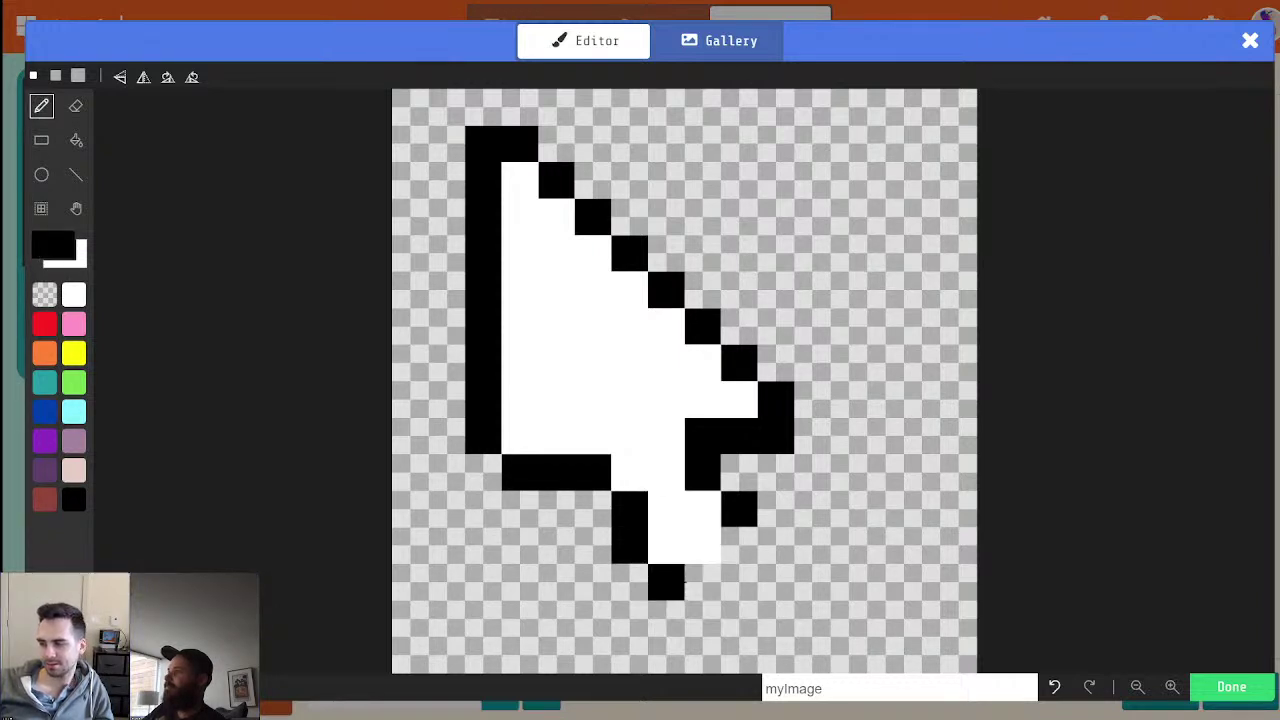
left_click(702, 580)
left_click(738, 544)
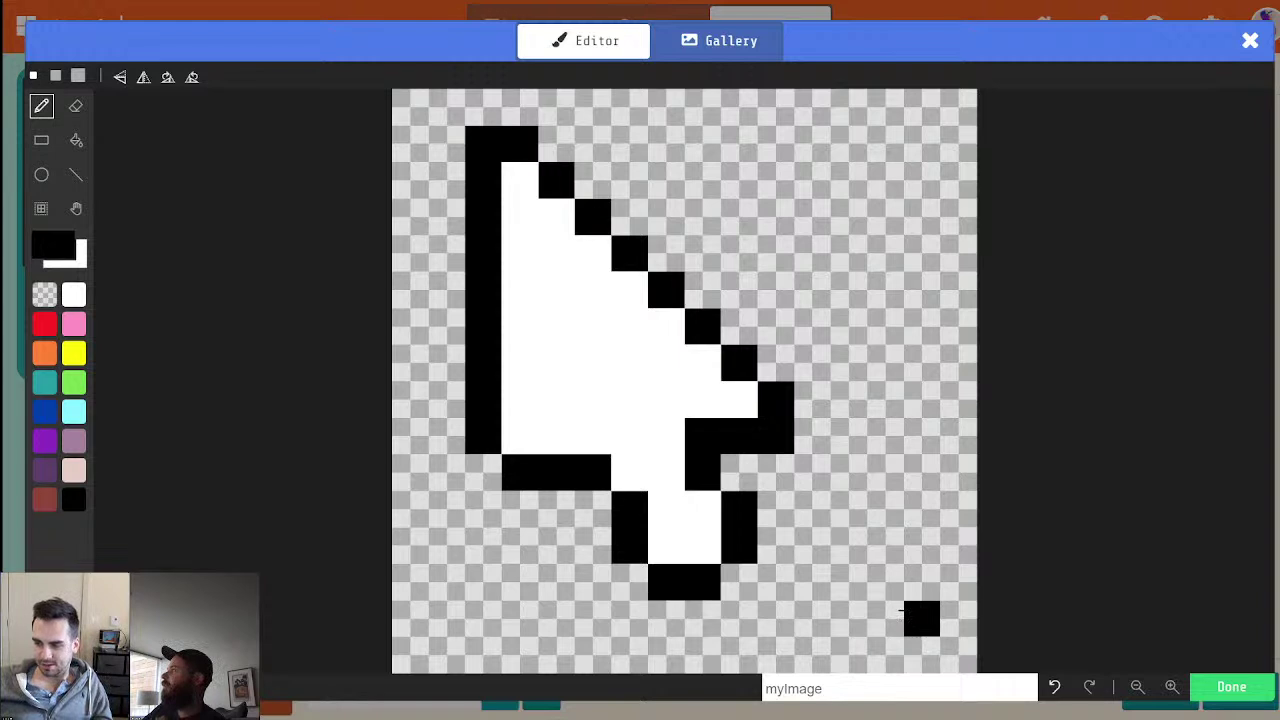
Try the arrow's black tip one pixel higher, and erase both that pixel and the original top-left corner pixel
left_click(429, 209, "alt")
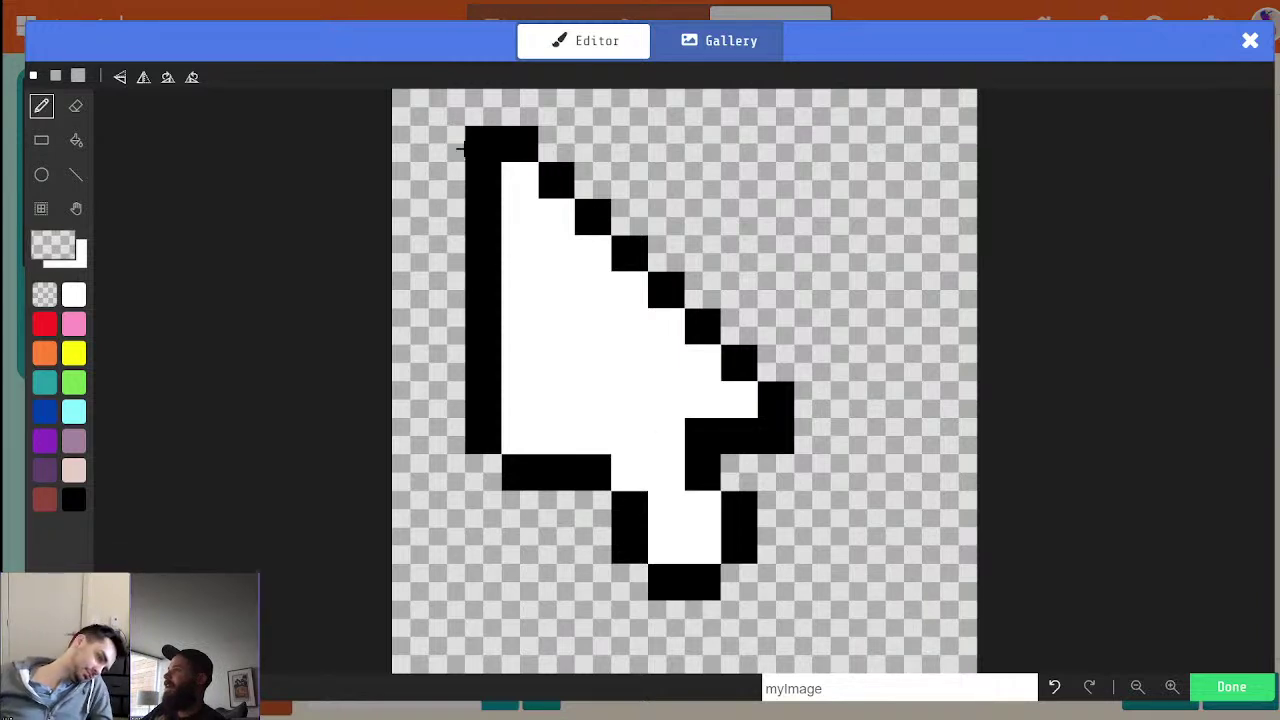
left_click(470, 148)
key("alt")
left_click(512, 134, "alt")
left_click(483, 144)
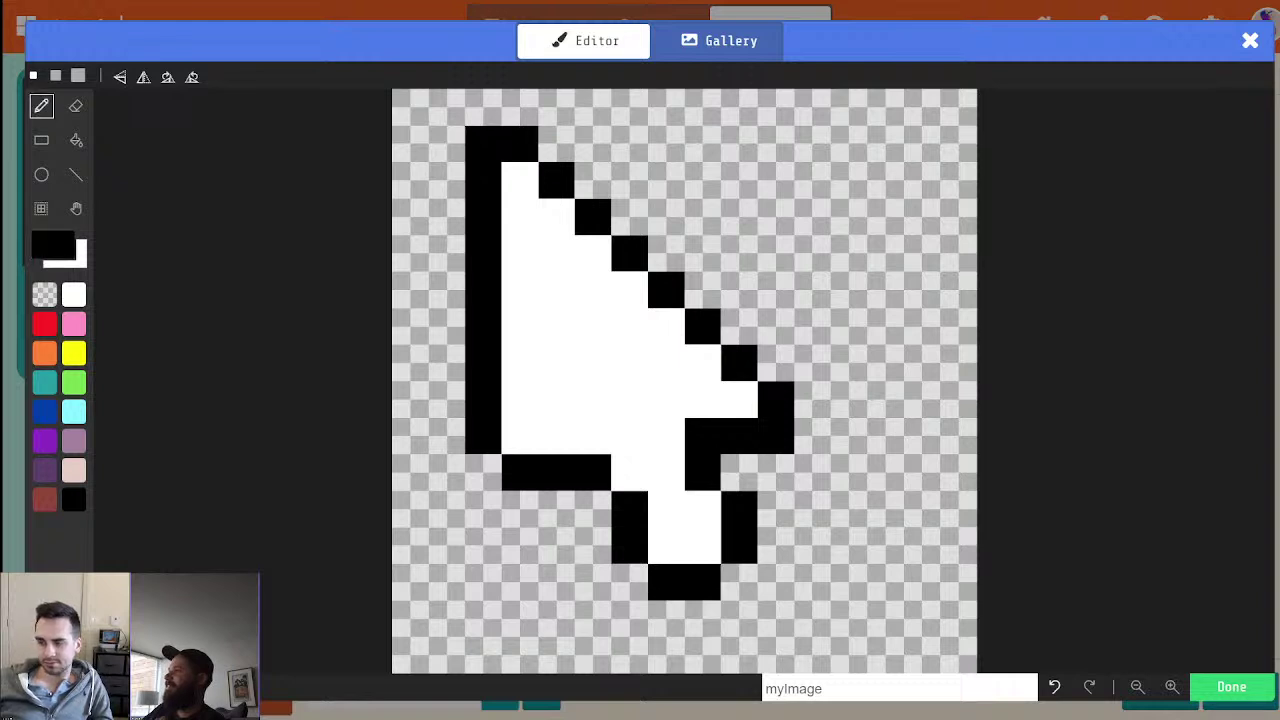
left_click(484, 108)
left_click(437, 226, "alt")
left_click(477, 140)
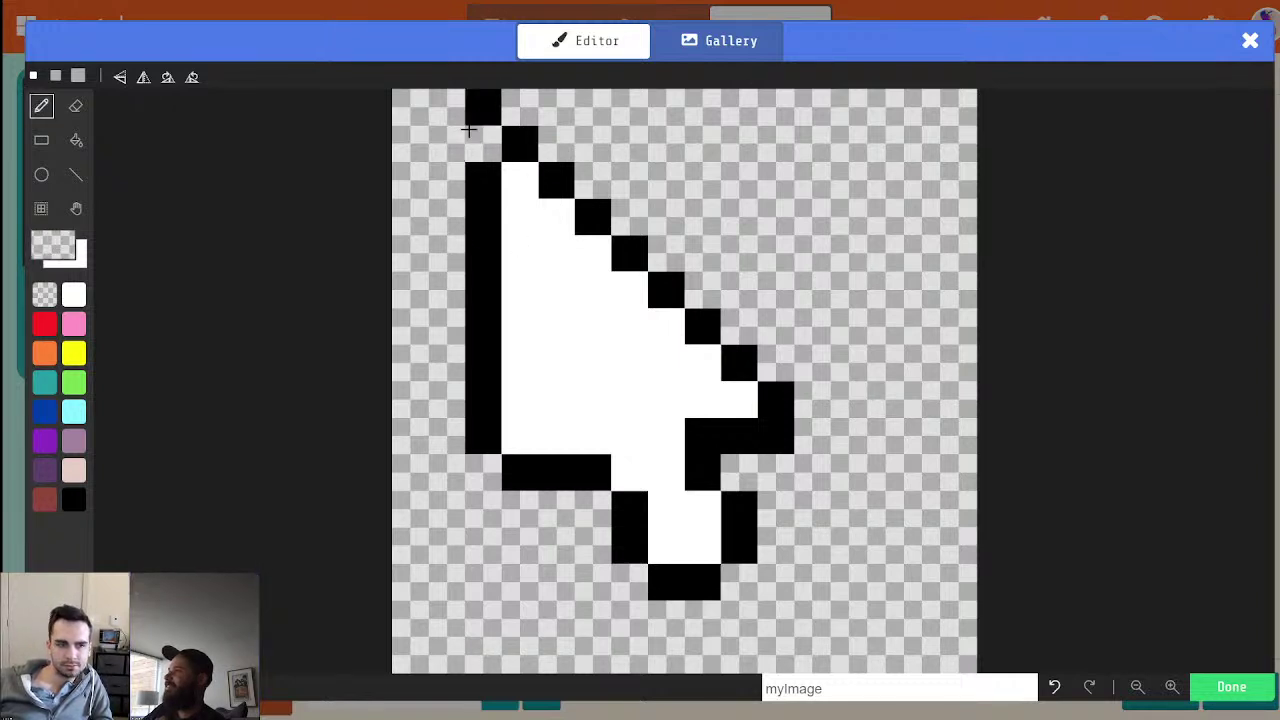
left_click(480, 107)
key("alt")
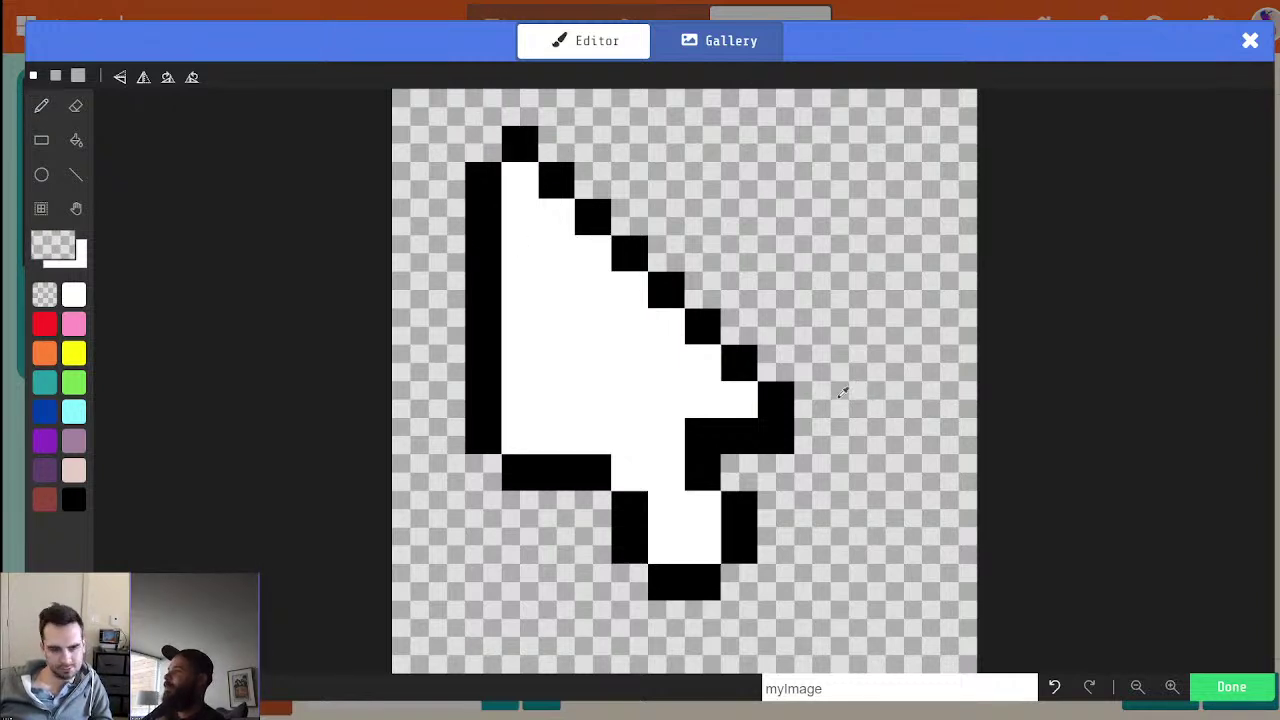
Try a black pixel inside the tail's right edge, restore it to white, and check the arrow at small scale
left_click(709, 474, "alt")
left_click(702, 508)
left_click(780, 506, "alt")
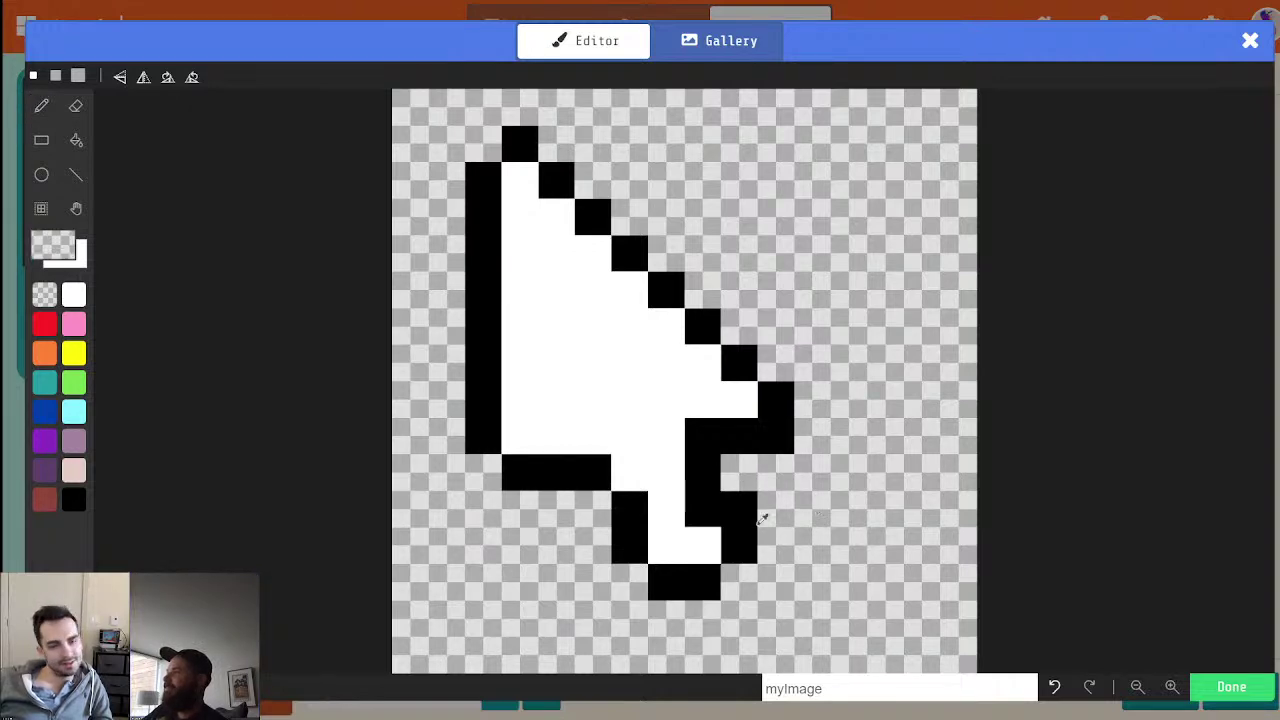
left_click(697, 534, "alt")
left_click(690, 522)
scroll(783, 506, "up", 5)
scroll(783, 506, "down", 10)
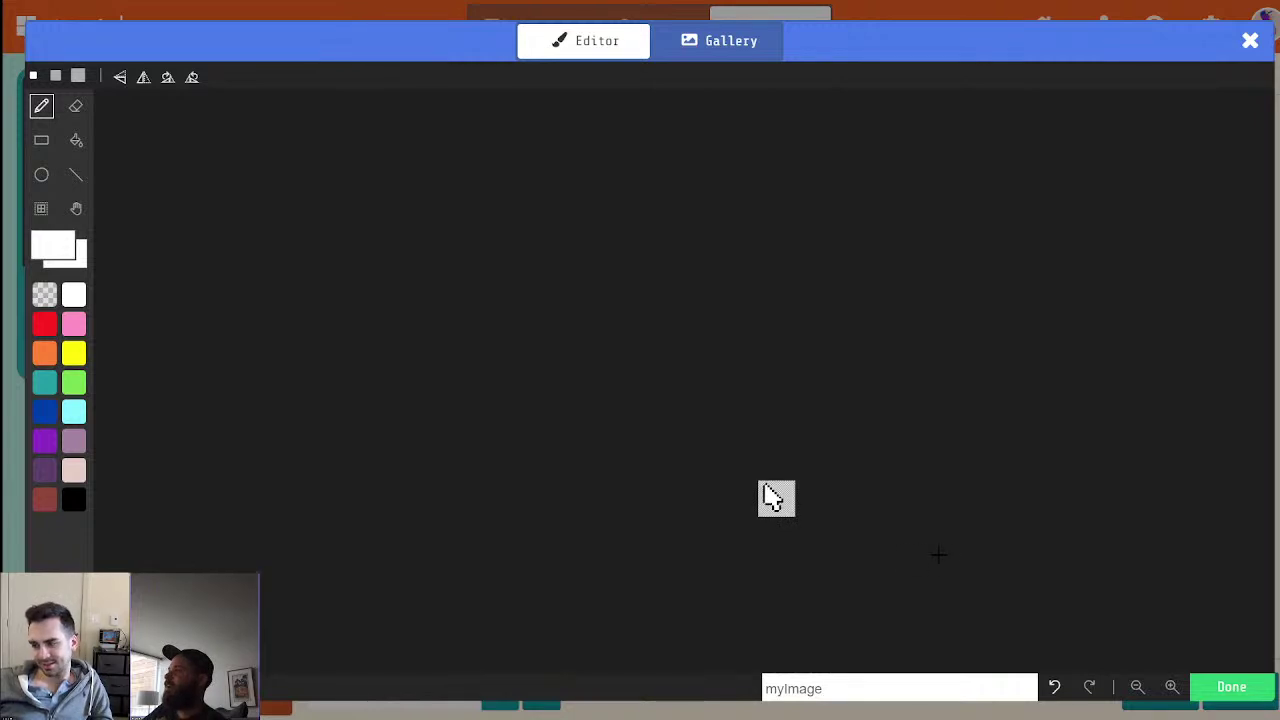
scroll(800, 515, "up", 8)
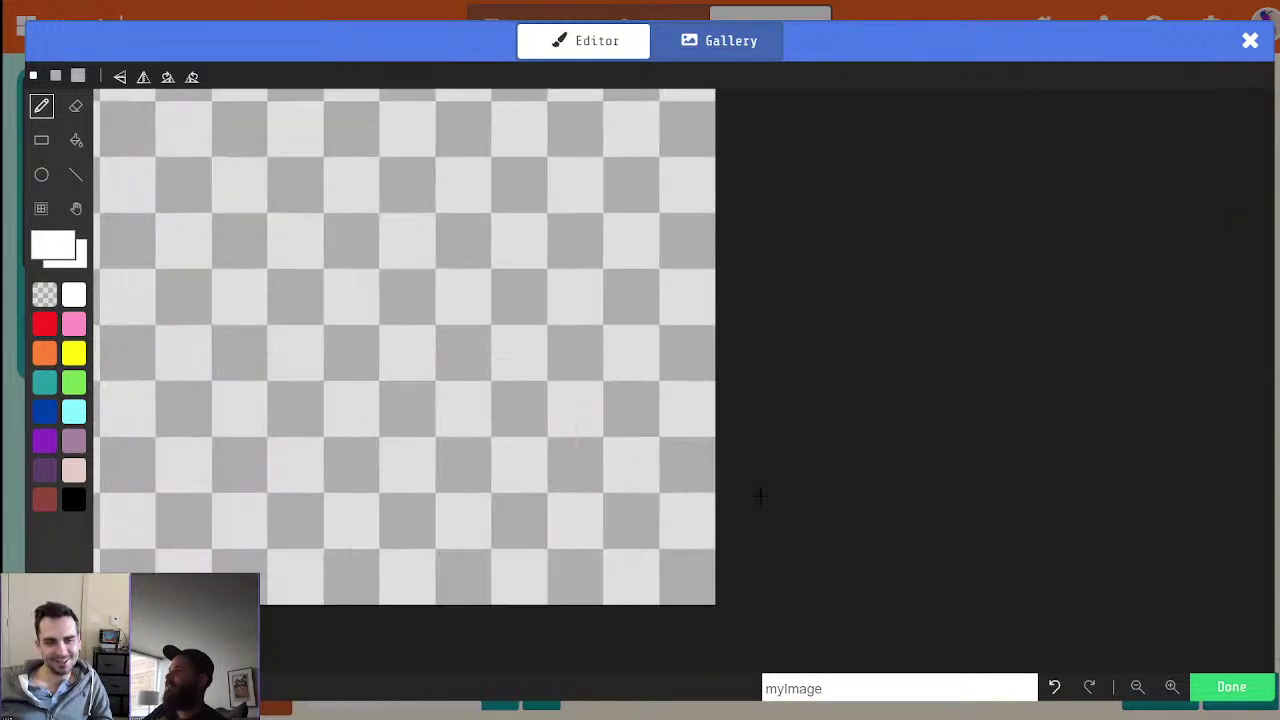
scroll(630, 469, "down", 5)
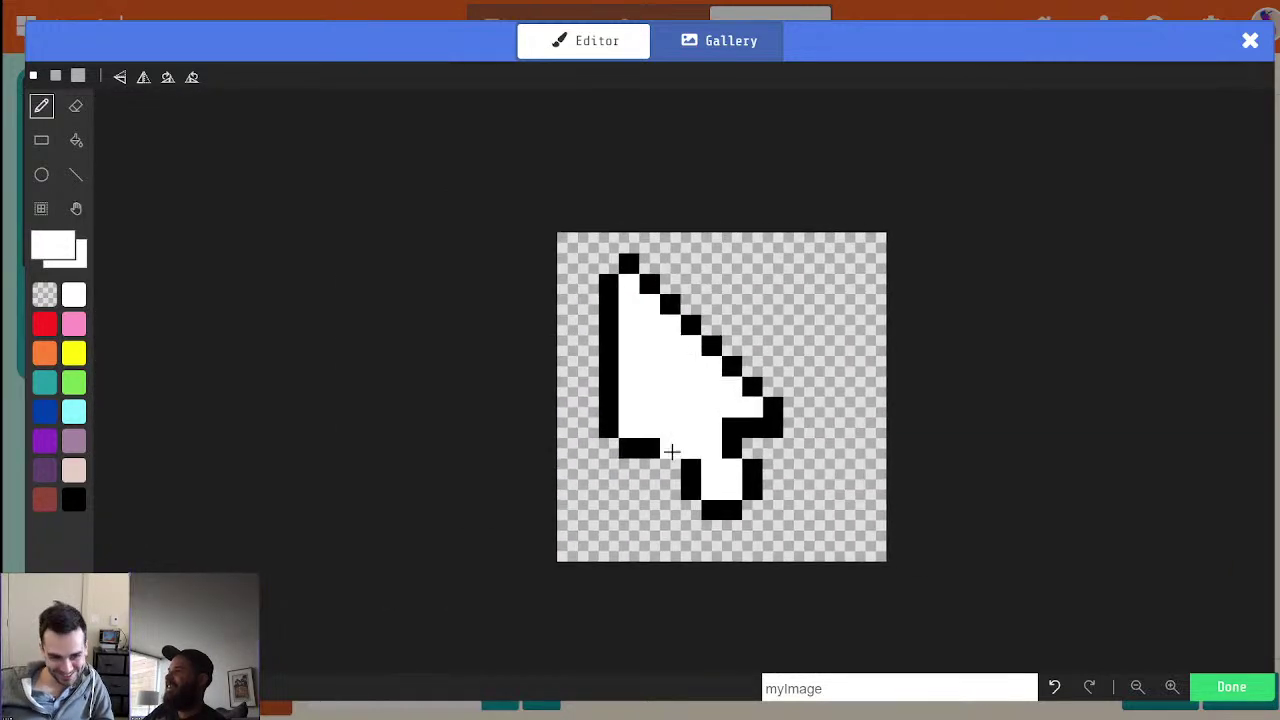
Move the arrowhead's bottom outline beside the tail up one pixel row, painting it black and erasing the old row
scroll(666, 453, "up", 5)
left_click(629, 437, "alt")
left_click_drag(623, 390, 676, 388)
left_click(678, 385)
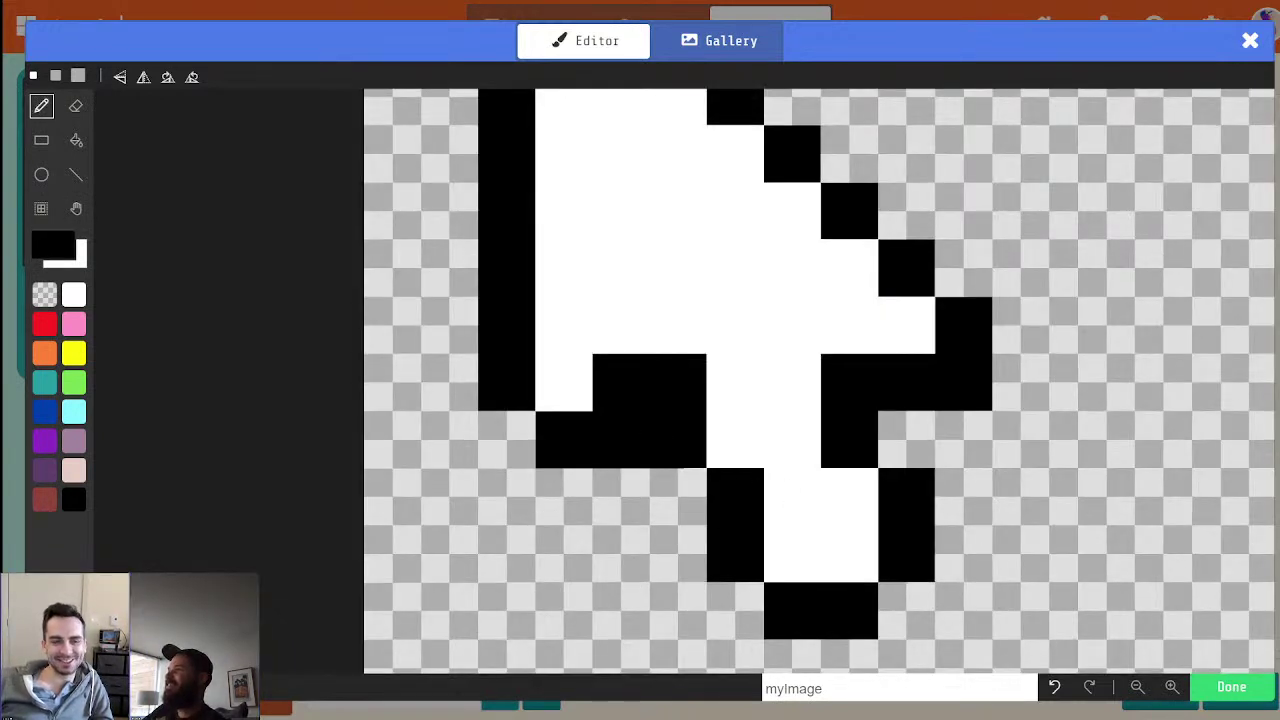
left_click(646, 474, "alt")
left_click_drag(636, 461, 663, 435)
Paint the arrowhead's lower-left corner and the joint left of the tail black, and check the arrow at different scales
left_click(590, 407, "alt")
left_click(563, 440, "alt")
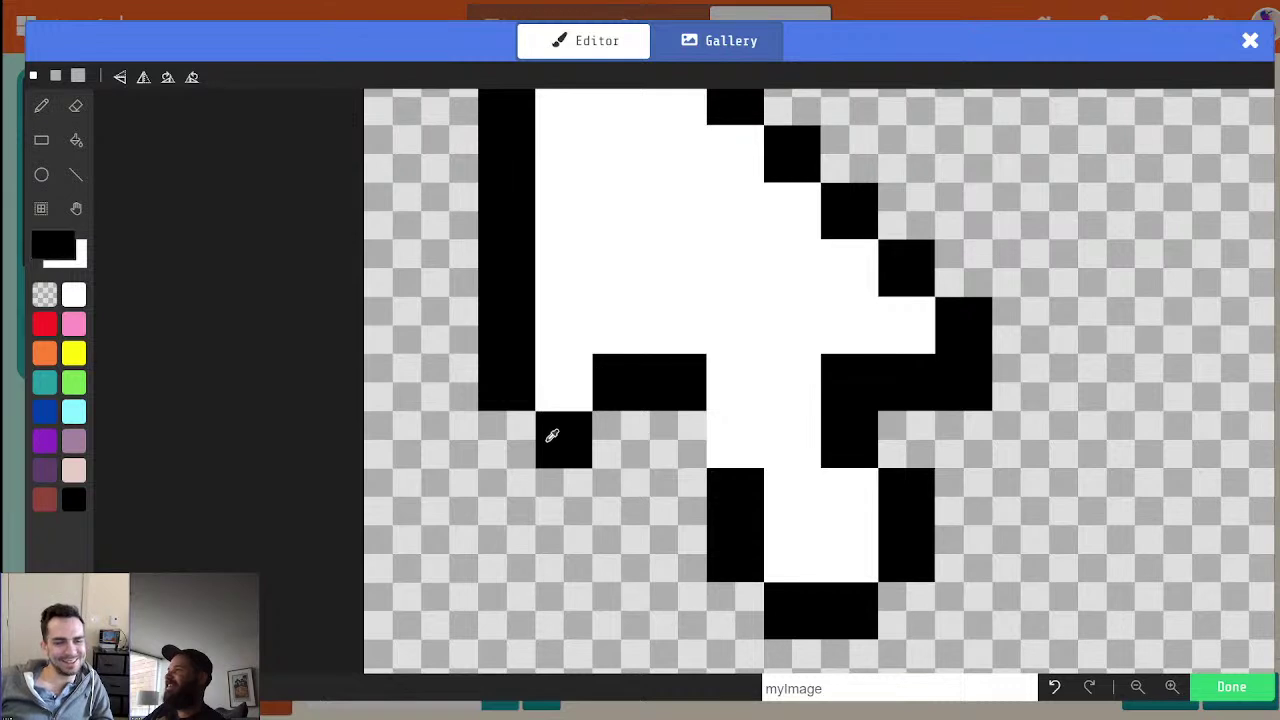
left_click(509, 452)
left_click(729, 478, "alt")
left_click(690, 444)
scroll(738, 461, "up", 5)
scroll(745, 464, "down", 10)
scroll(800, 466, "up", 3)
scroll(800, 466, "down", 3)
scroll(840, 472, "up", 3)
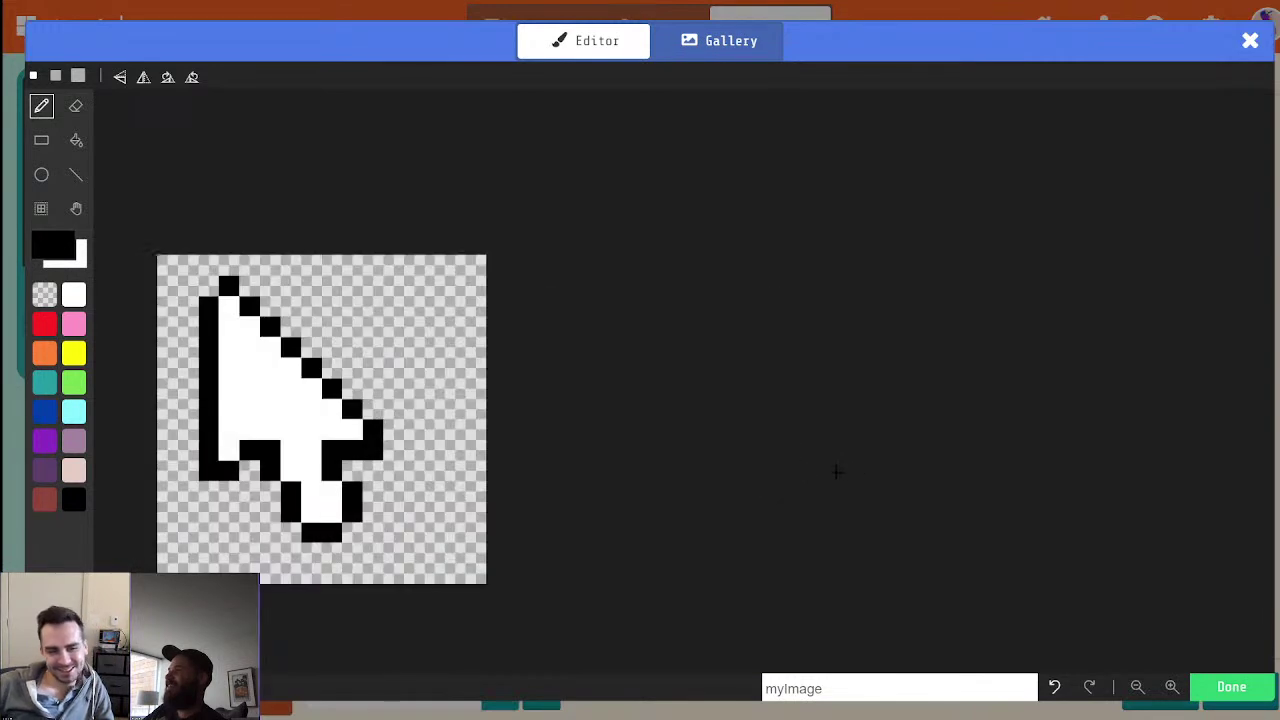
Erase the lower pixel of the arrowhead's right corner and check the cursor at small scale
key("space")
left_click_drag(432, 445, 602, 466)
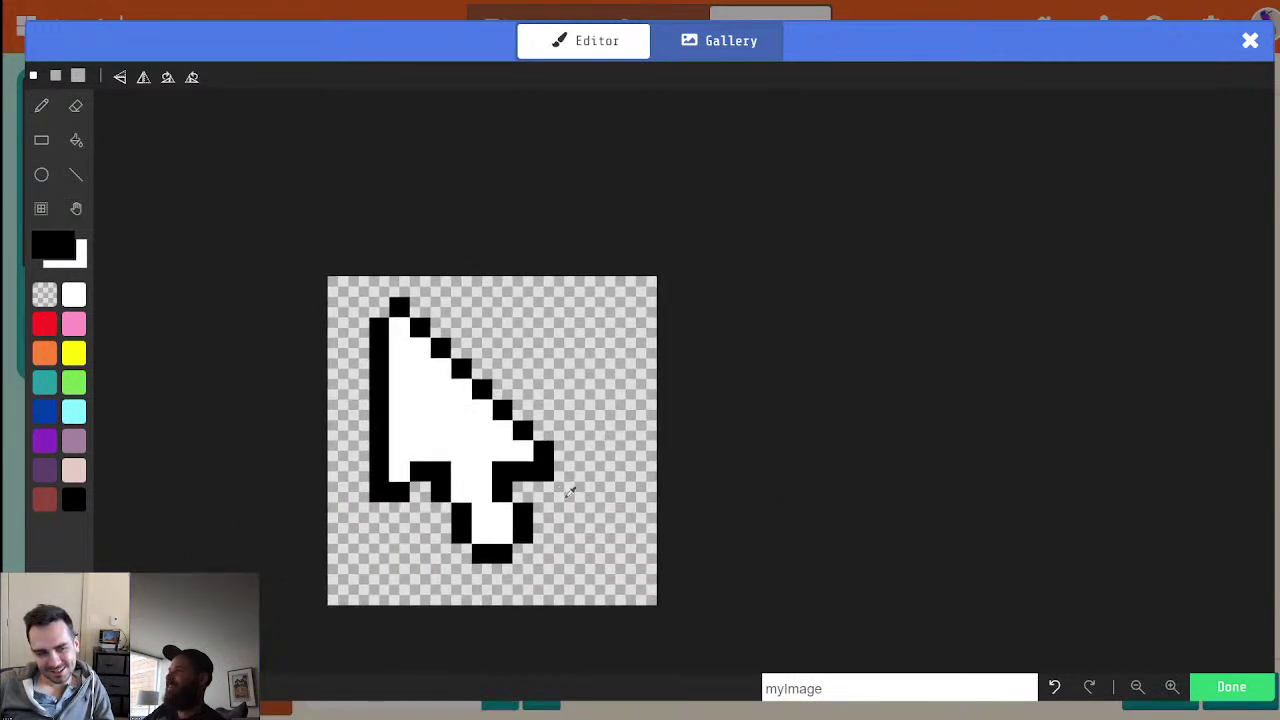
left_click(573, 490, "alt")
left_click(544, 472)
scroll(640, 505, "down", 3)
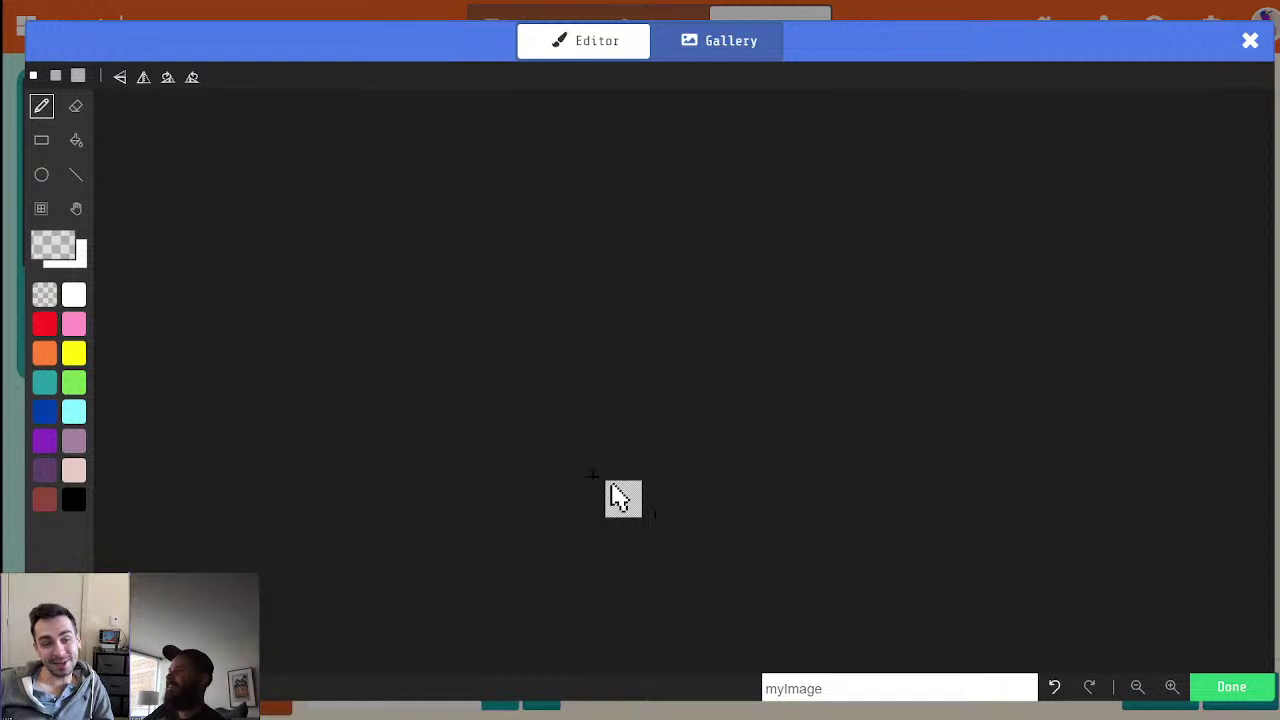
scroll(720, 517, "up", 5)
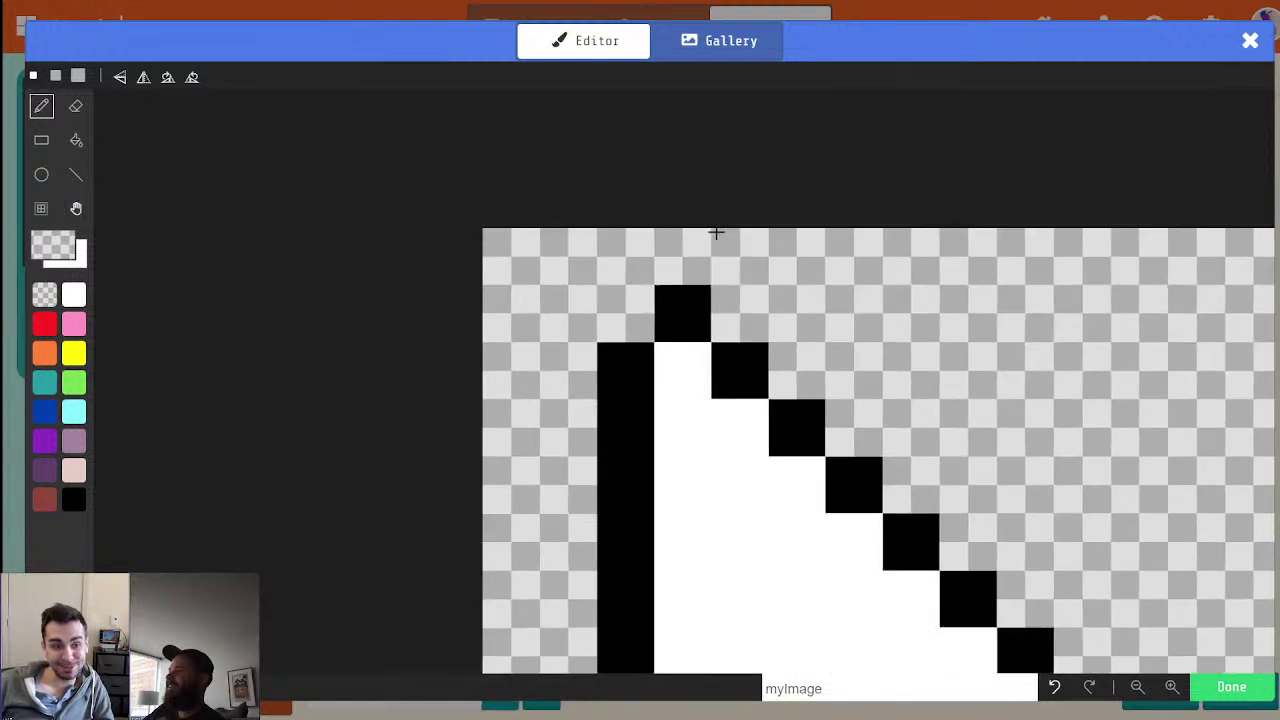
Widen the tail's right joint with white pixels, straighten its outline with a black pixel, and check the cursor at small scale
key("space")
left_click_drag(881, 602, 729, 266)
key("space")
left_click_drag(847, 498, 819, 403)
left_click(743, 437, "alt")
left_click(772, 392)
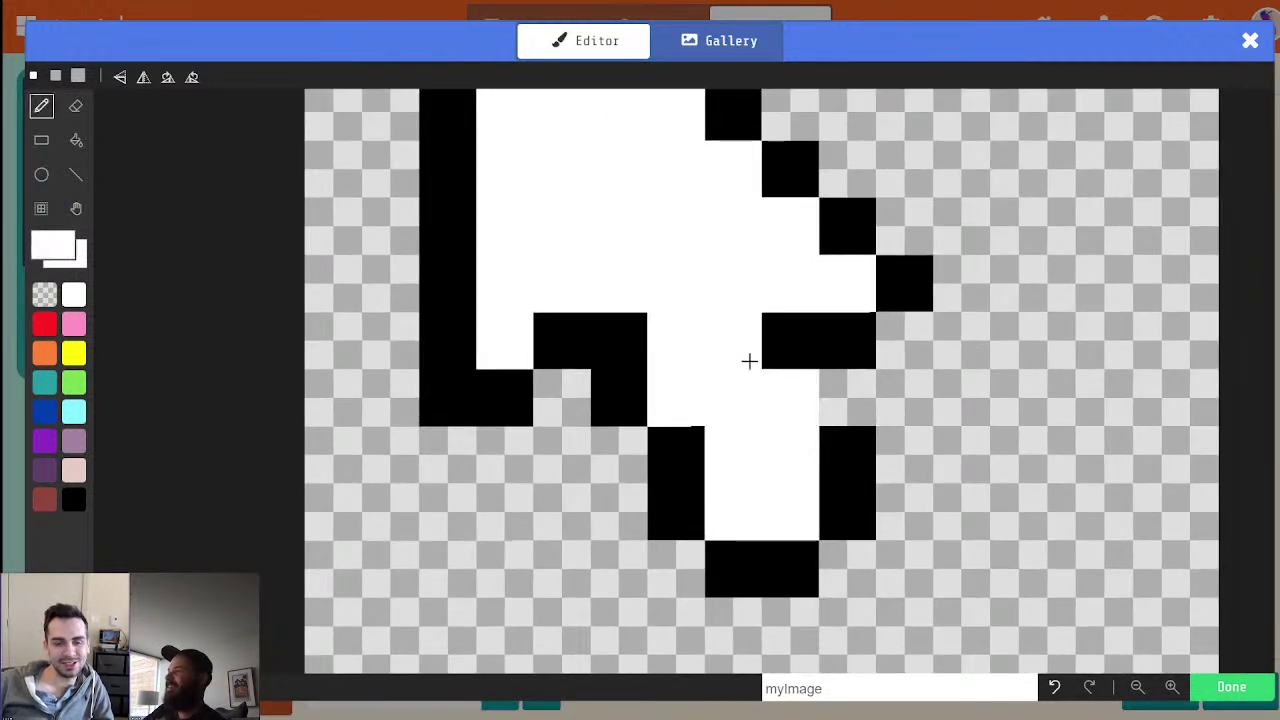
left_click_drag(754, 356, 761, 351)
left_click(829, 440, "alt")
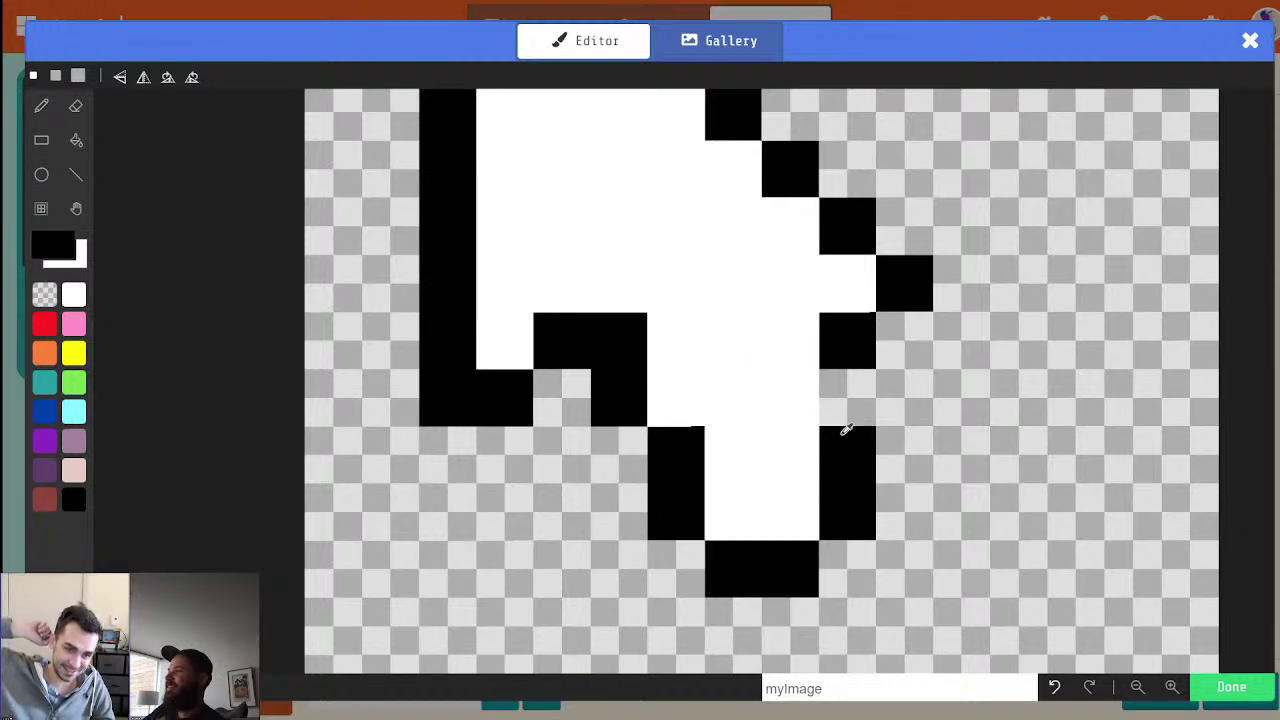
left_click(842, 405)
scroll(815, 475, "up", 3)
scroll(815, 475, "down", 6)
scroll(815, 475, "down", 2)
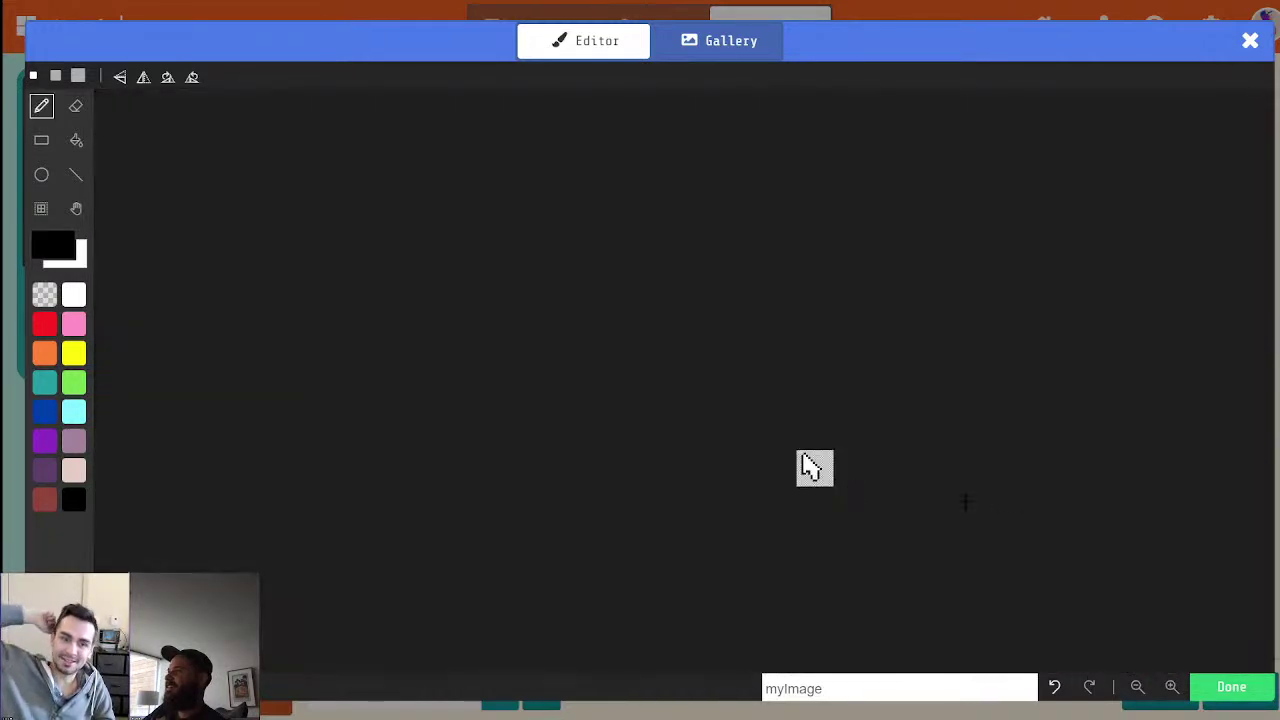
scroll(806, 467, "up", 9)
scroll(818, 465, "down", 8)
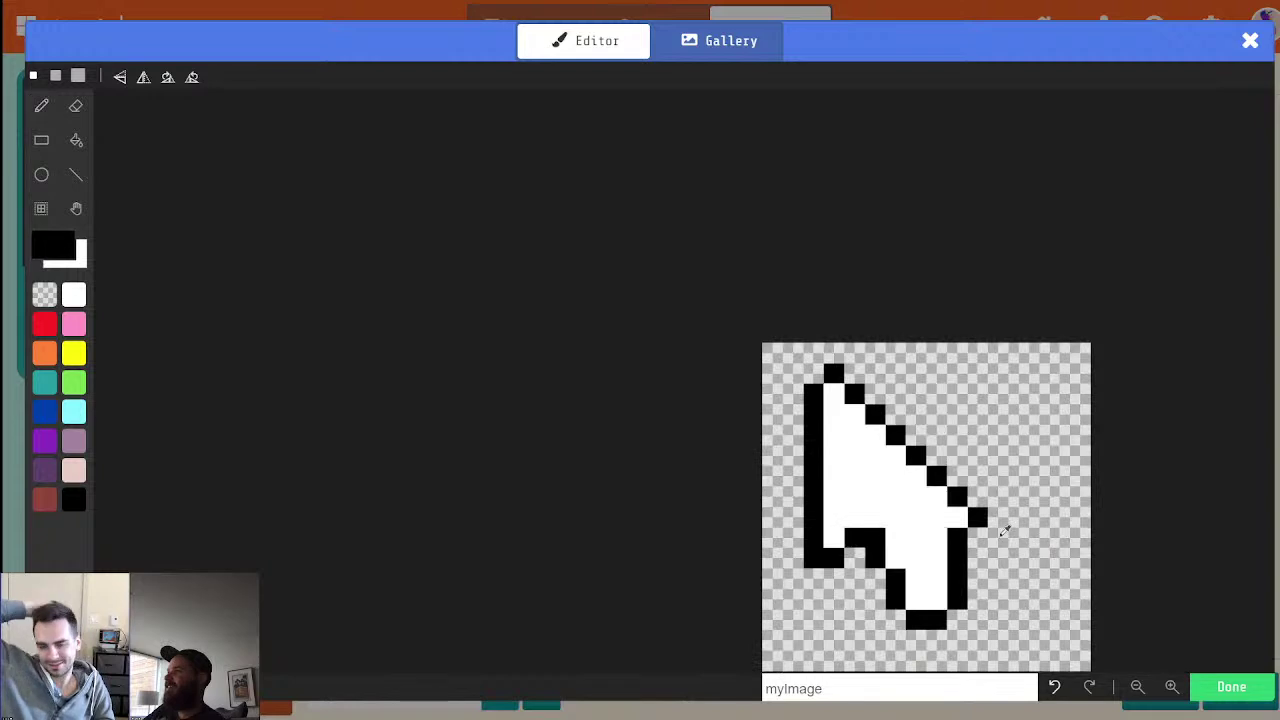
Erase the arrow's tail and close the arrowhead's bottom with a straight black line
left_click(1000, 528, "alt")
mouse_move(970, 545)
left_mouse_down()
mouse_move(951, 537)
mouse_move(923, 591)
mouse_move(894, 551)
mouse_move(857, 560)
mouse_move(928, 598)
mouse_move(913, 614)
mouse_move(923, 569)
left_mouse_up()
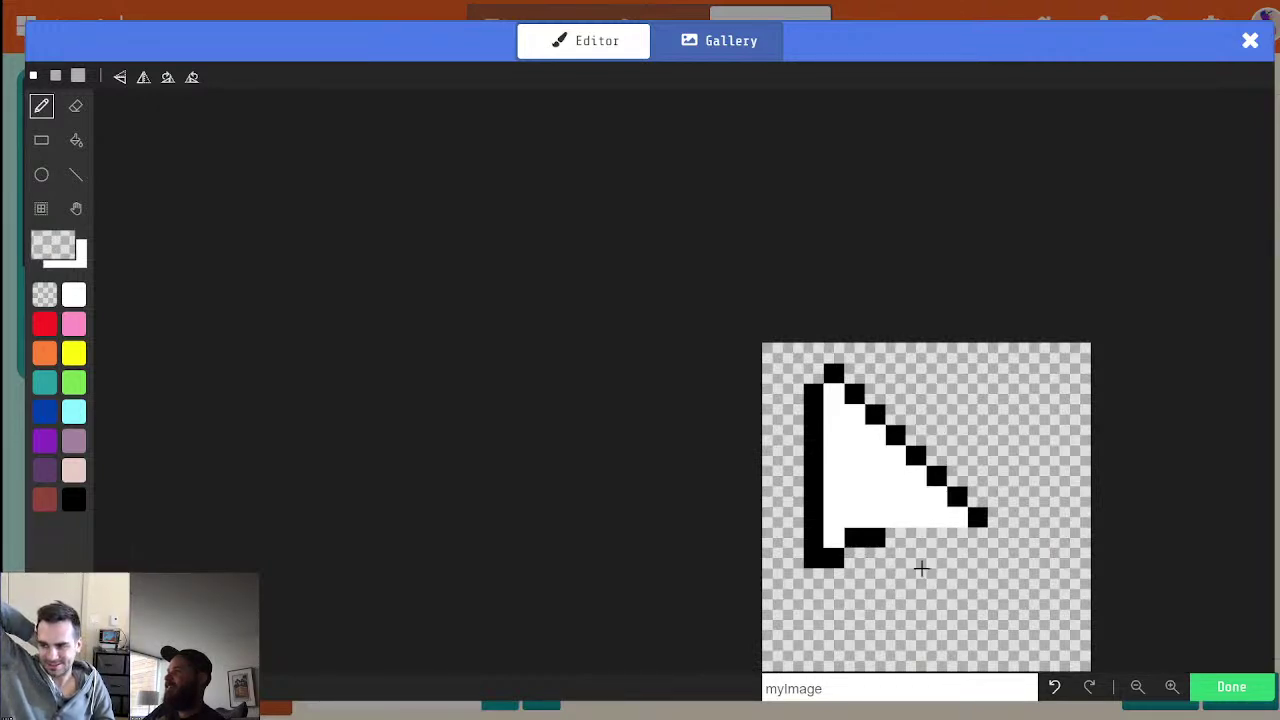
scroll(923, 569, "up", 3)
left_click(814, 470, "alt")
left_click(850, 485)
left_click_drag(850, 485, 1020, 485)
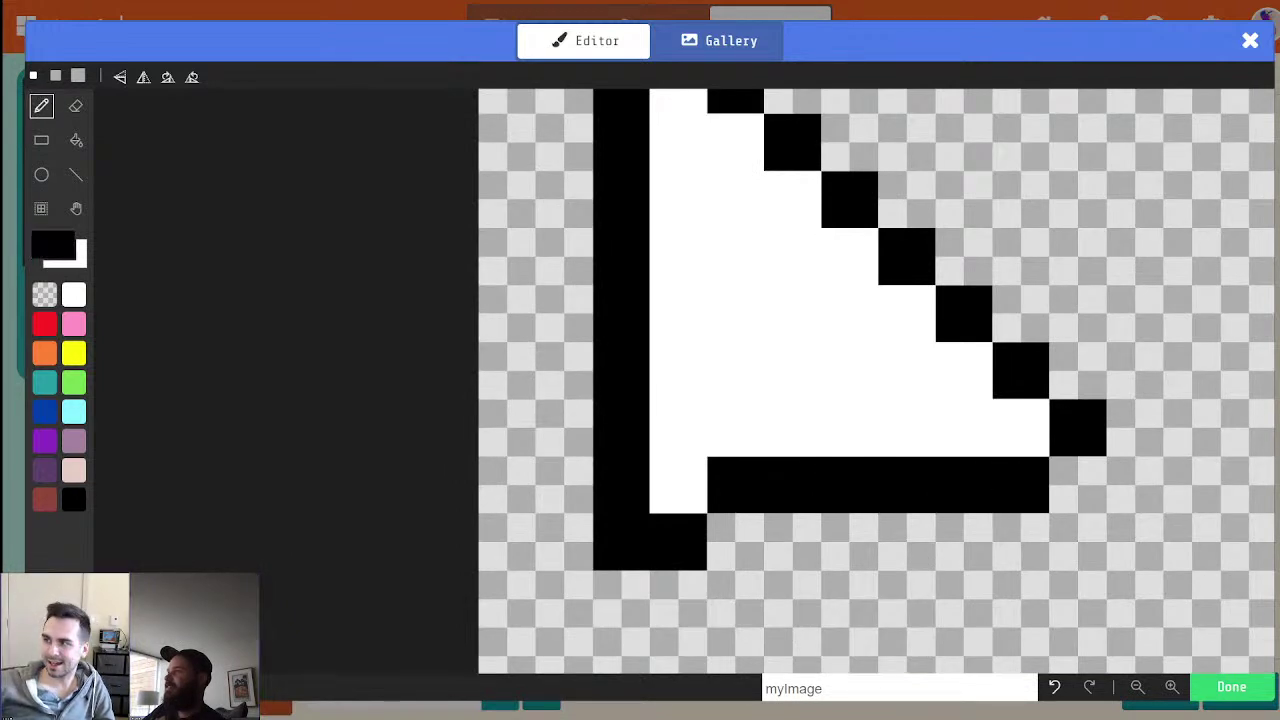
left_click(850, 540)
scroll(850, 540, "up", 3)
scroll(905, 540, "down", 8)
scroll(905, 540, "up", 5)
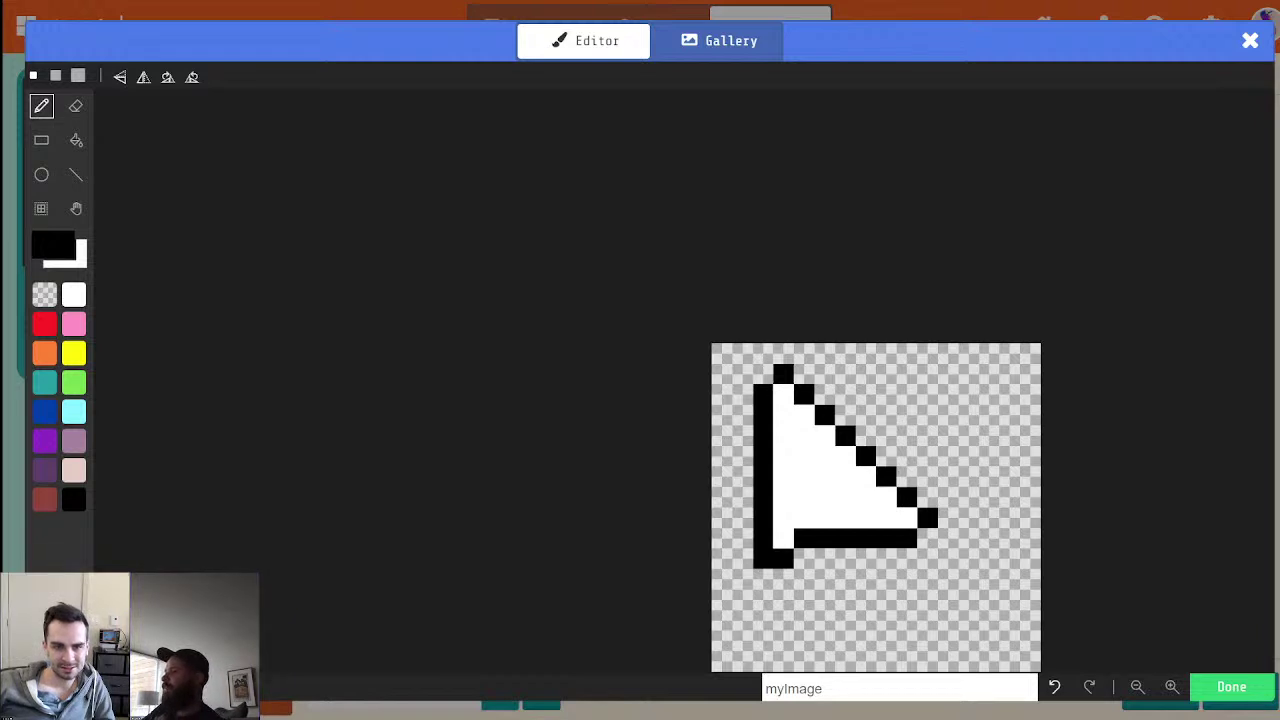
scroll(594, 480, "up", 4)
left_click(594, 480)
key("ctrl+z")
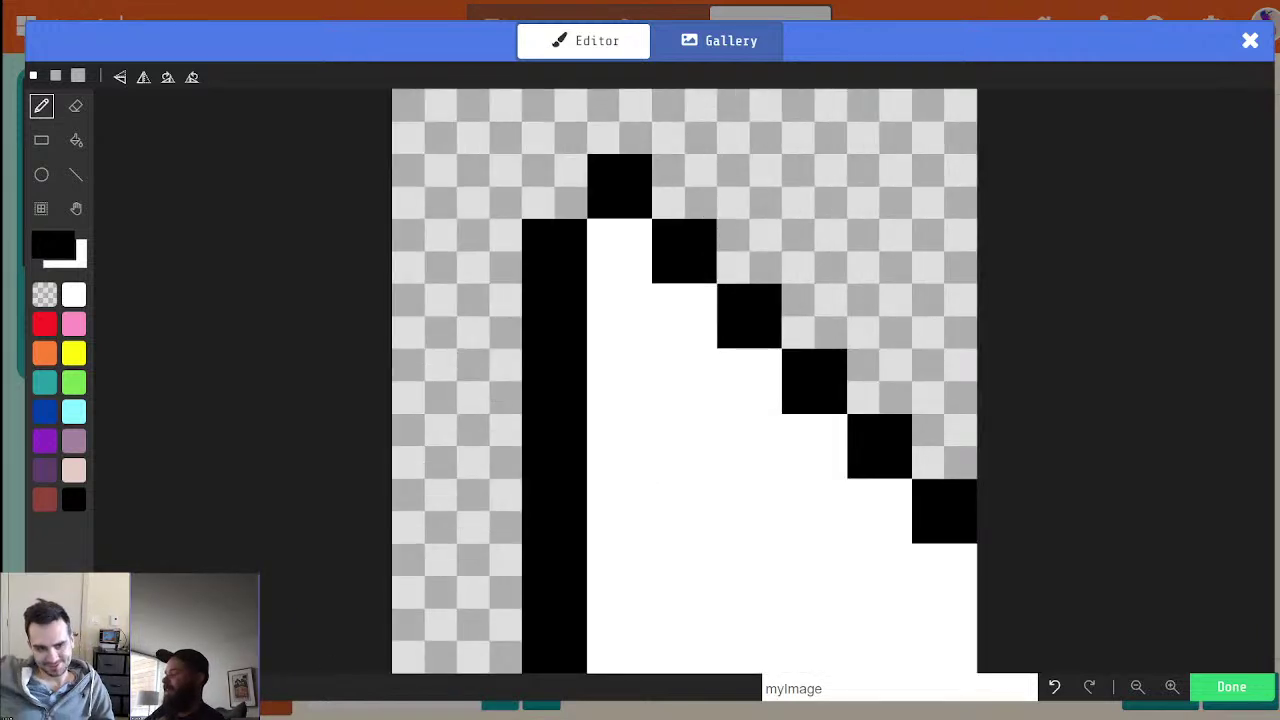
left_click(489, 381)
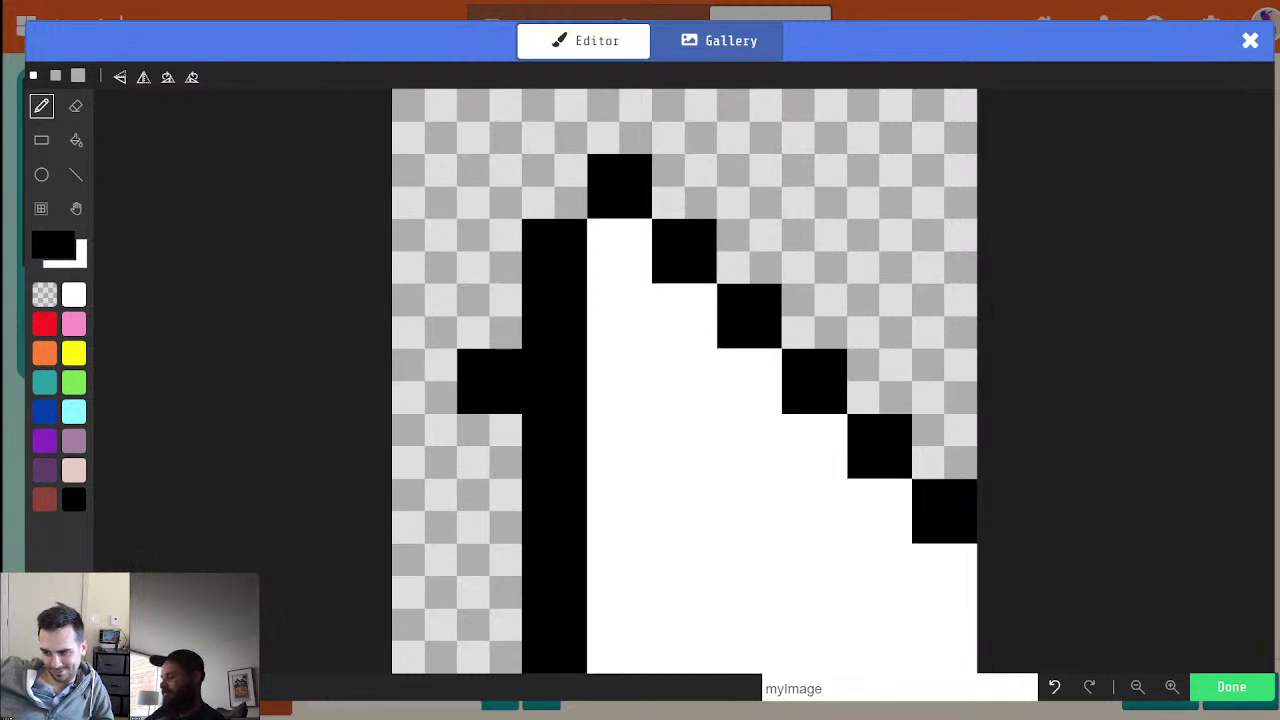
key("ctrl+z")
Erase the entire remaining arrow to transparent, leaving a blank canvas
left_click(482, 400, "alt")
mouse_move(560, 642)
left_mouse_down()
mouse_move(571, 312)
mouse_move(631, 400)
mouse_move(866, 614)
mouse_move(797, 632)
mouse_move(945, 640)
left_mouse_up()
mouse_move(772, 446)
left_mouse_down()
mouse_move(814, 491)
mouse_move(723, 446)
mouse_move(646, 583)
mouse_move(686, 240)
left_mouse_up()
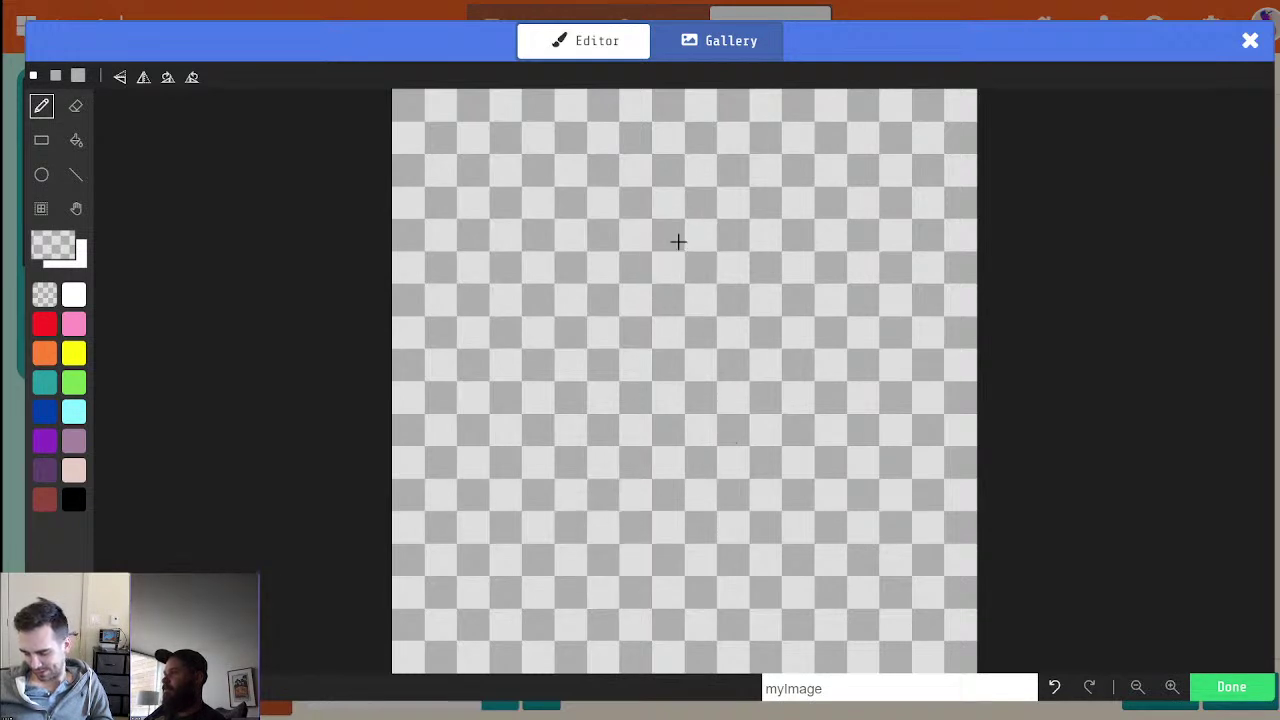
Draw a small arrow cursor with a stubby tail in one-pixel black lines and fill its interior with white
left_click(76, 500)
left_click(76, 175)
left_click_drag(424, 121, 424, 462)
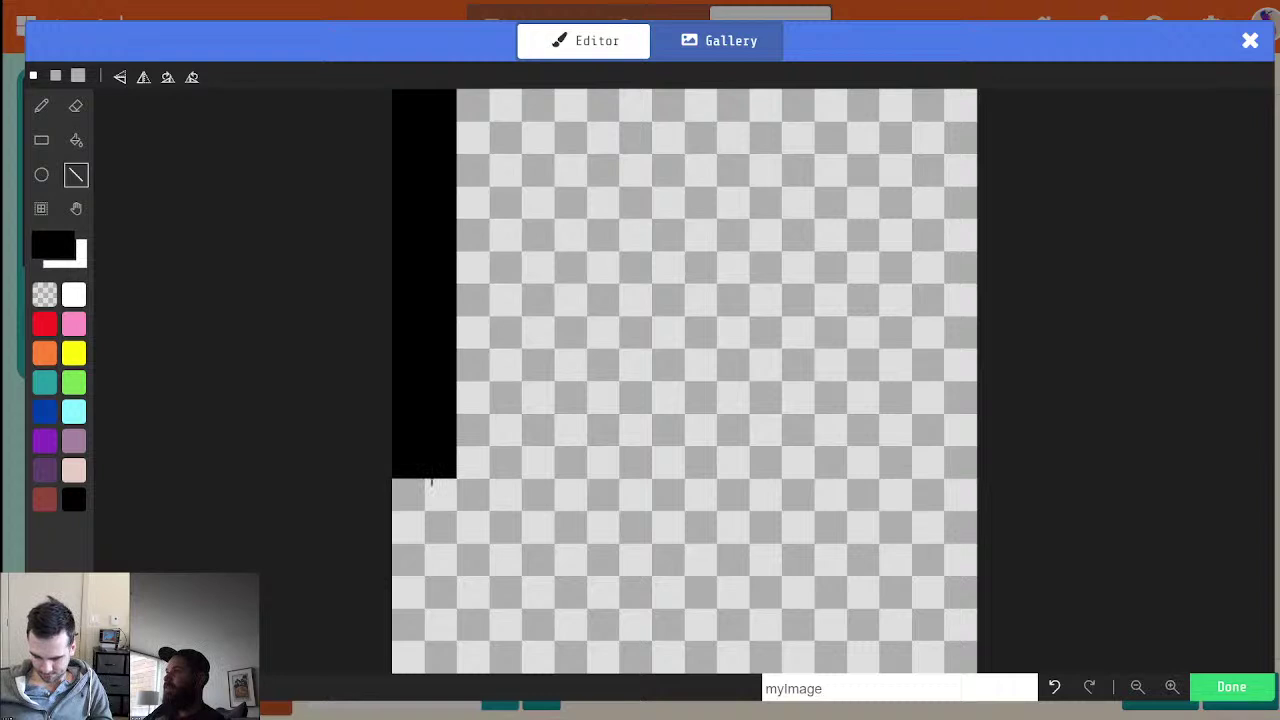
mouse_move(476, 165)
left_mouse_down()
mouse_move(749, 381)
mouse_move(684, 446)
mouse_move(619, 446)
mouse_move(505, 500)
mouse_move(554, 576)
left_mouse_up()
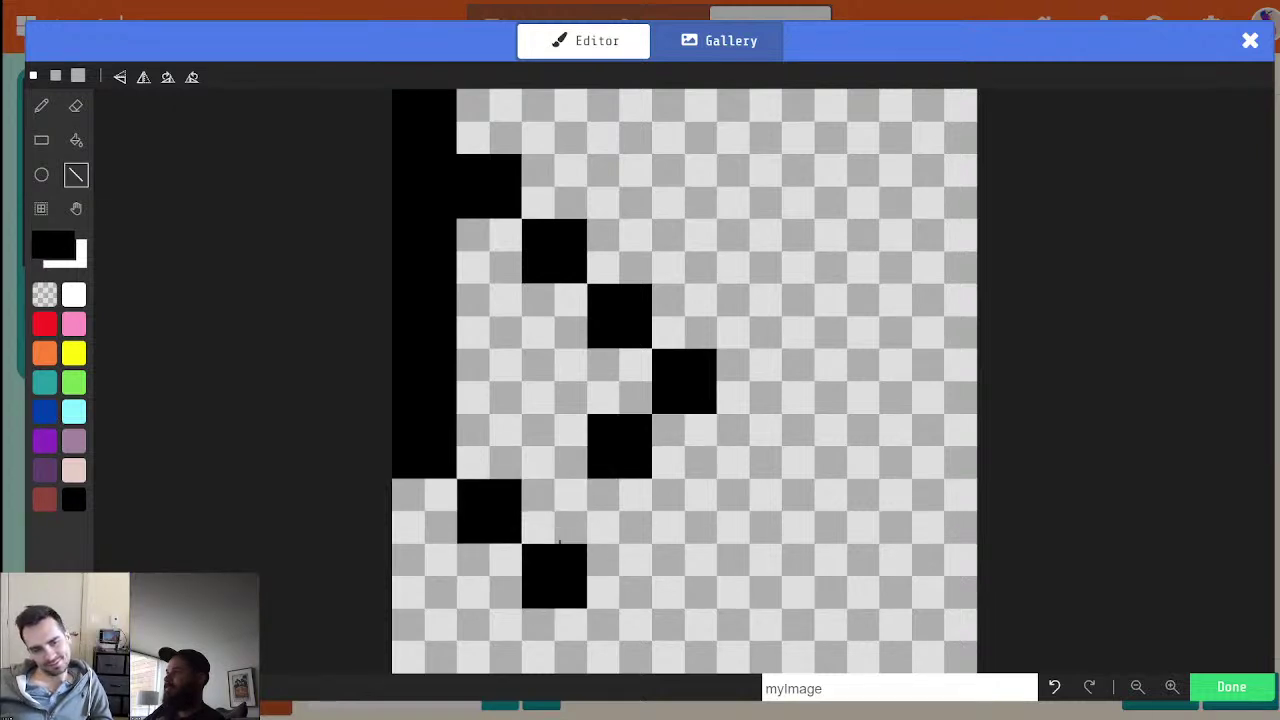
left_click_drag(650, 520, 653, 579)
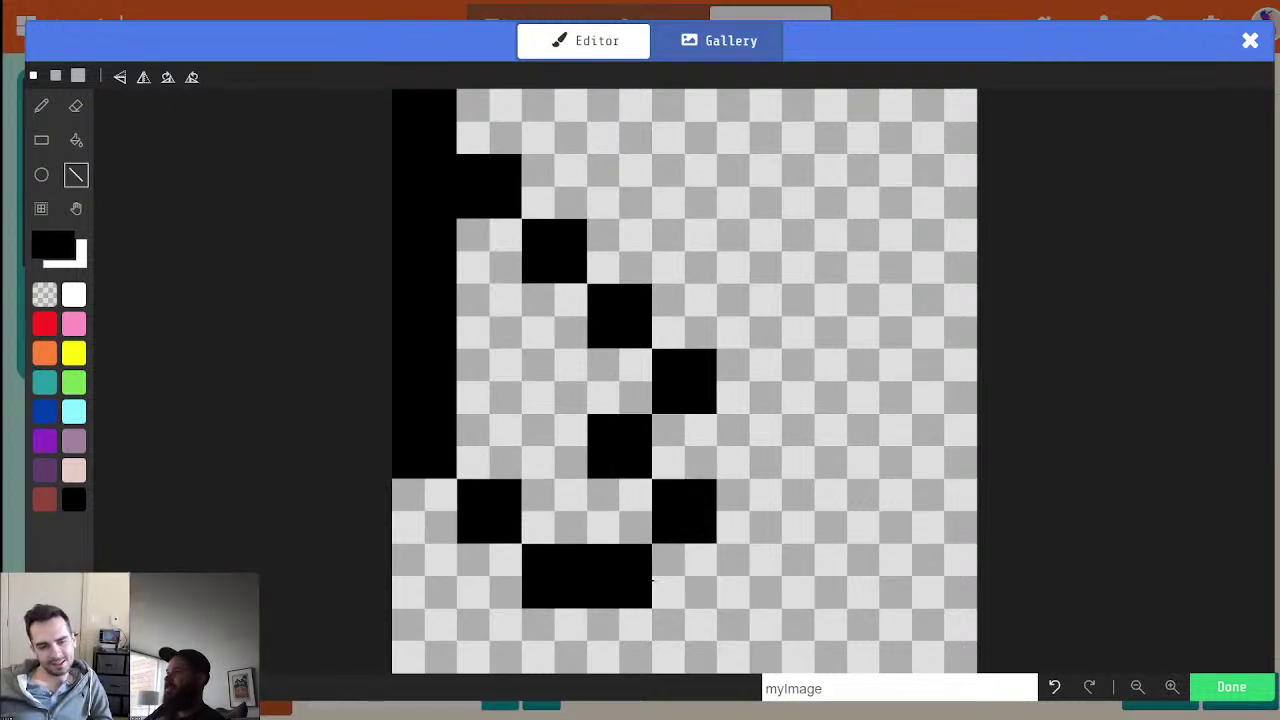
left_click(75, 297)
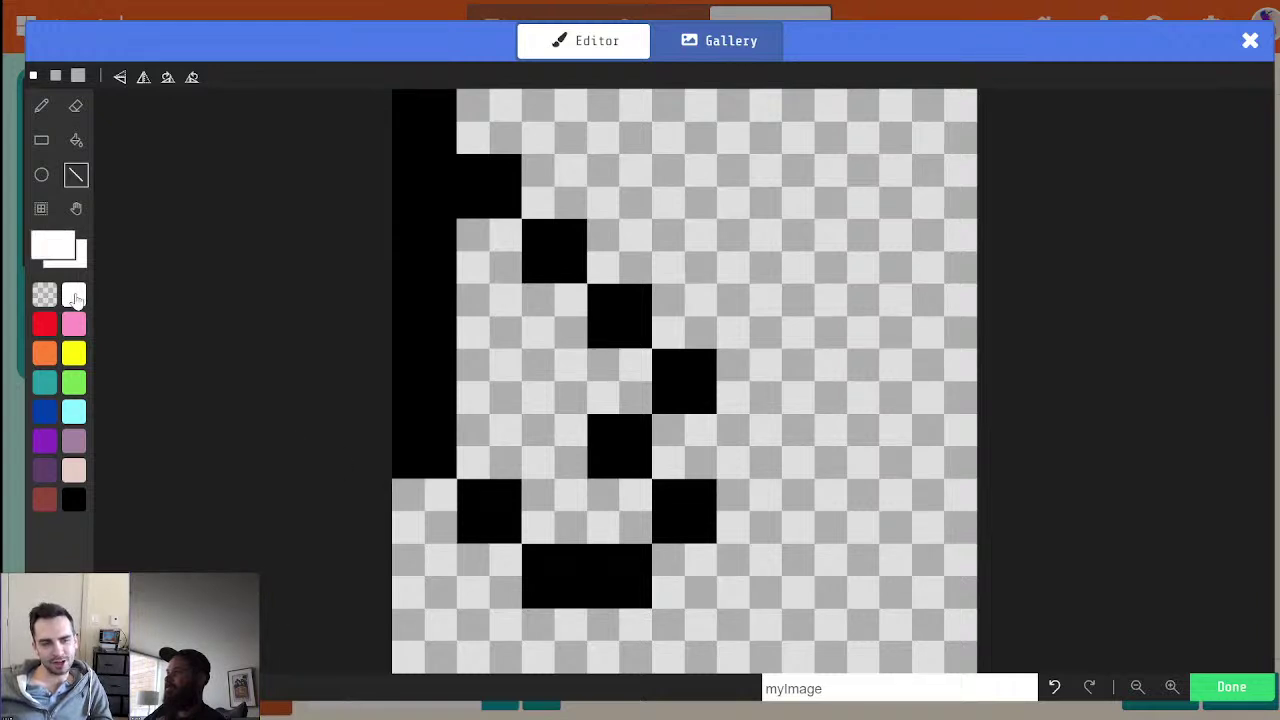
key("b")
left_click(505, 366)
Shift the whole arrow two pixels to the right on the canvas and check the cursor at small scale
scroll(540, 380, "up", 2)
scroll(540, 380, "down", 5)
key("ctrl+a")
key("Right")
key("Right")
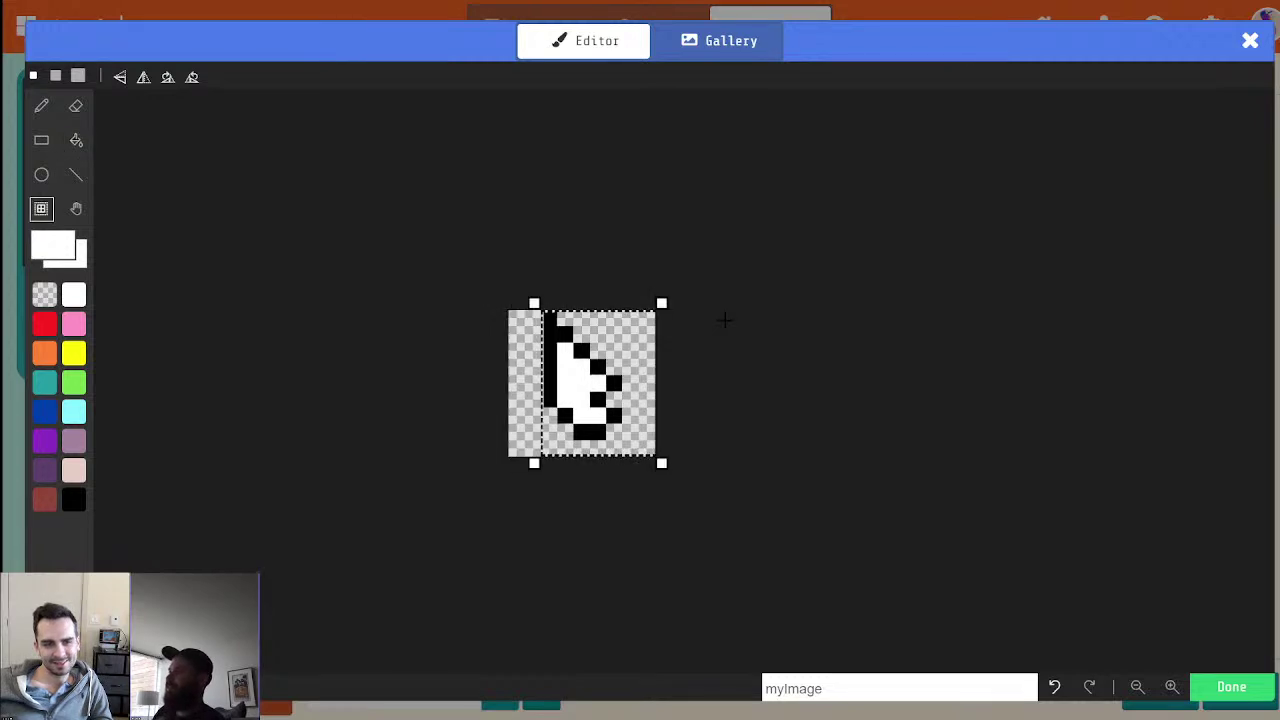
scroll(614, 297, "down", 3)
left_click(712, 345)
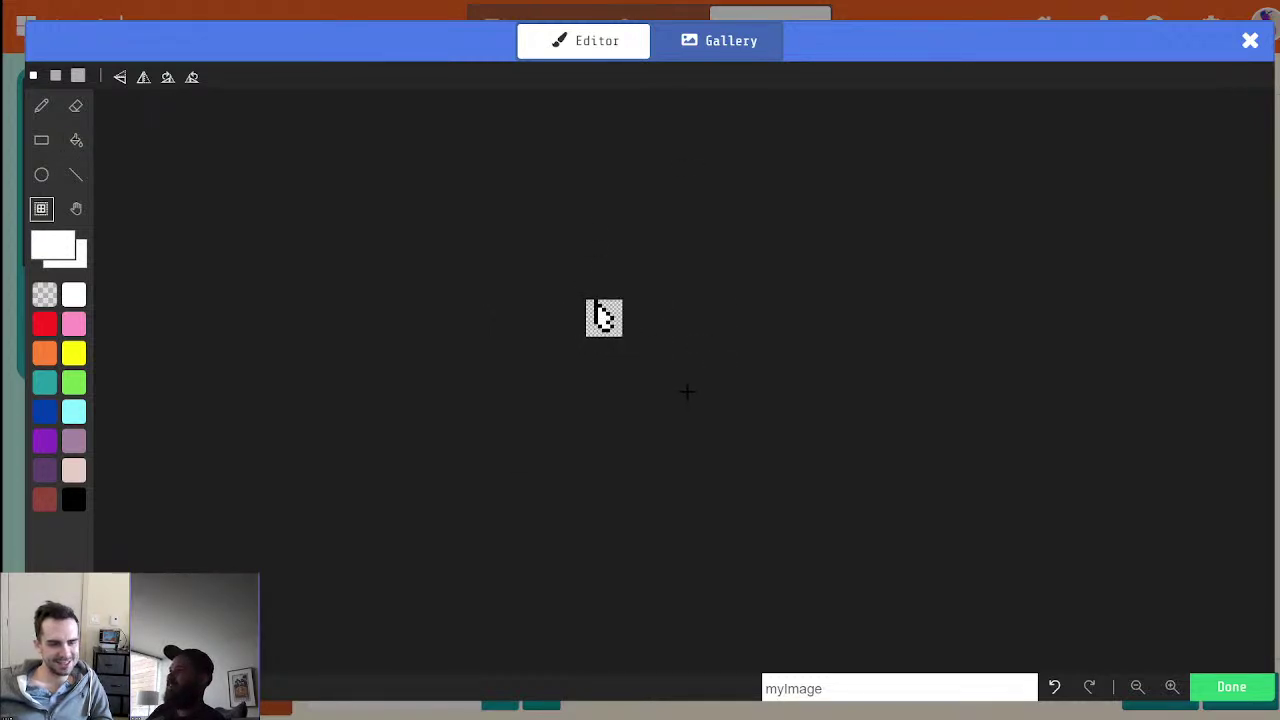
Erase the top two pixels of the arrow's left edge and check the cursor at small scale
scroll(598, 311, "up", 5)
scroll(598, 311, "down", 3)
key("e")
left_click_drag(586, 264, 589, 240)
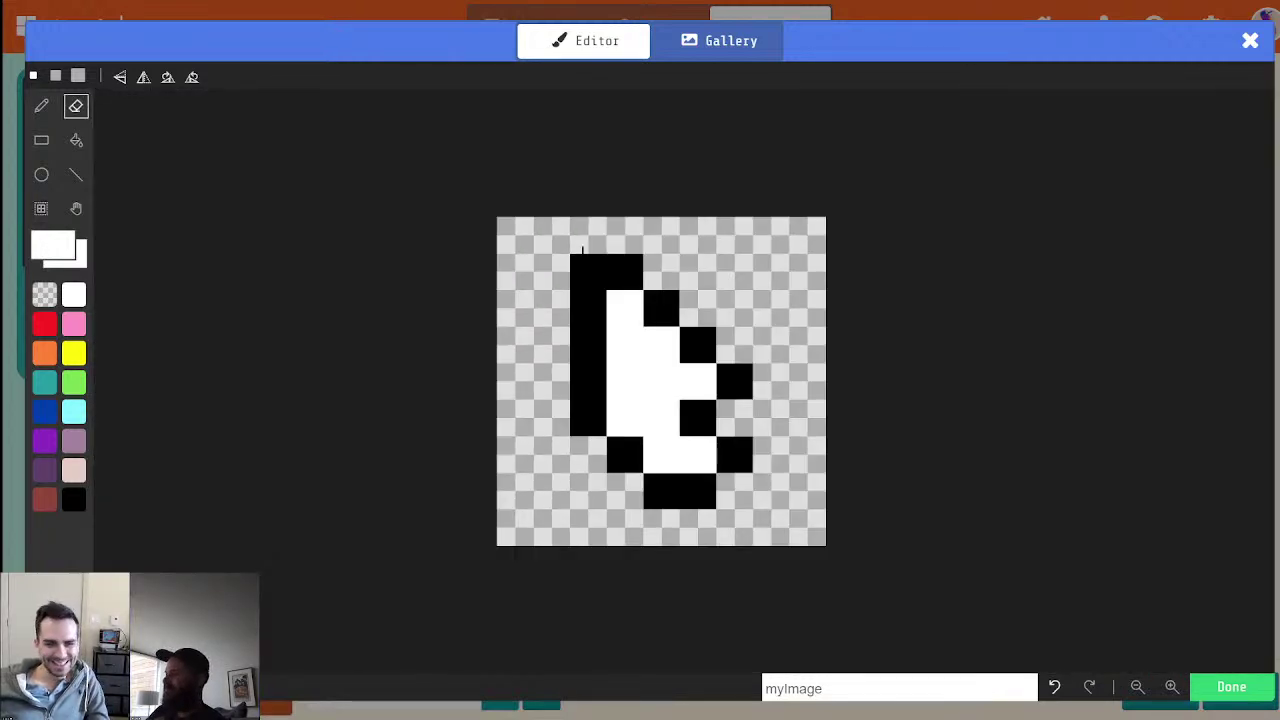
scroll(738, 401, "up", 5)
scroll(737, 401, "down", 5)
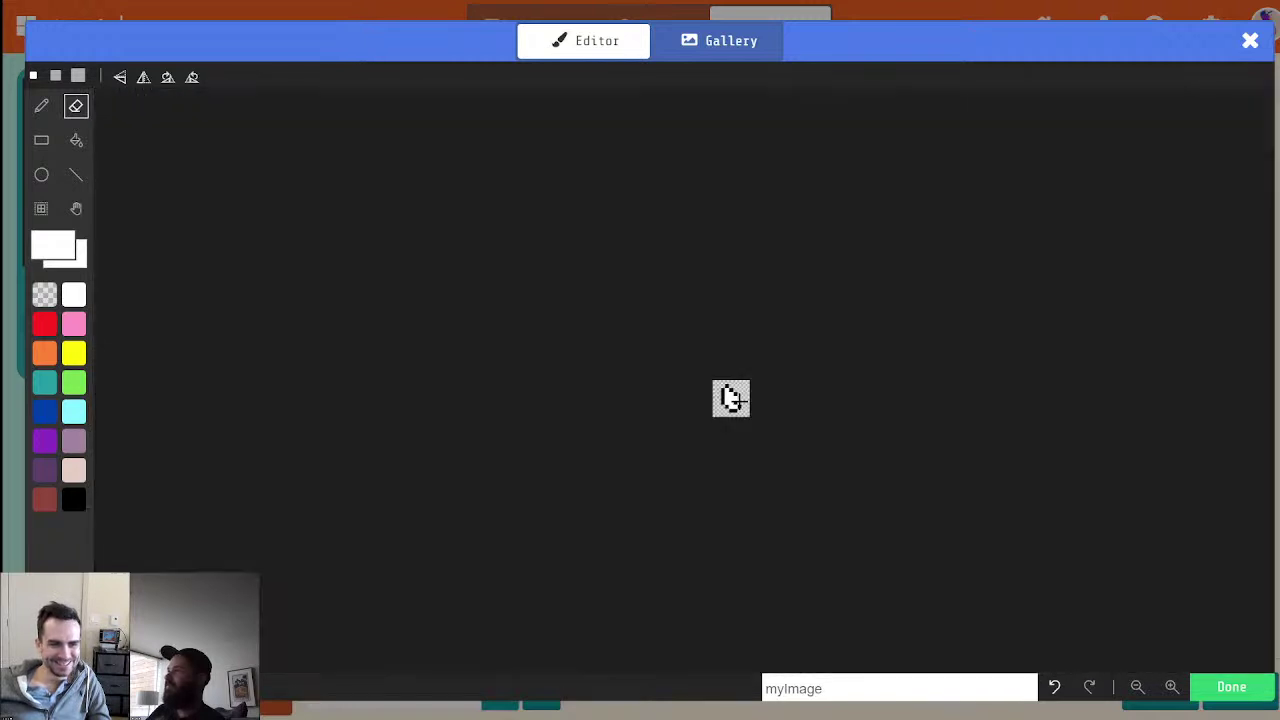
scroll(730, 398, "up", 5)
scroll(735, 390, "down", 5)
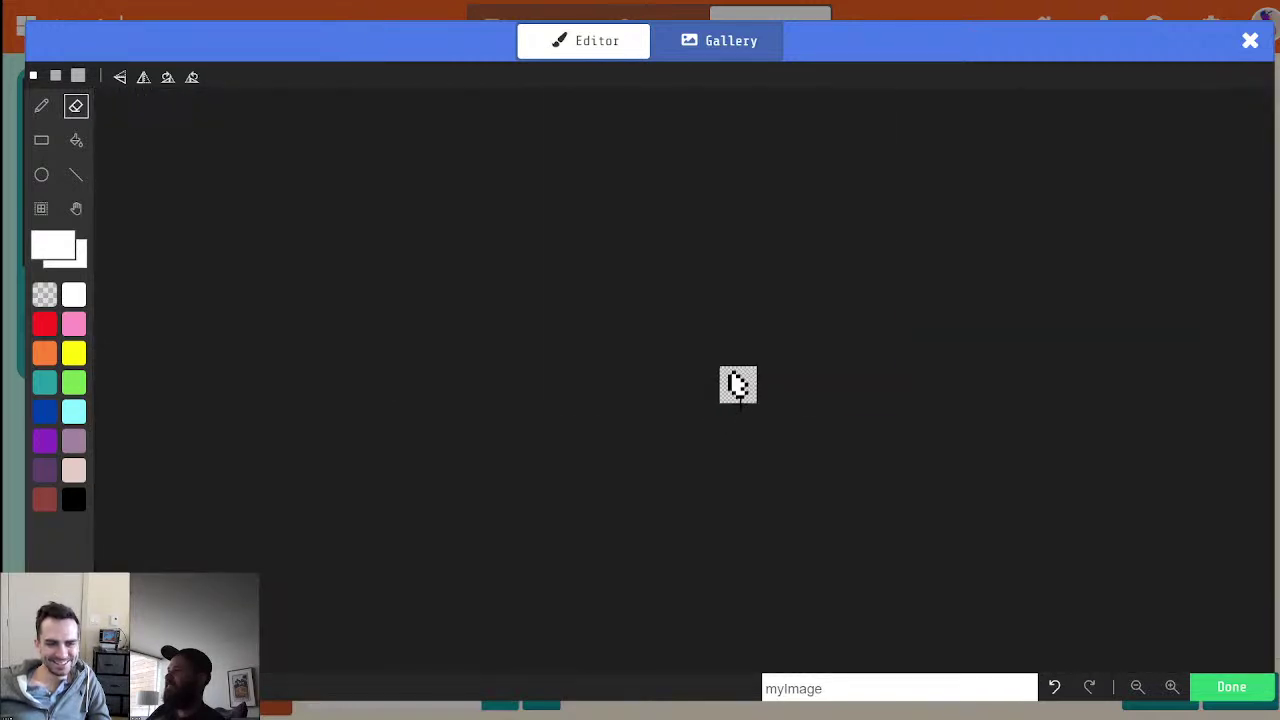
Thicken the arrow's lower-left outline with black pixels beside and beneath the end of its left edge
scroll(745, 388, "up", 5)
key("h")
left_click_drag(742, 411, 818, 325)
left_click(430, 506, "alt")
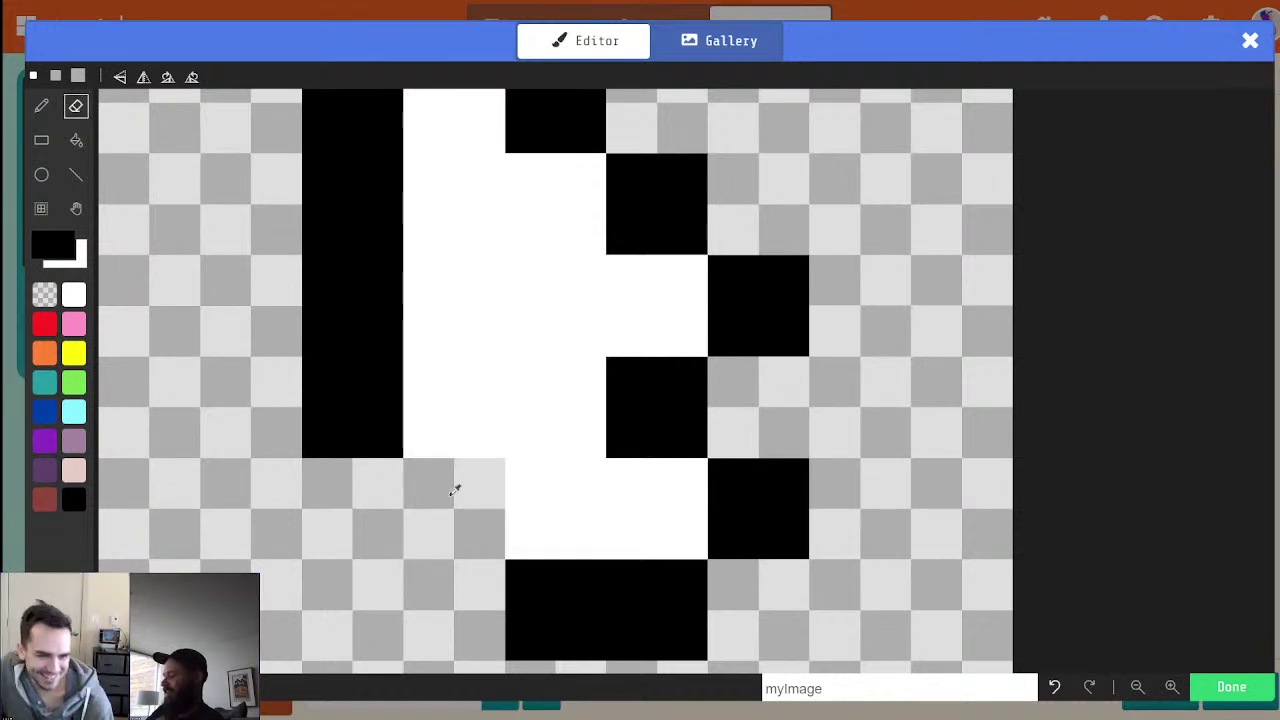
key("p")
left_click(455, 407)
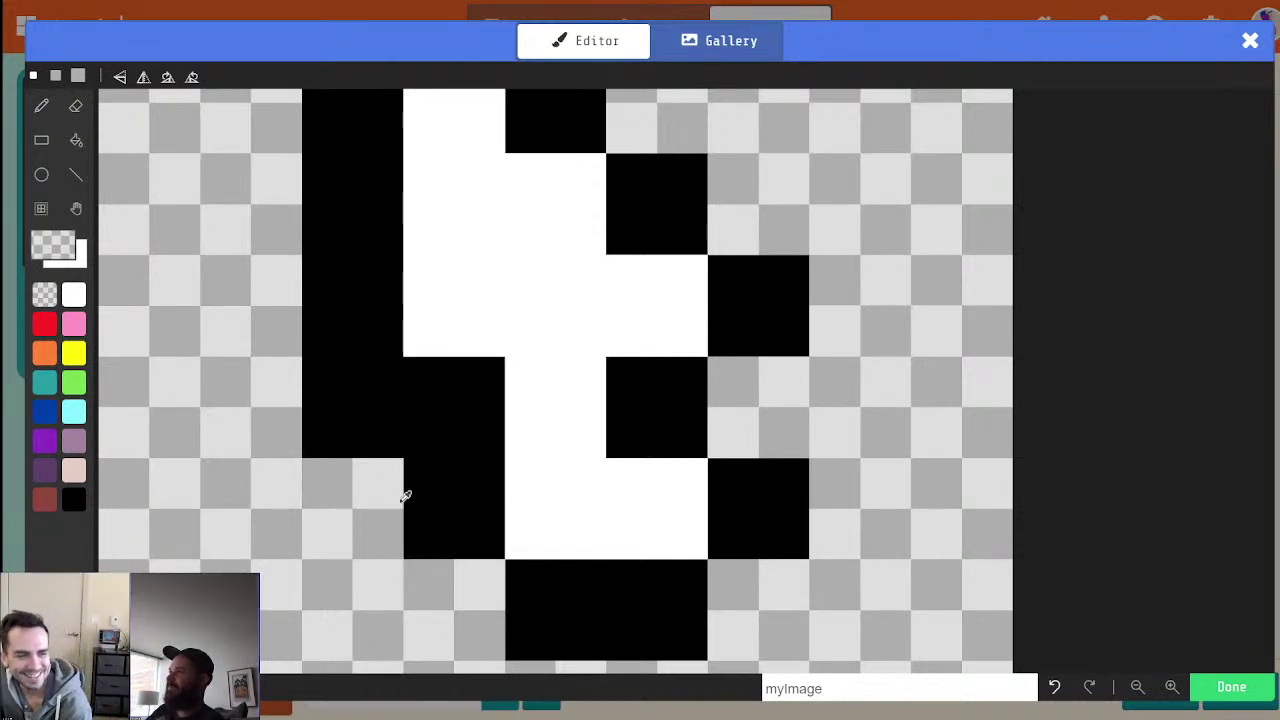
left_click(382, 538)
left_click(420, 580, "alt")
left_click(463, 509)
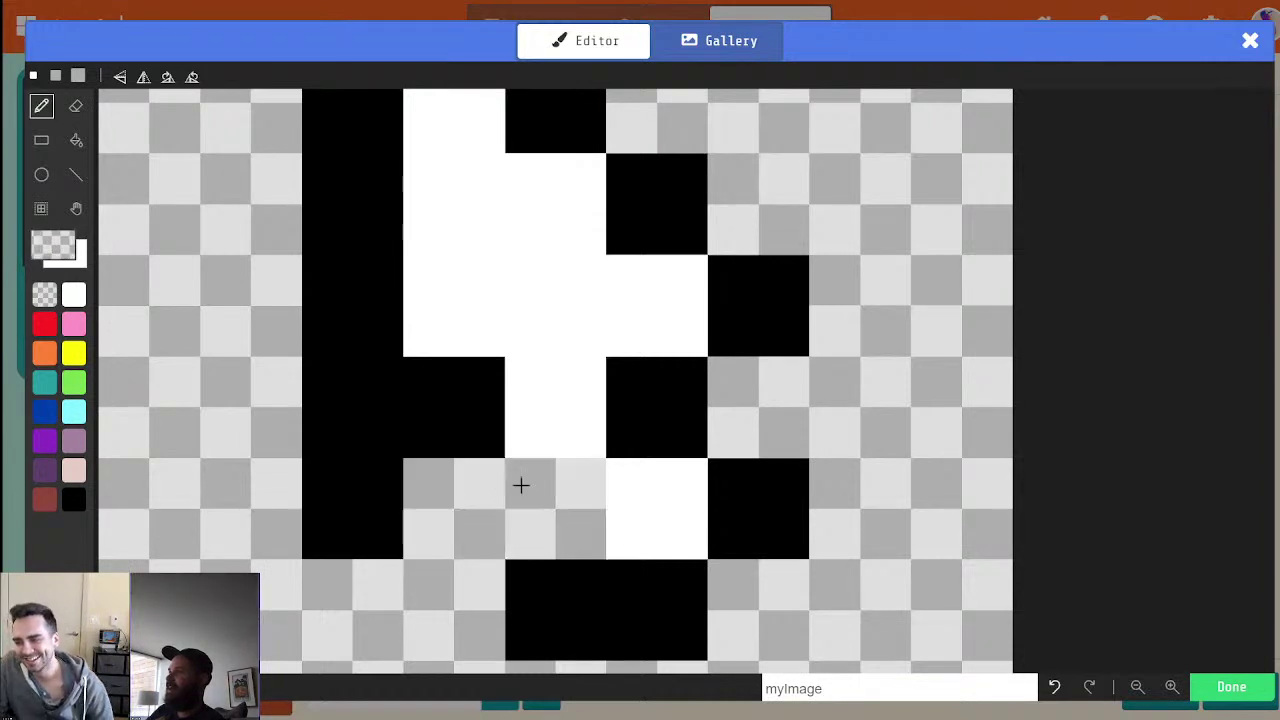
left_click(552, 485, "alt")
left_click(546, 565, "alt")
left_click(474, 525)
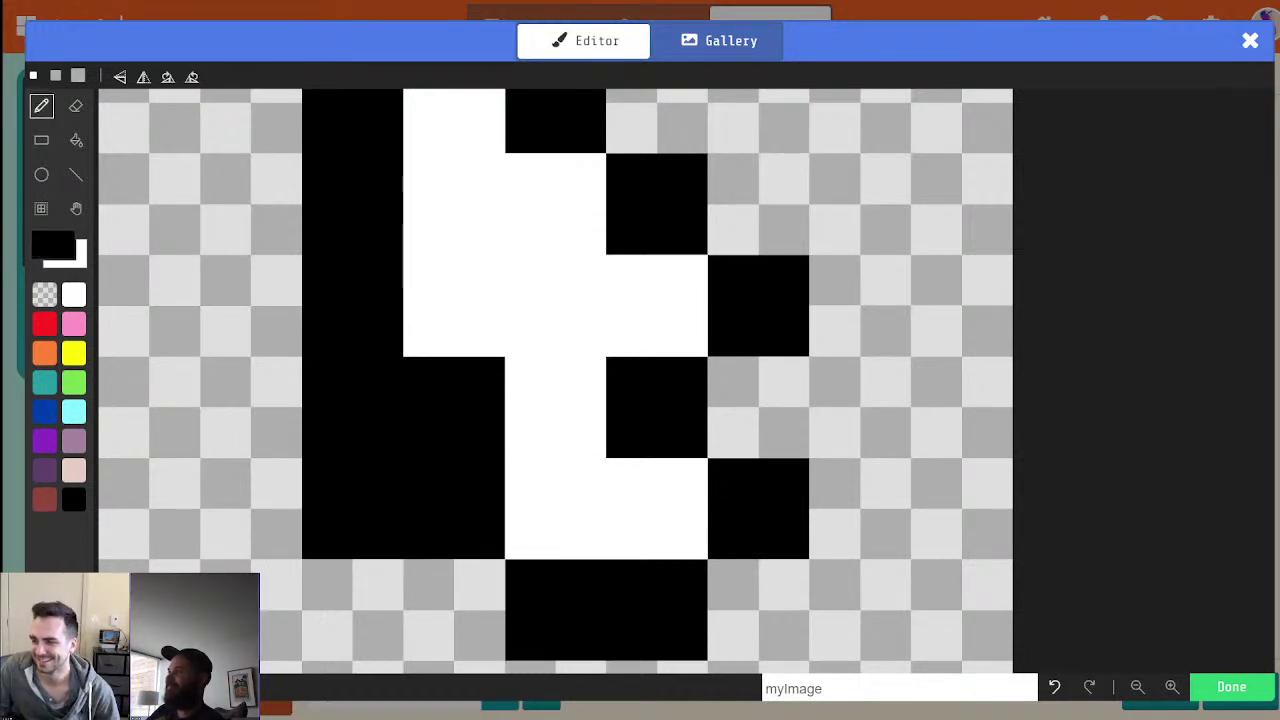
Erase the outermost pixel of the arrow's lower-left corner and check the cursor at small scale
scroll(549, 556, "down", 10)
scroll(605, 540, "up", 3)
key("space")
left_click_drag(285, 508, 699, 403)
left_click(434, 594, "alt")
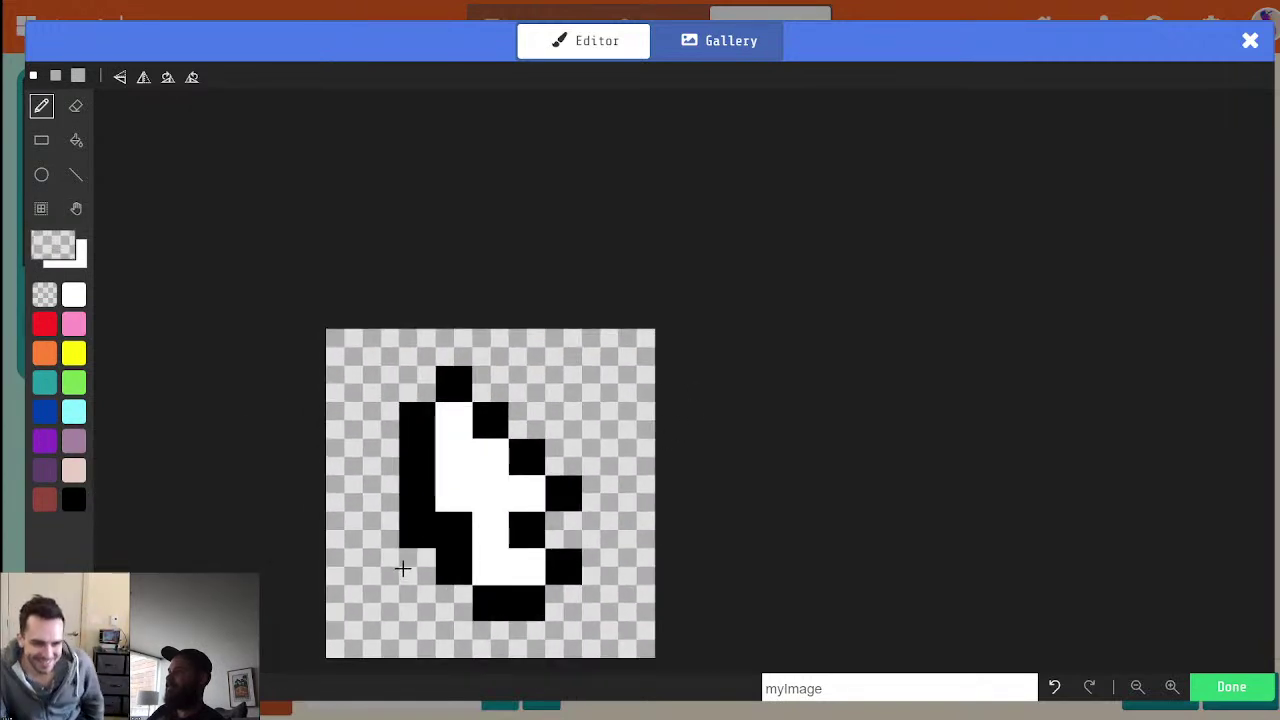
scroll(600, 512, "down", 10)
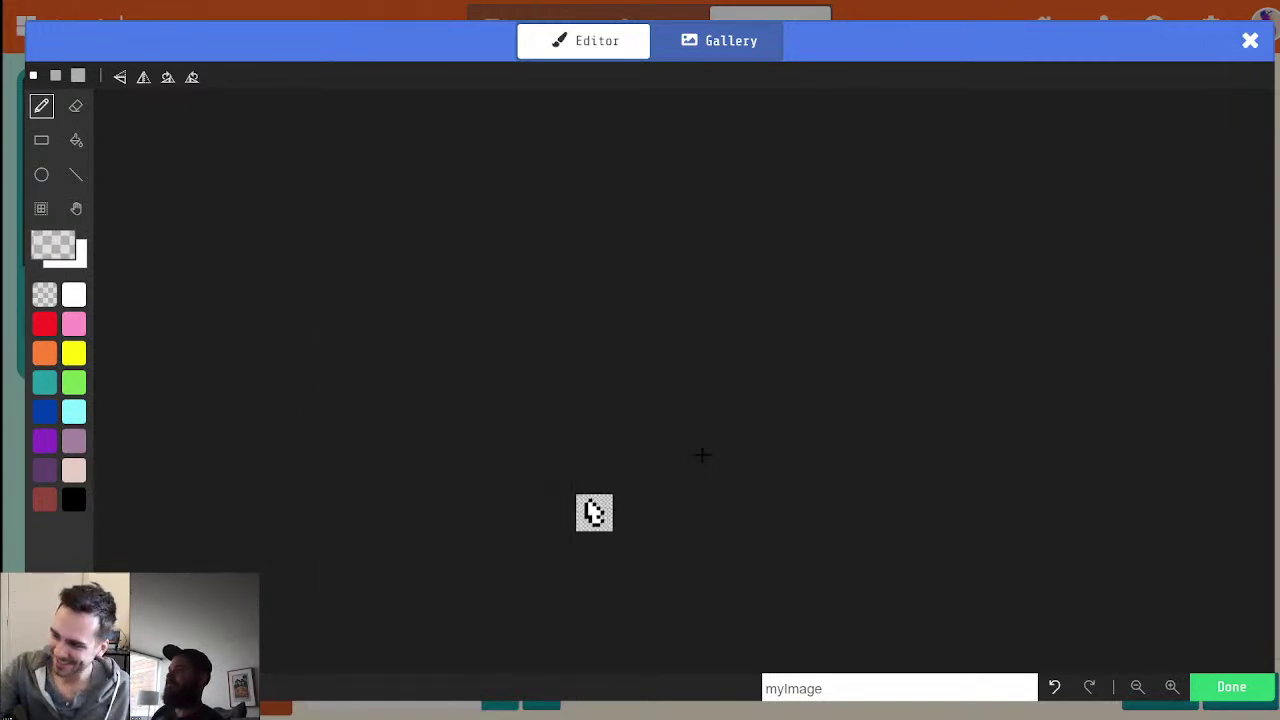
scroll(594, 512, "up", 10)
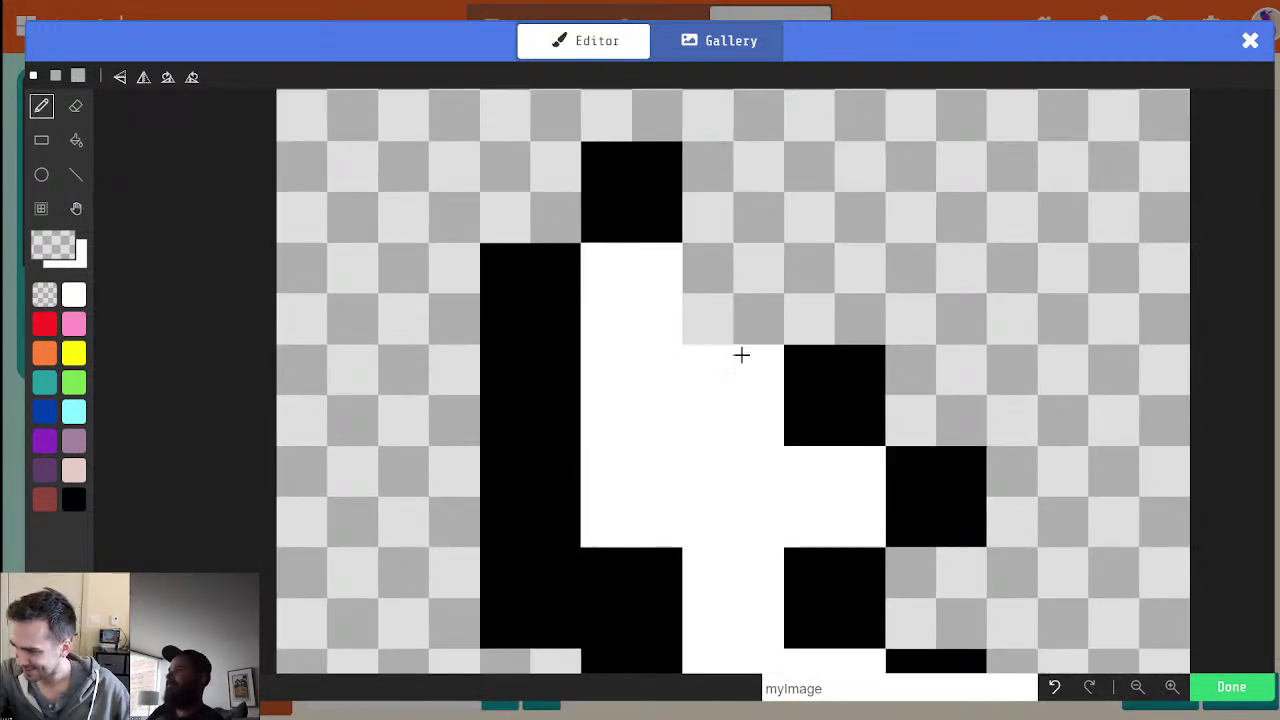
Restore the erased upper-right outline pixel and reshape the arrowhead's left side with black and transparent pixels to mirror its right side
key("ctrl+z")
left_click(508, 429, "alt")
left_click(631, 395)
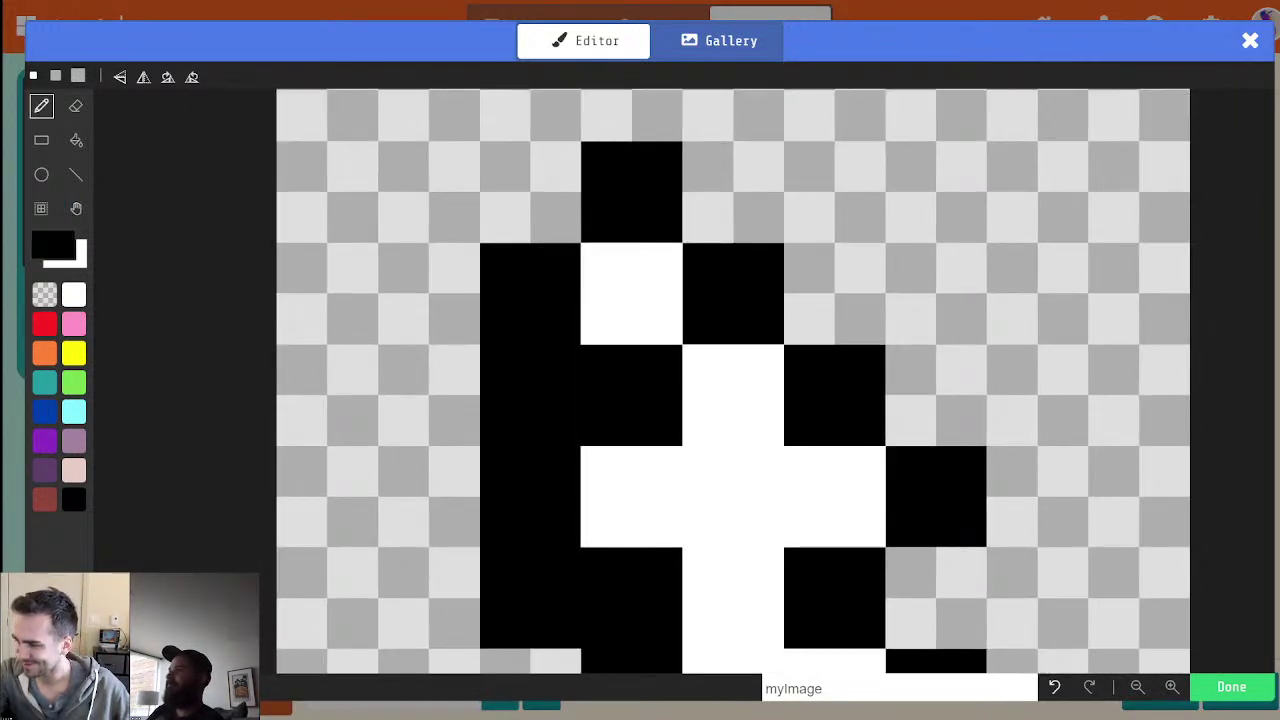
left_click(457, 380, "alt")
mouse_move(509, 399)
left_mouse_down()
mouse_move(474, 335)
mouse_move(628, 250)
mouse_move(625, 209)
left_mouse_up()
left_click(535, 565)
Examine the upward-pointing arrow at small and enlarged scales
scroll(436, 547, "down", 10)
key("space")
left_click_drag(517, 541, 637, 434)
scroll(568, 466, "up", 8)
key("space")
left_click_drag(742, 321, 775, 449)
scroll(773, 435, "down", 10)
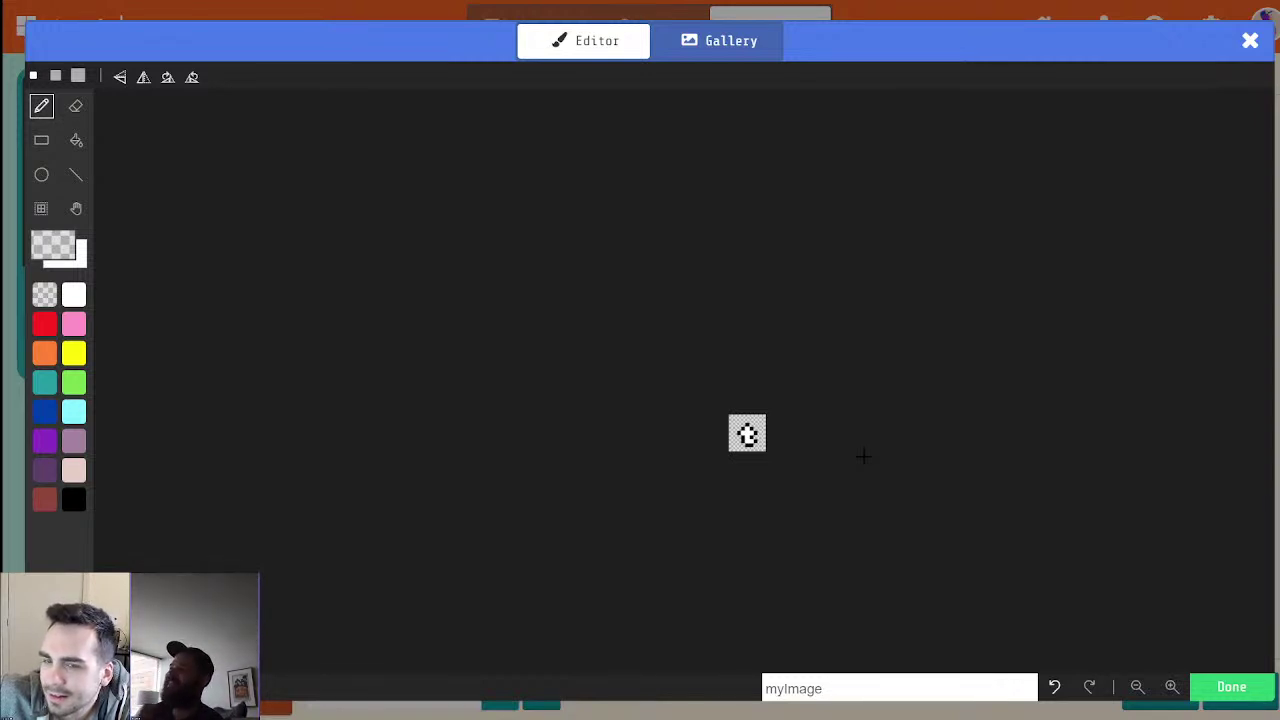
scroll(763, 442, "up", 3)
scroll(749, 440, "down", 2)
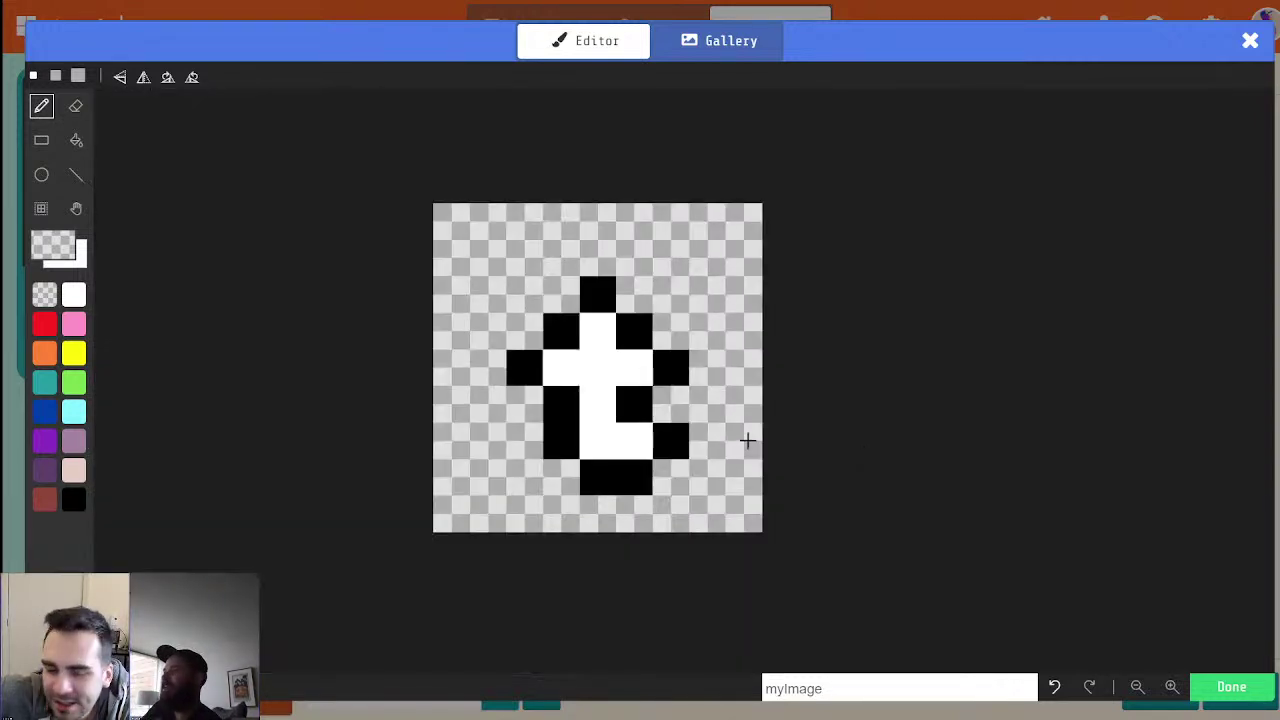
key("space")
key("ctrl+z")
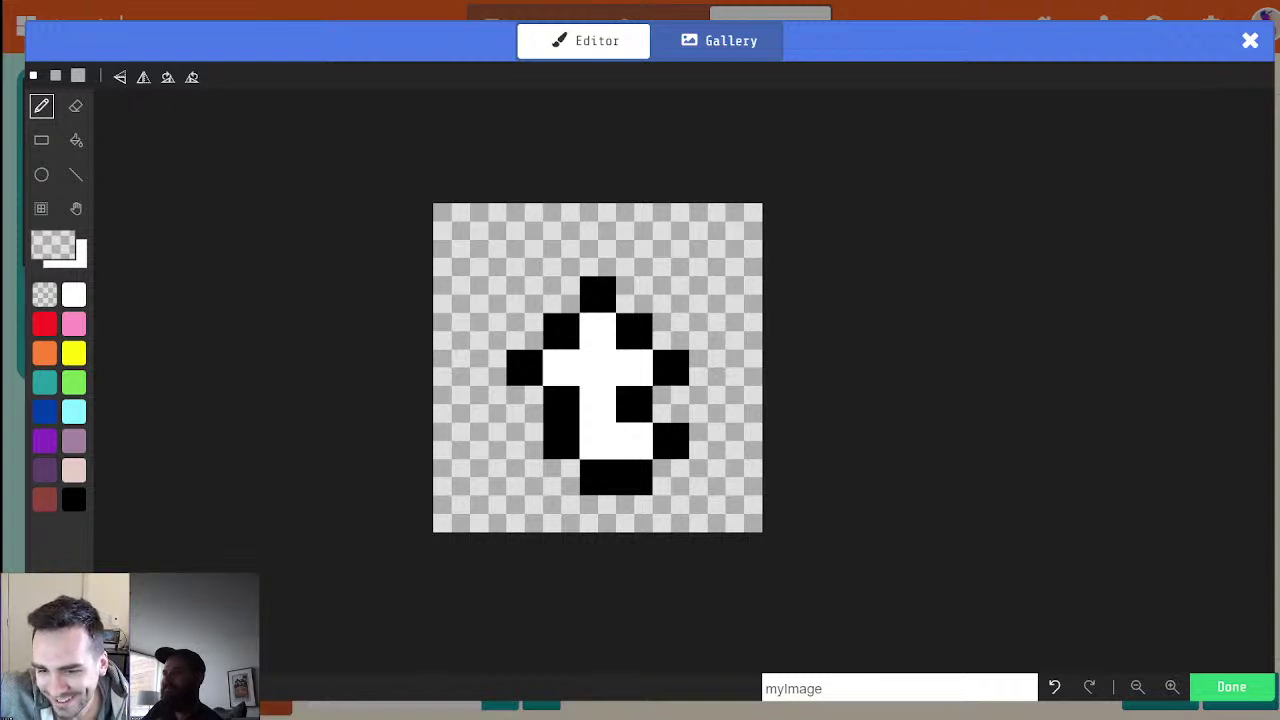
Try to paste the copied pixel row and the copied large arrow over the current drawing
key("ctrl+v")
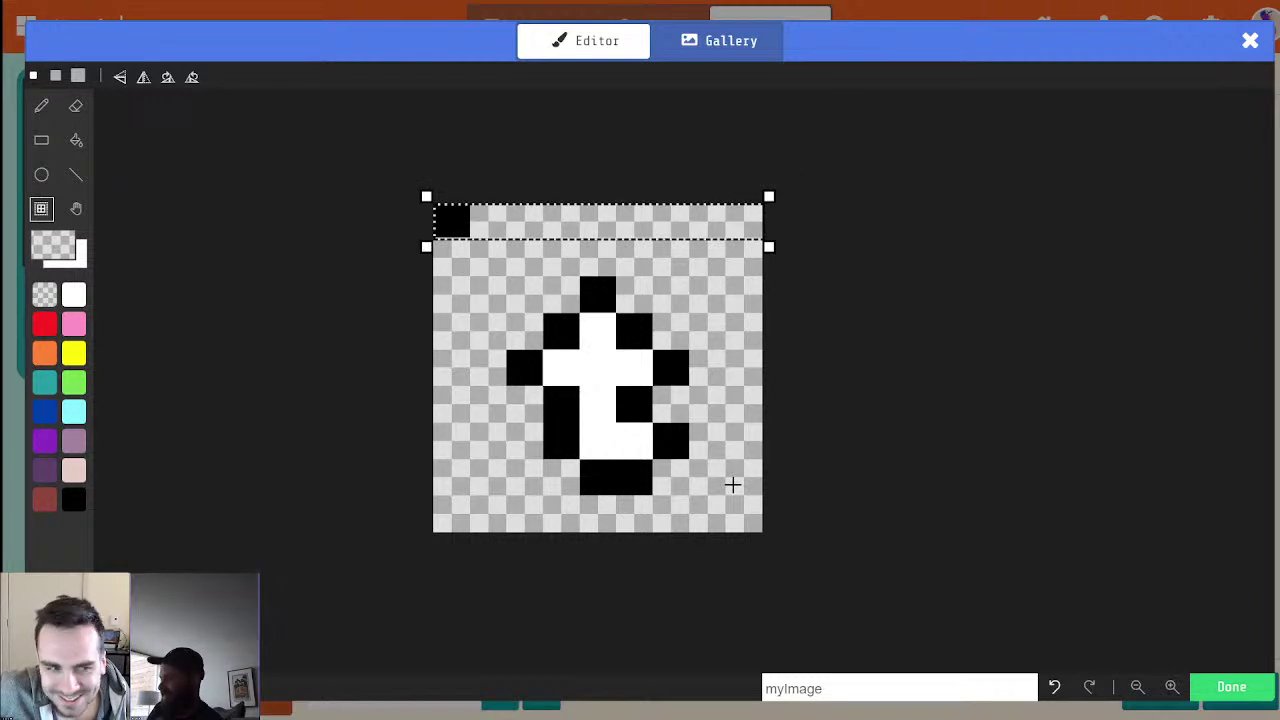
key("Delete")
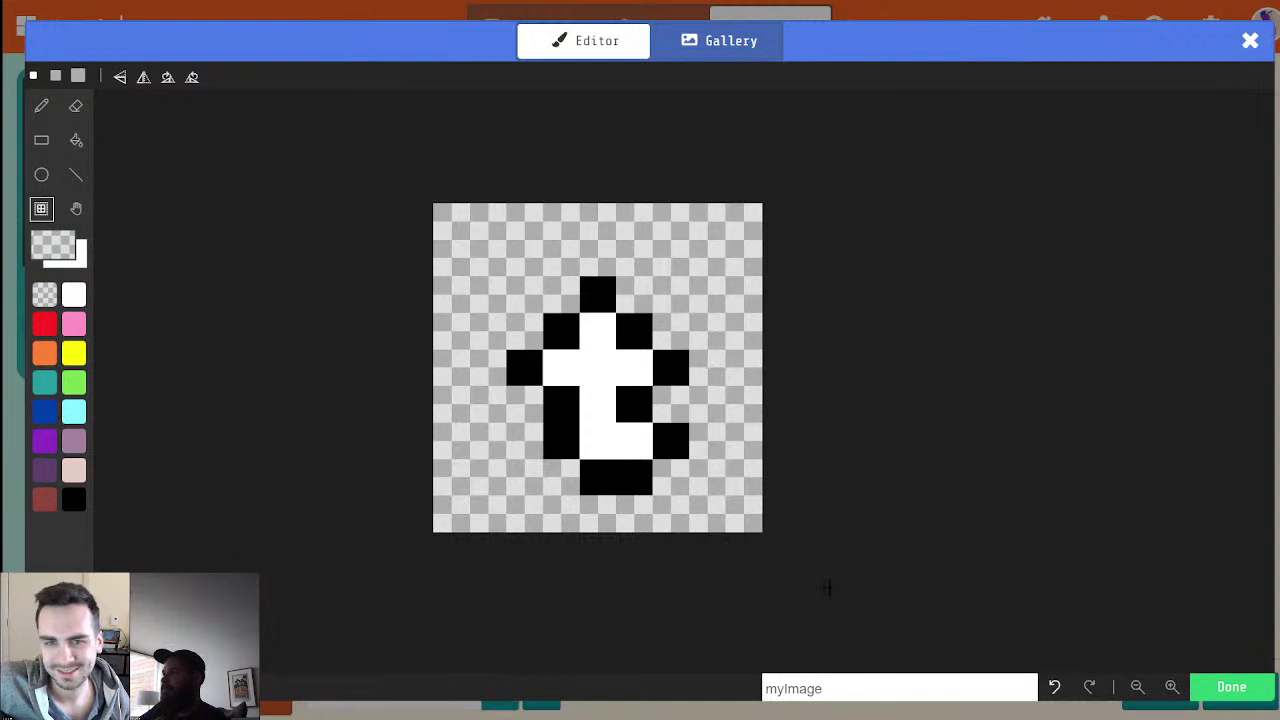
key("ctrl+v")
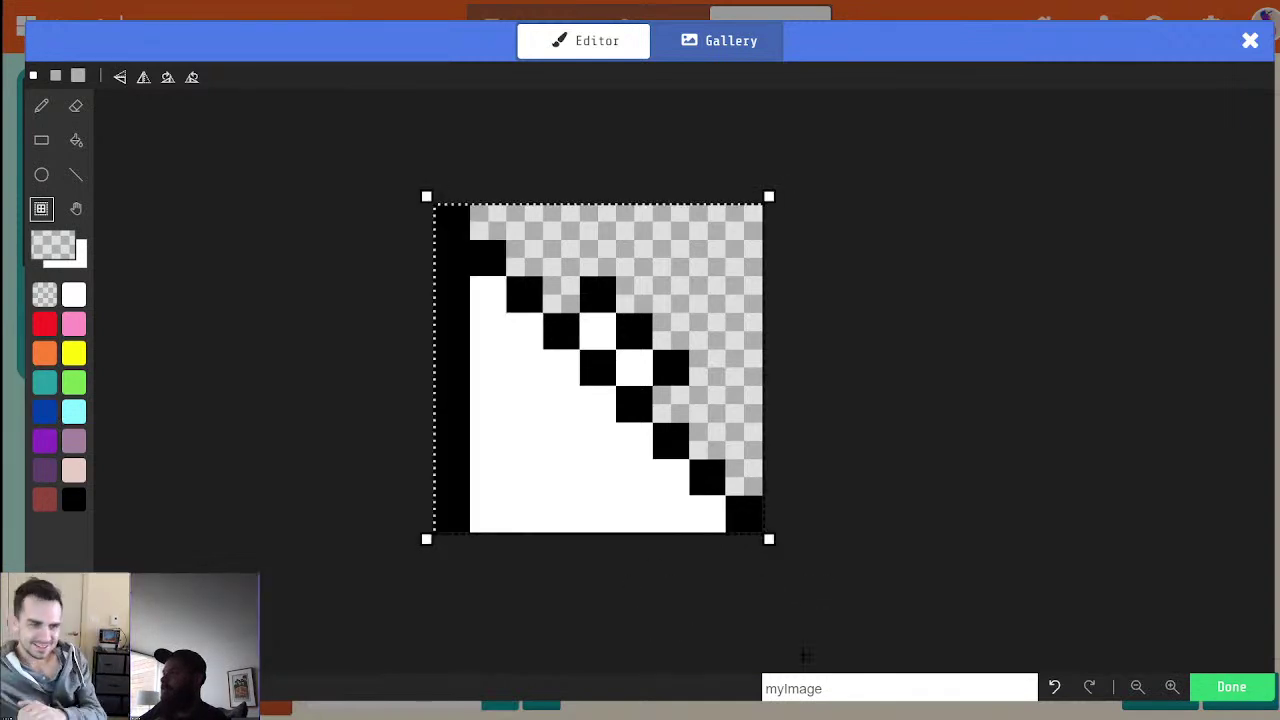
left_click(1057, 688)
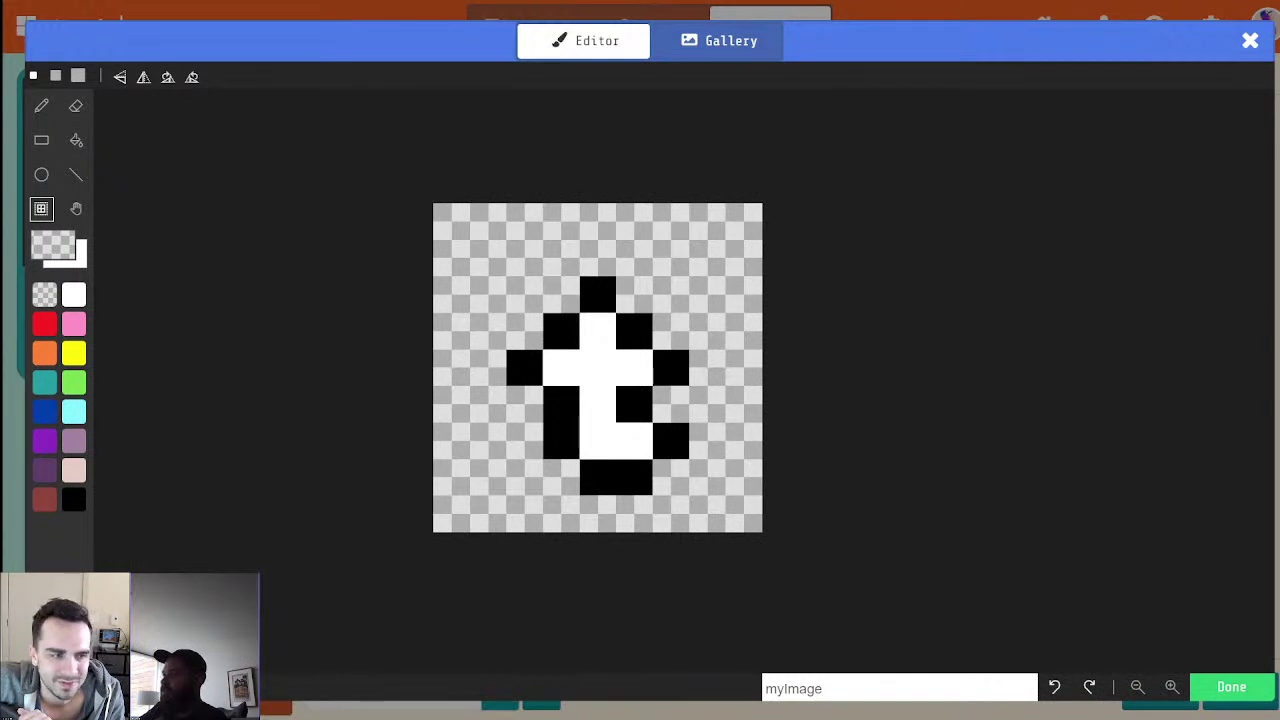
Resize the canvas to 10 x 16 pixels and delete the entire small arrow drawing
key("Return")
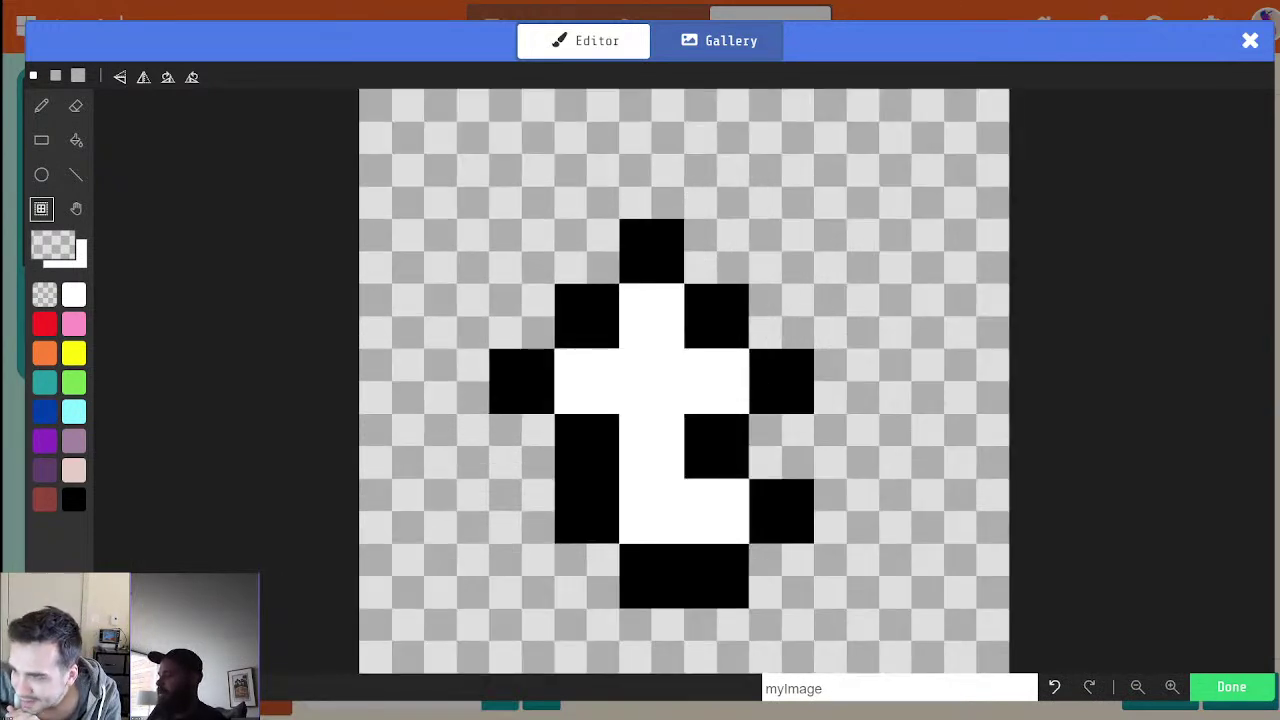
scroll(684, 380, "down", 2)
key("ctrl+a")
key("Delete")
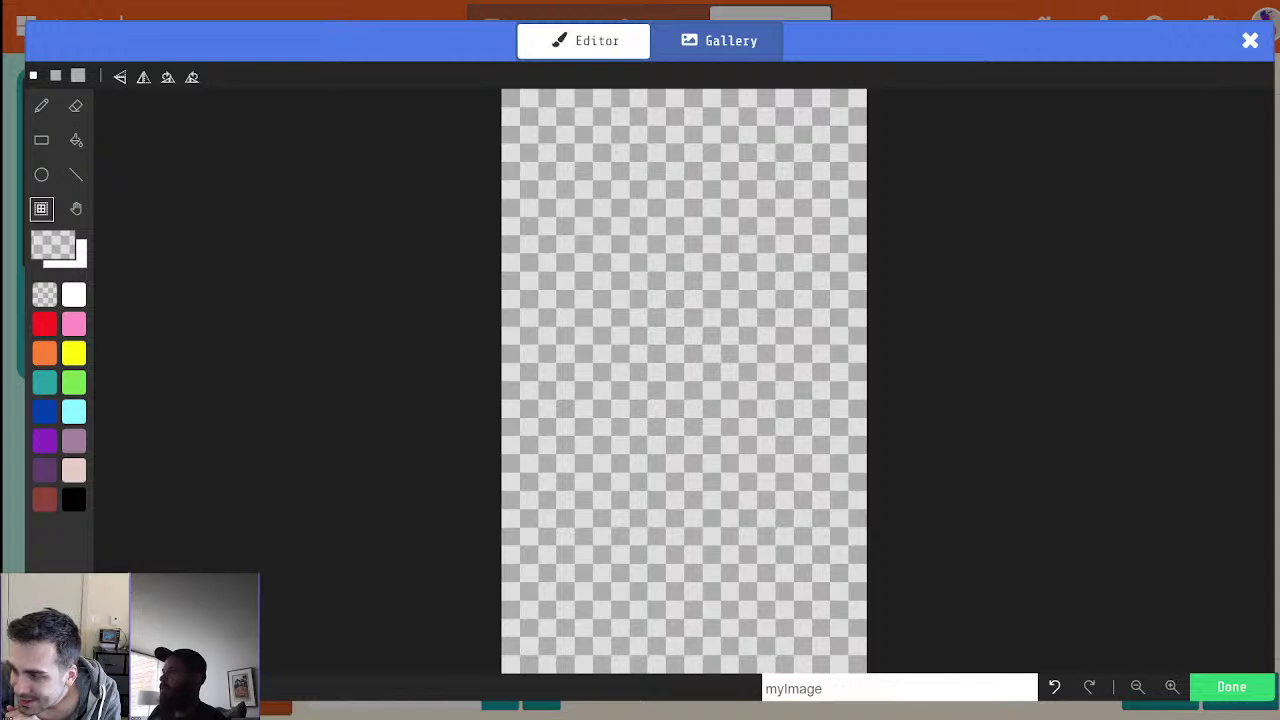
Paste the copied large Macintosh-style arrow onto the blank canvas and save the image asset
key("ctrl+v")
left_click(407, 518)
scroll(723, 542, "up", 5)
scroll(724, 544, "down", 10)
scroll(720, 533, "up", 5)
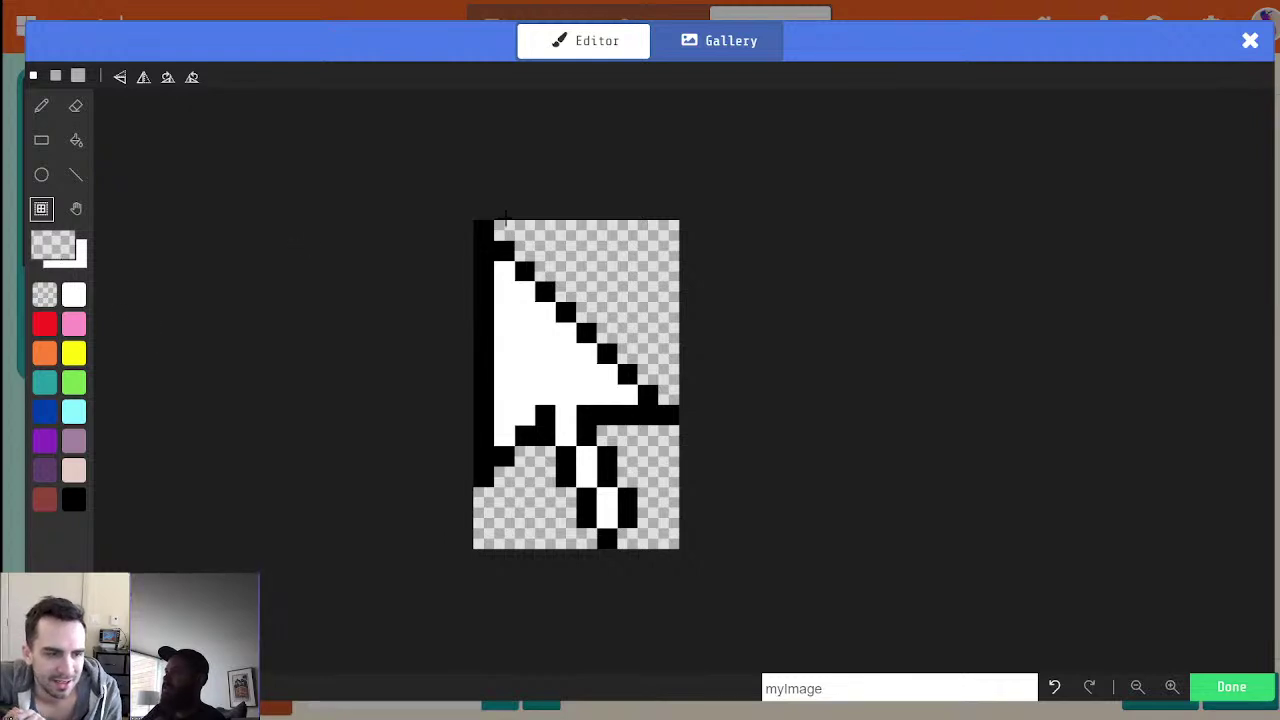
left_click_drag(478, 224, 685, 557)
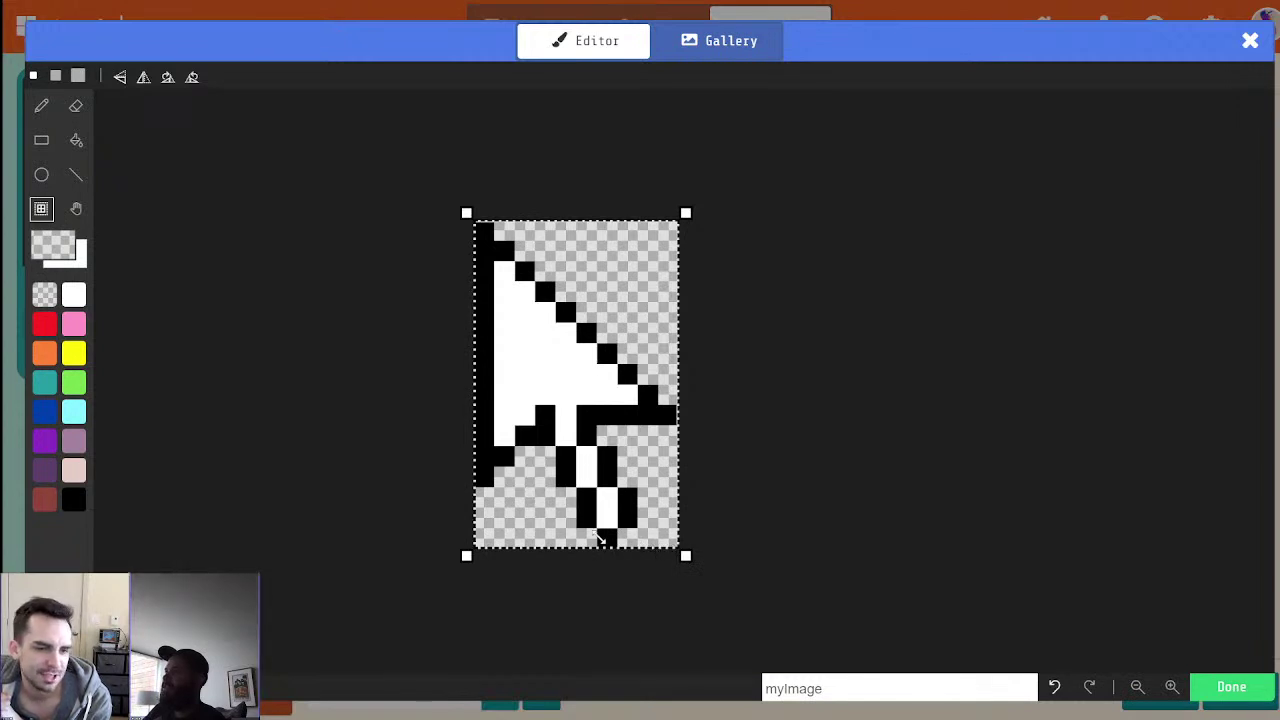
mouse_move(686, 556)
left_mouse_down()
mouse_move(667, 510)
mouse_move(604, 492)
mouse_move(604, 477)
mouse_move(560, 450)
mouse_move(583, 450)
mouse_move(543, 432)
mouse_move(580, 387)
mouse_move(558, 387)
mouse_move(689, 566)
mouse_move(686, 536)
mouse_move(686, 558)
left_mouse_up()
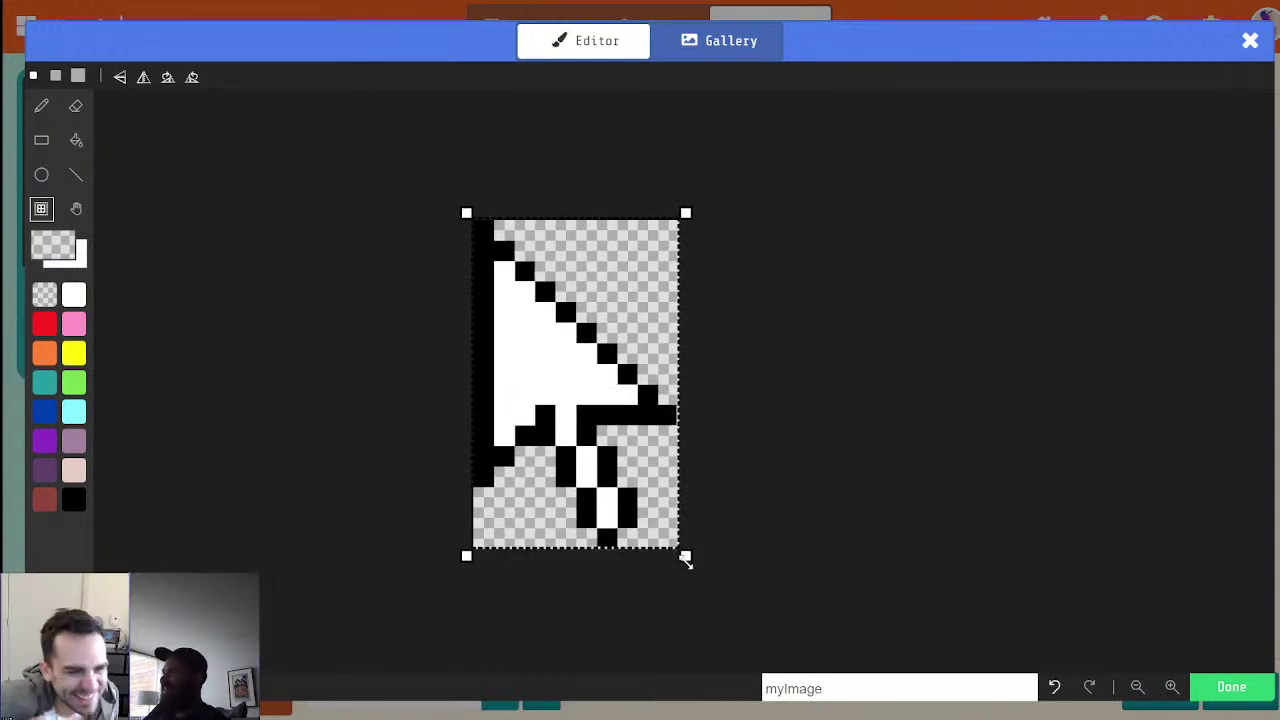
left_click(880, 498)
left_click(1231, 687)
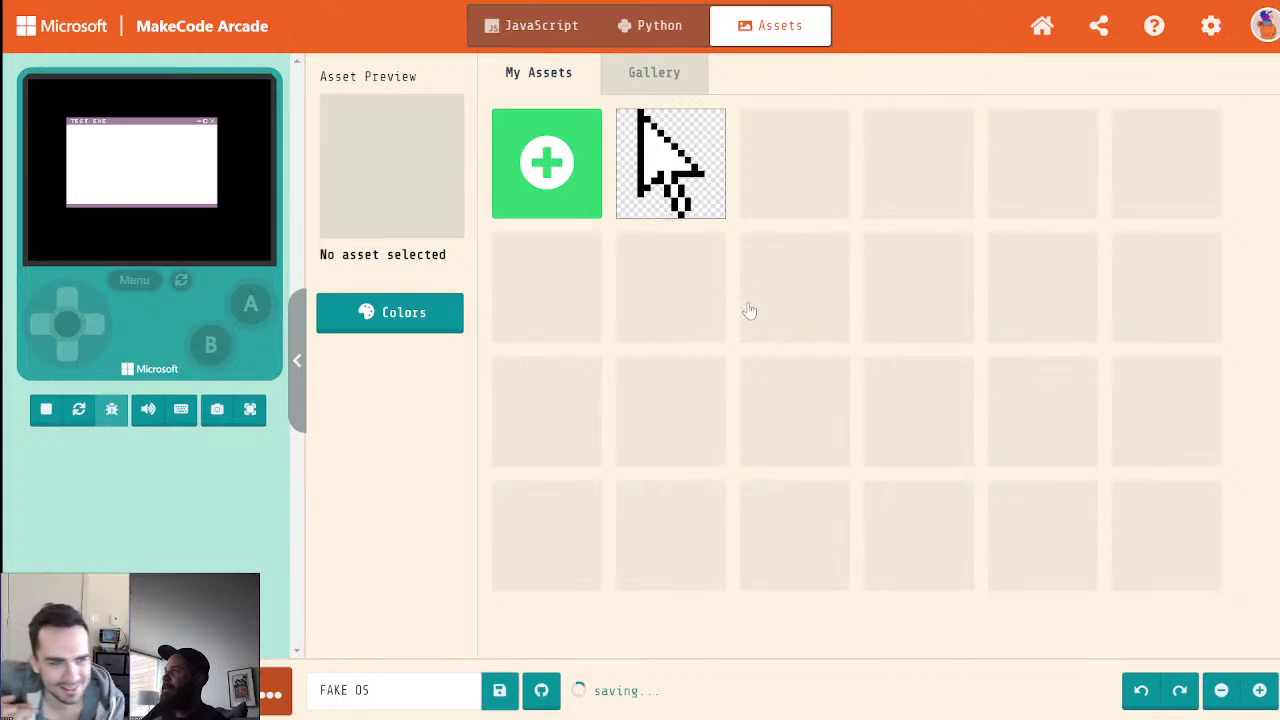
Switch to the JavaScript code and insert an empty line after the drawWindow call inside game.onShade
left_click(531, 36)
scroll(880, 355, "up", 2)
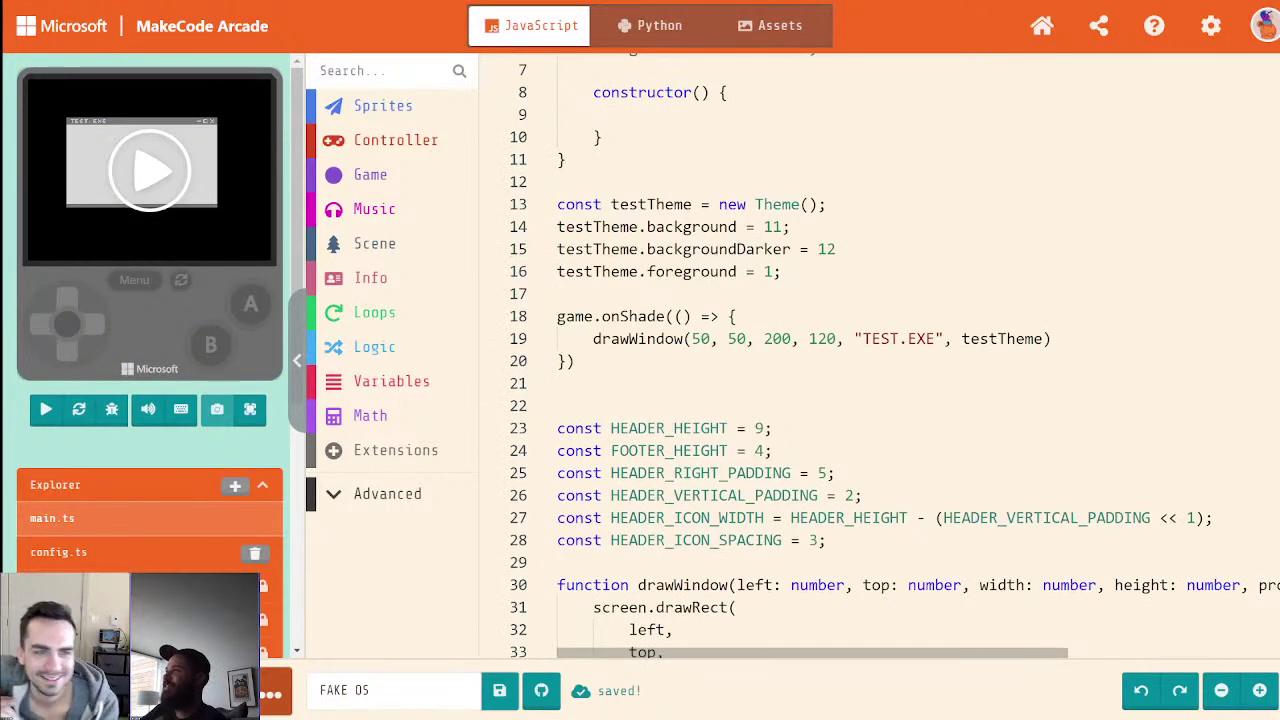
left_click(1052, 339)
key("Return")
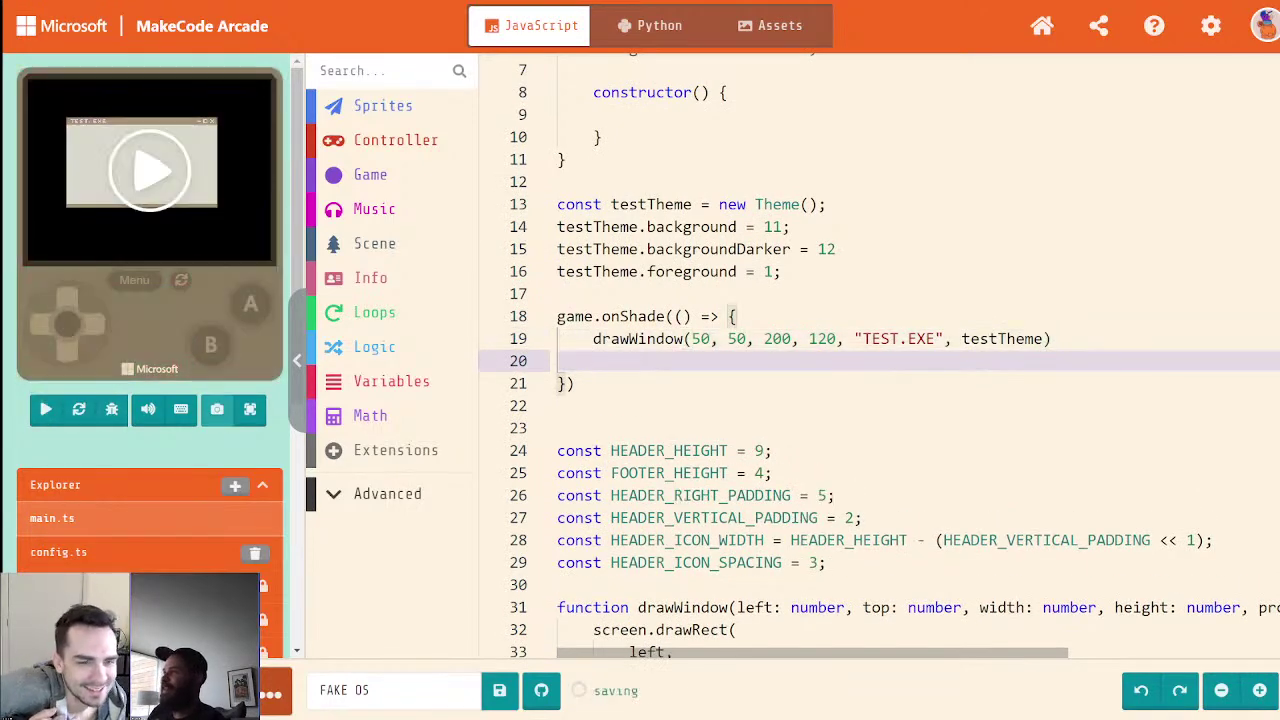
Open the arrow image asset for editing, rename it as cursor, and save it
left_click(755, 27)
left_click(636, 185)
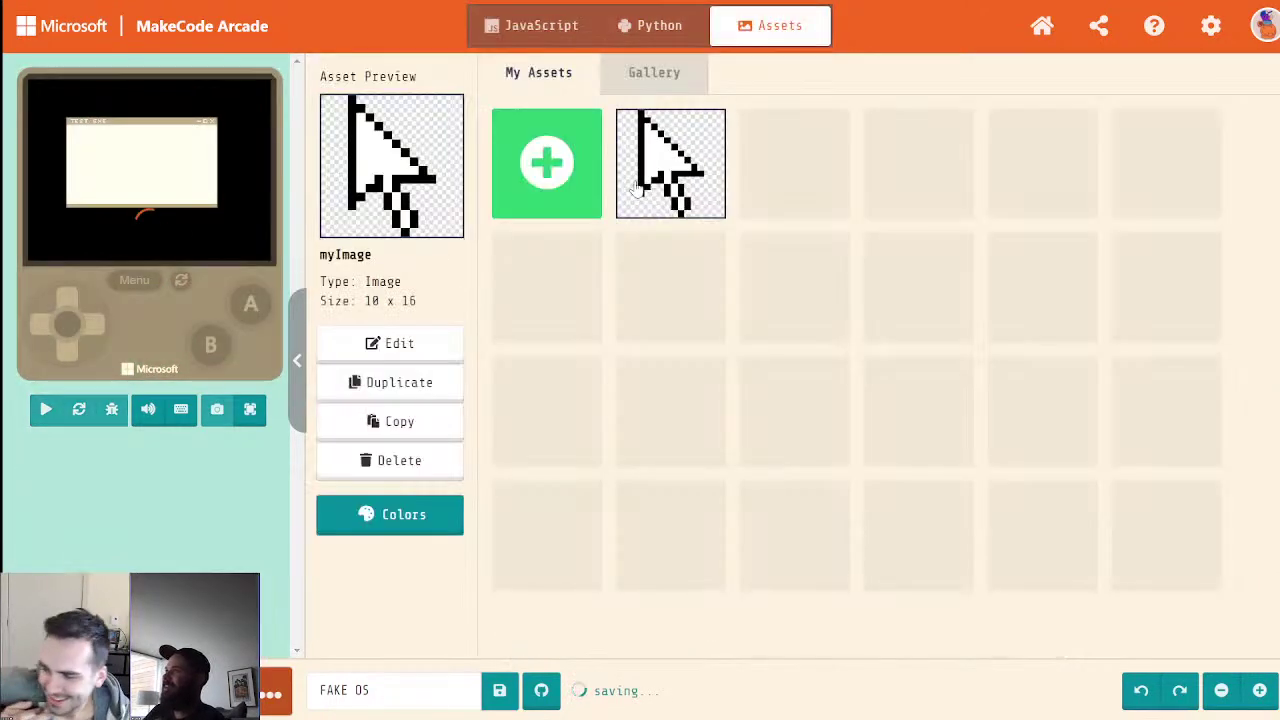
left_click(420, 348)
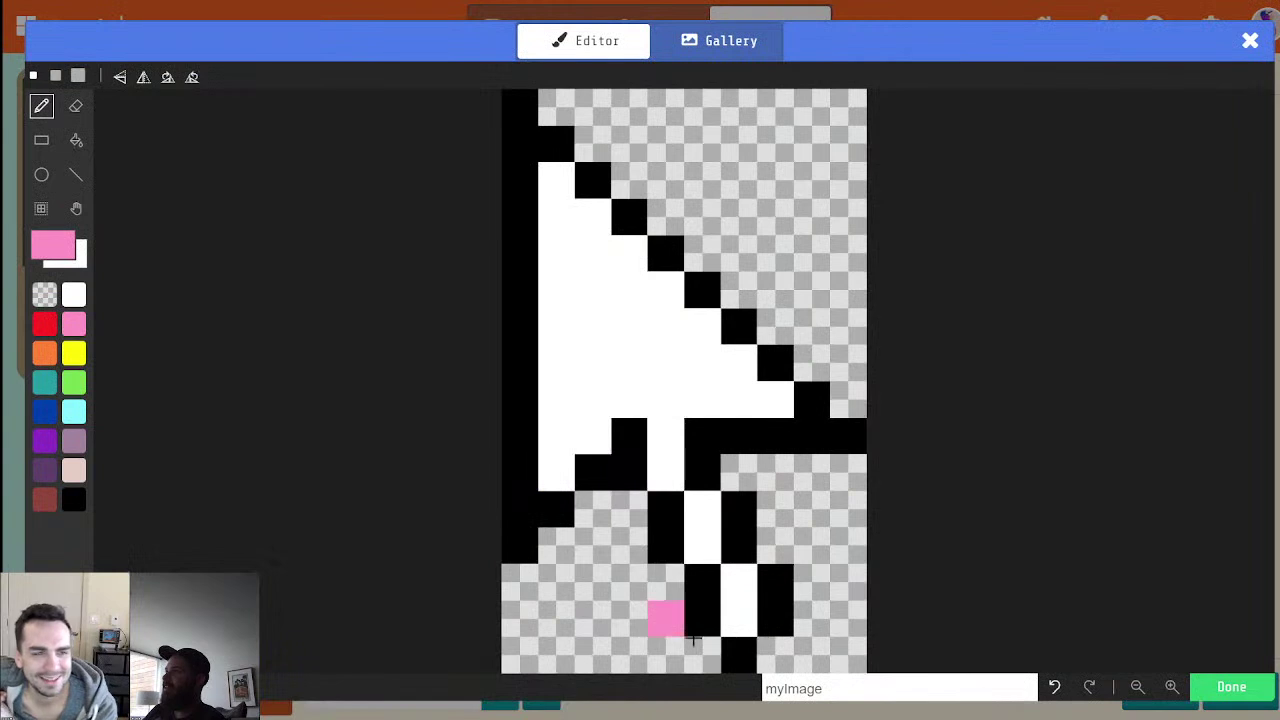
double_click(800, 688)
type("usre")
key("BackSpace")
key("BackSpace")
type("_cursor")
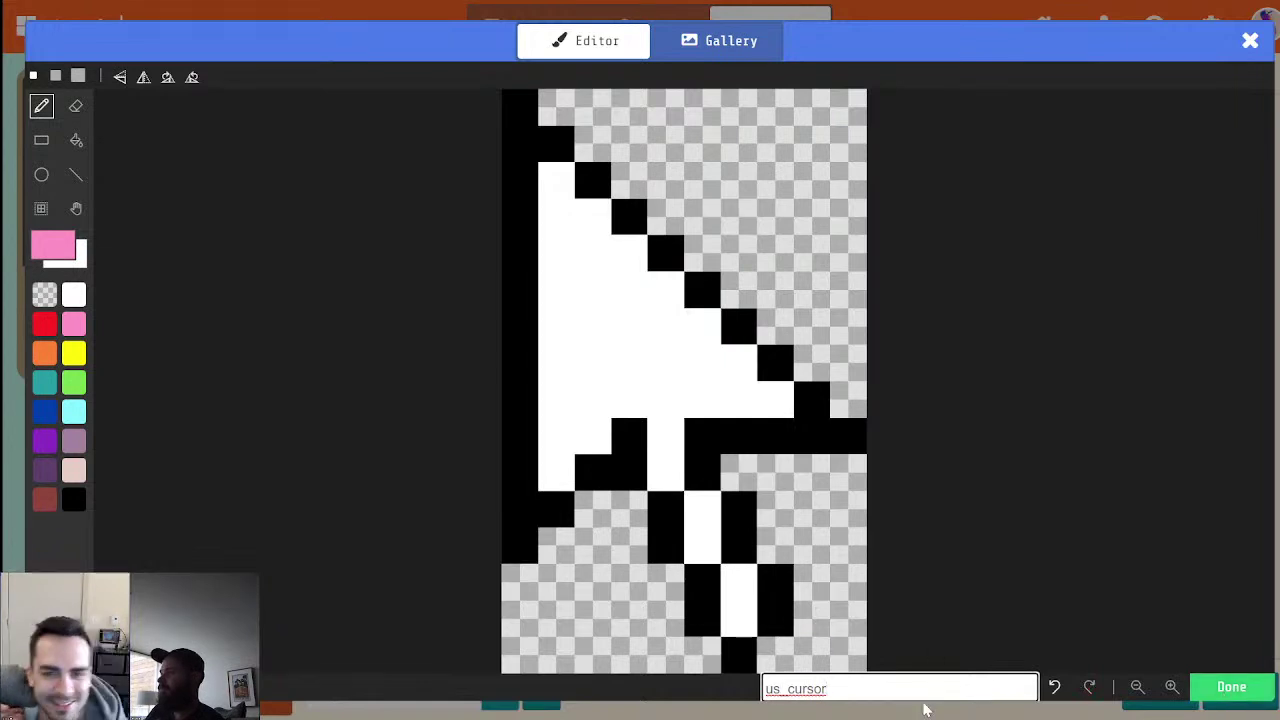
key("BackSpace")
key("BackSpace")
key("BackSpace")
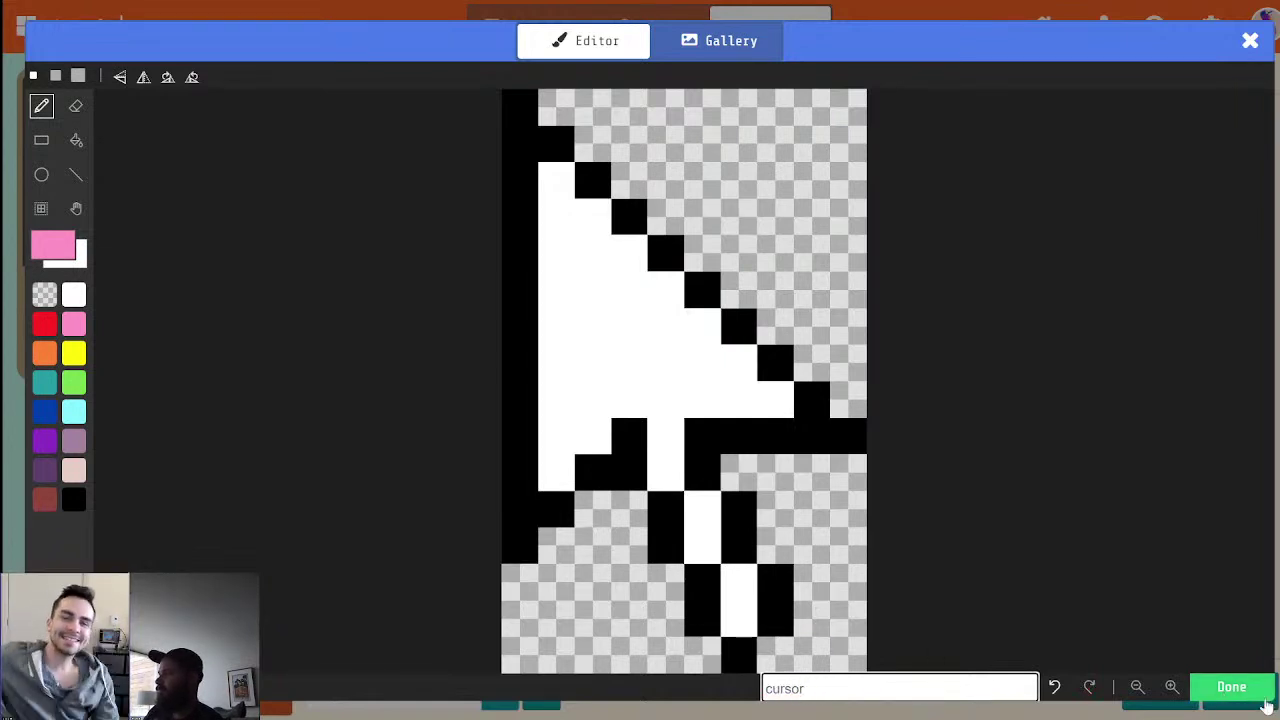
left_click(1231, 687)
In the JavaScript code, start a screen.drawTransparentImage() call on the empty line below drawWindow inside game.onShade
left_click(543, 38)
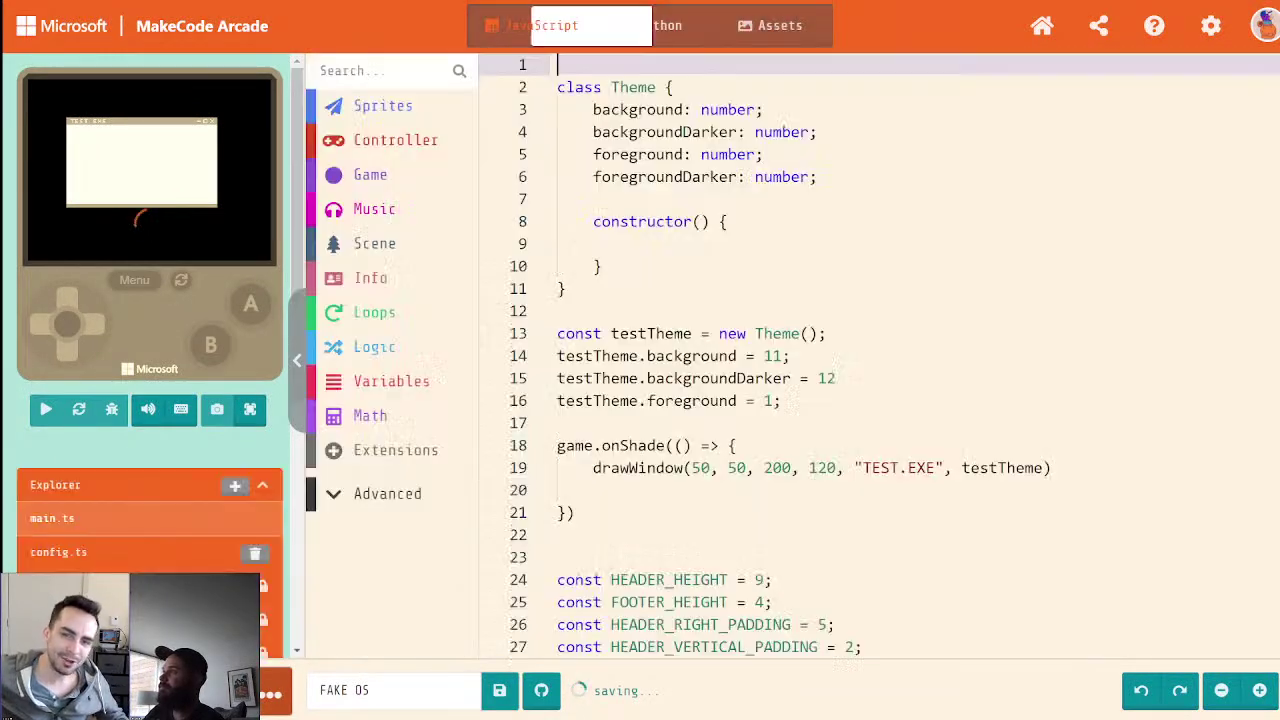
left_click(567, 289)
left_click(594, 490)
type("draw")
key("BackSpace")
key("BackSpace")
key("BackSpace")
key("BackSpace")
type("sc")
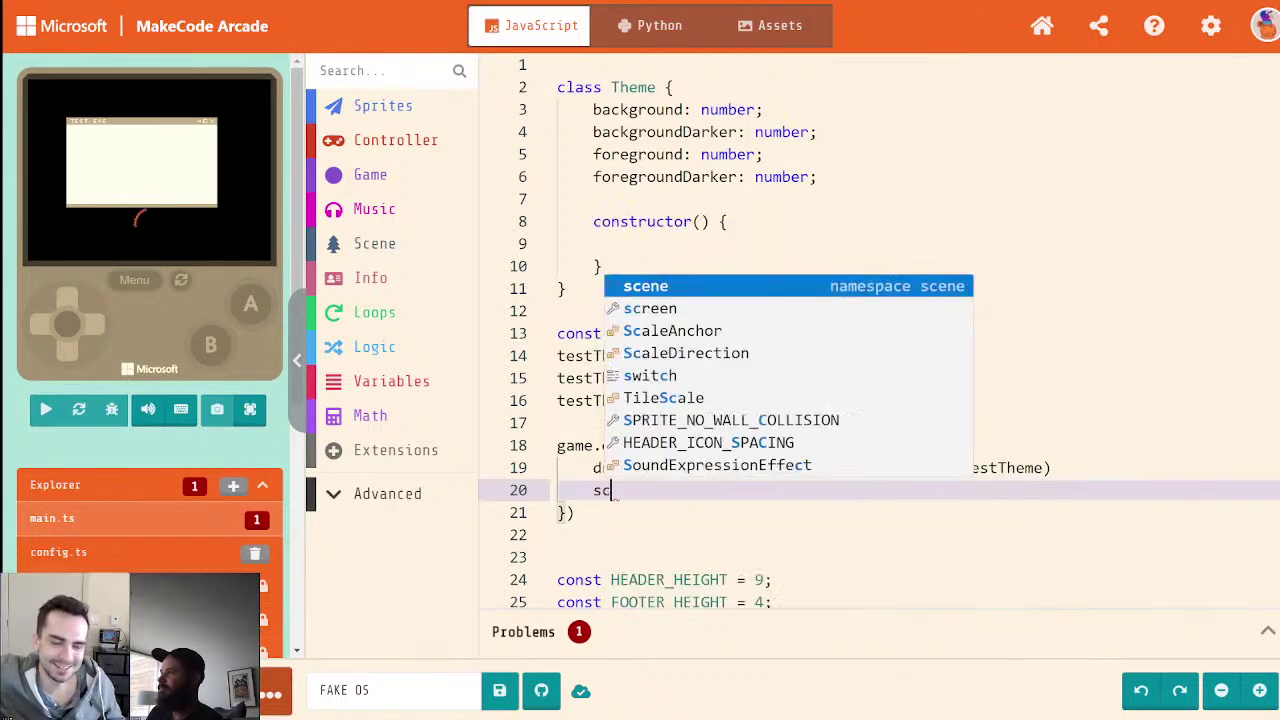
type("reen.dra")
key("Down")
key("Down")
key("Return")
type("(")
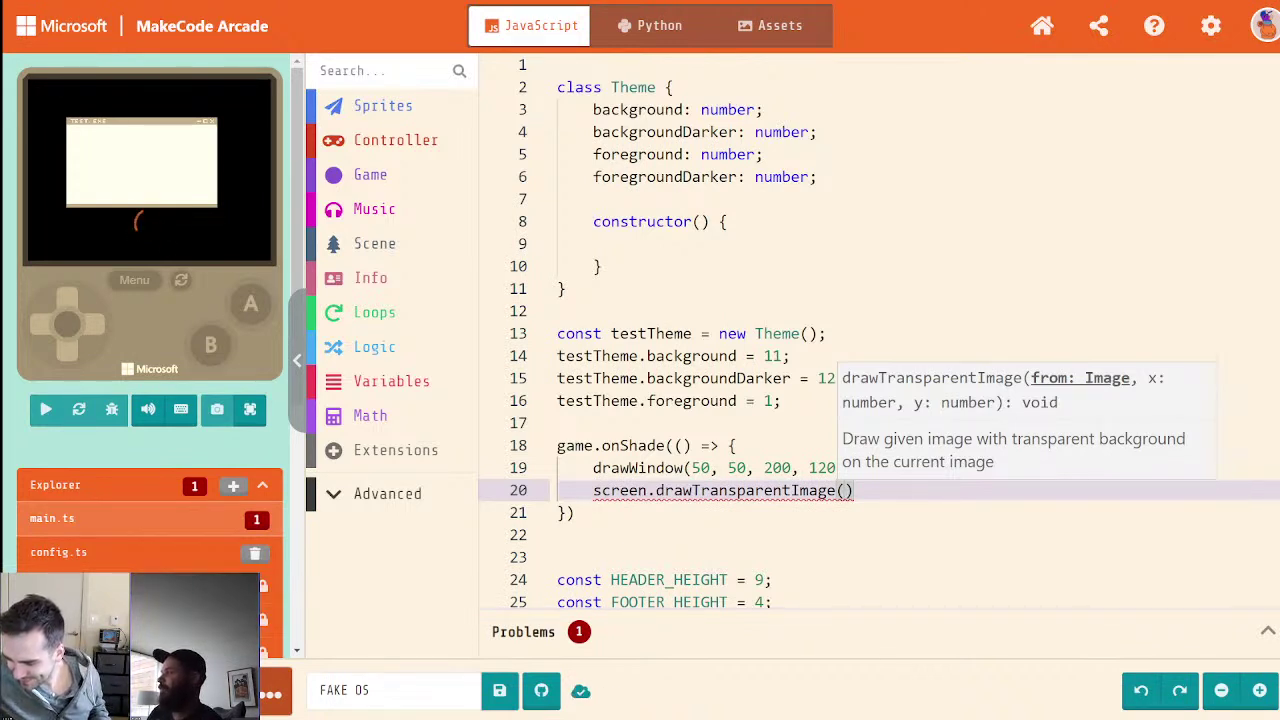
Enter assets.image`cursor` as the image argument of the drawTransparentImage call
type("asset")
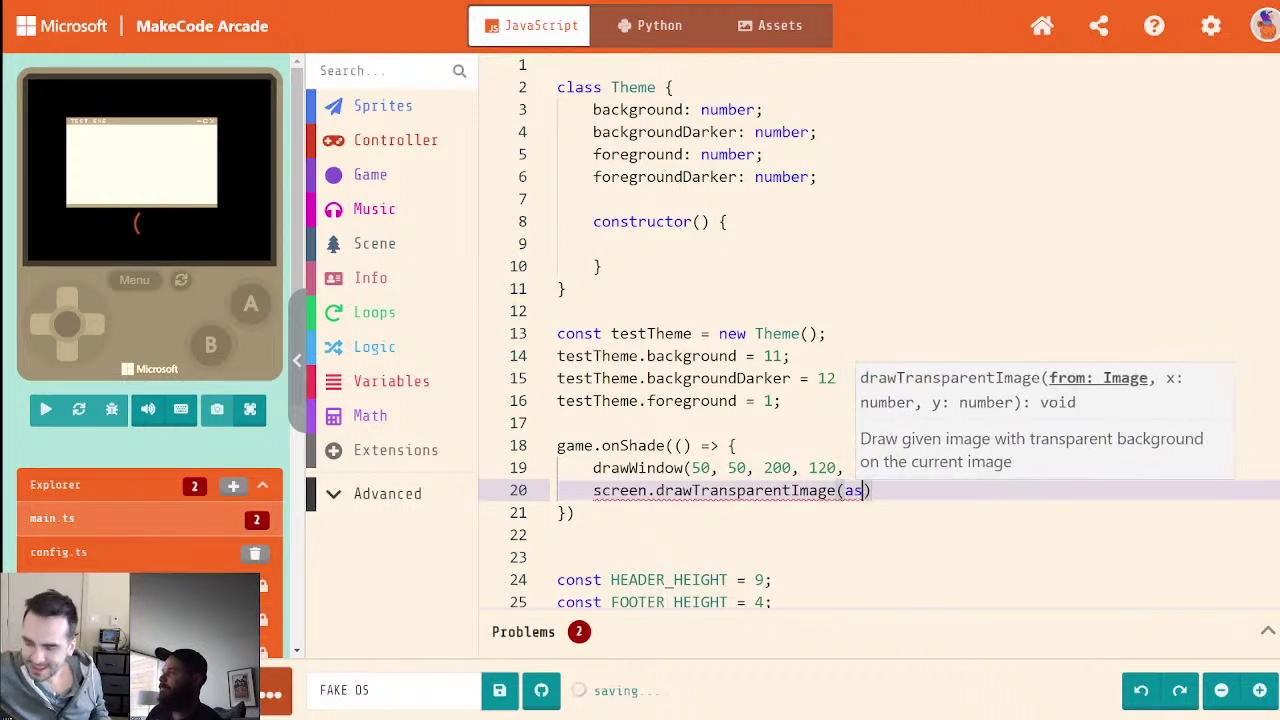
type("s.image`")
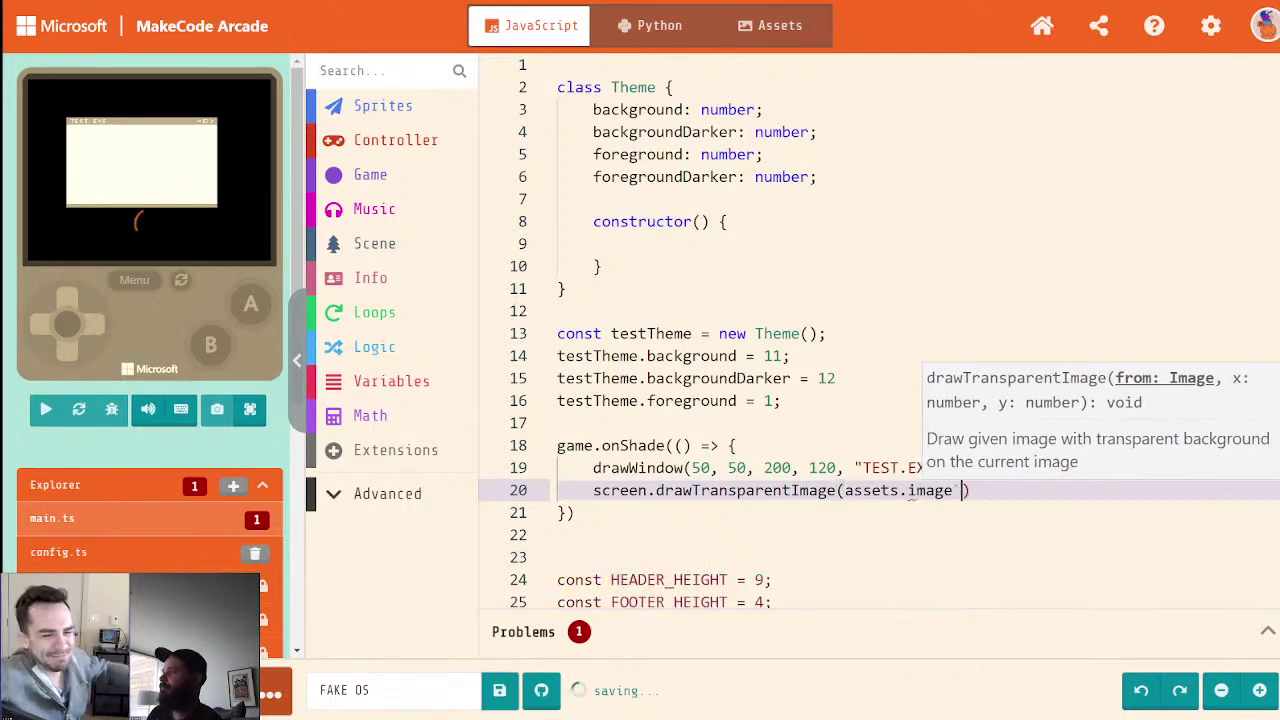
key("Left")
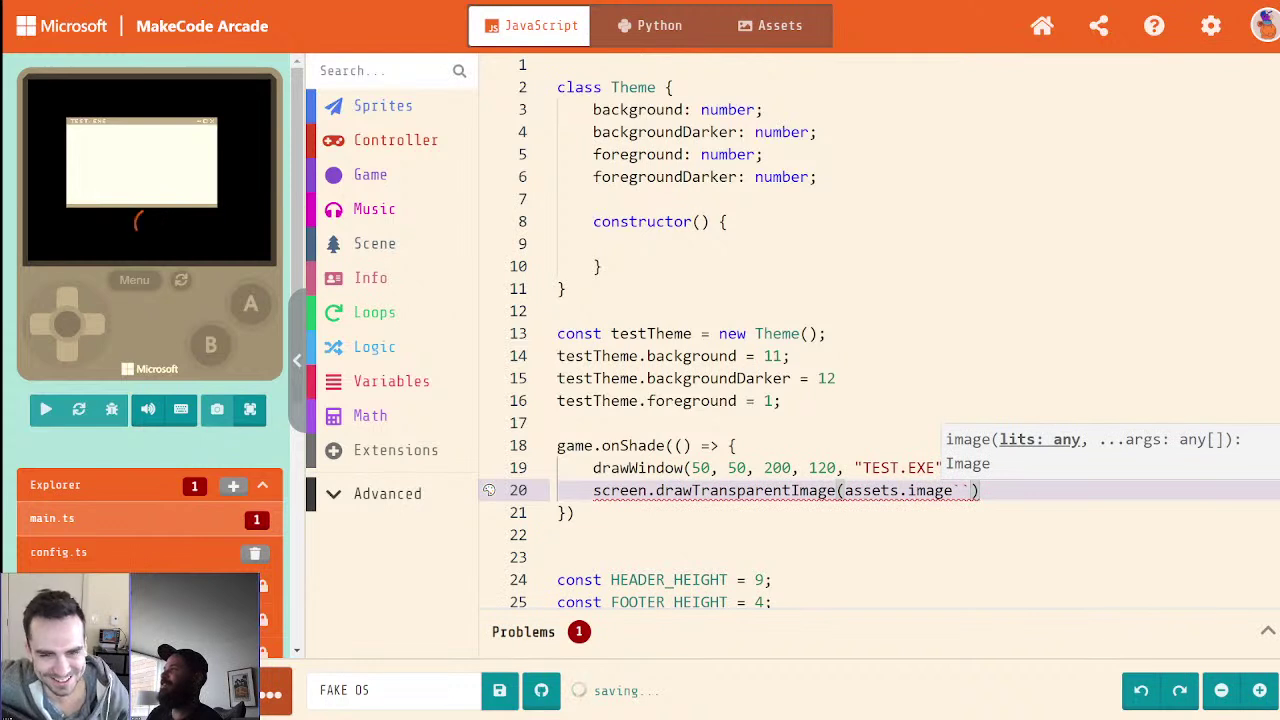
type("curso")
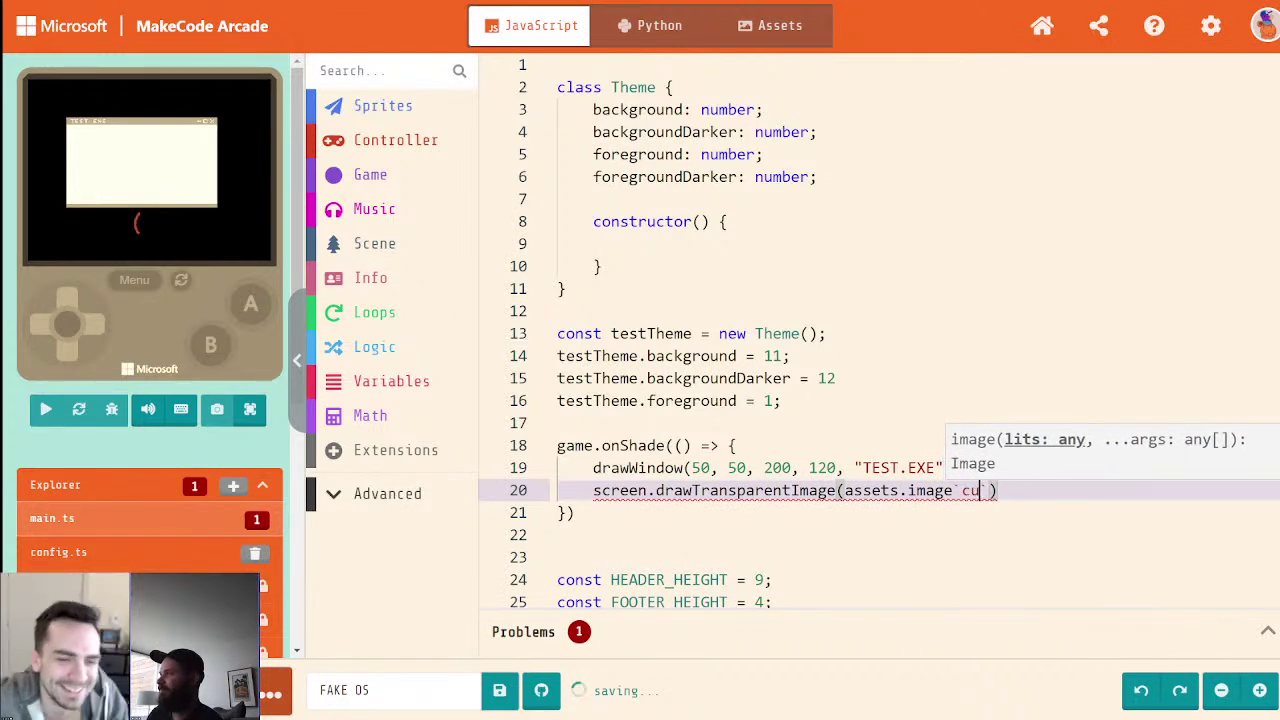
type("r")
key("Right")
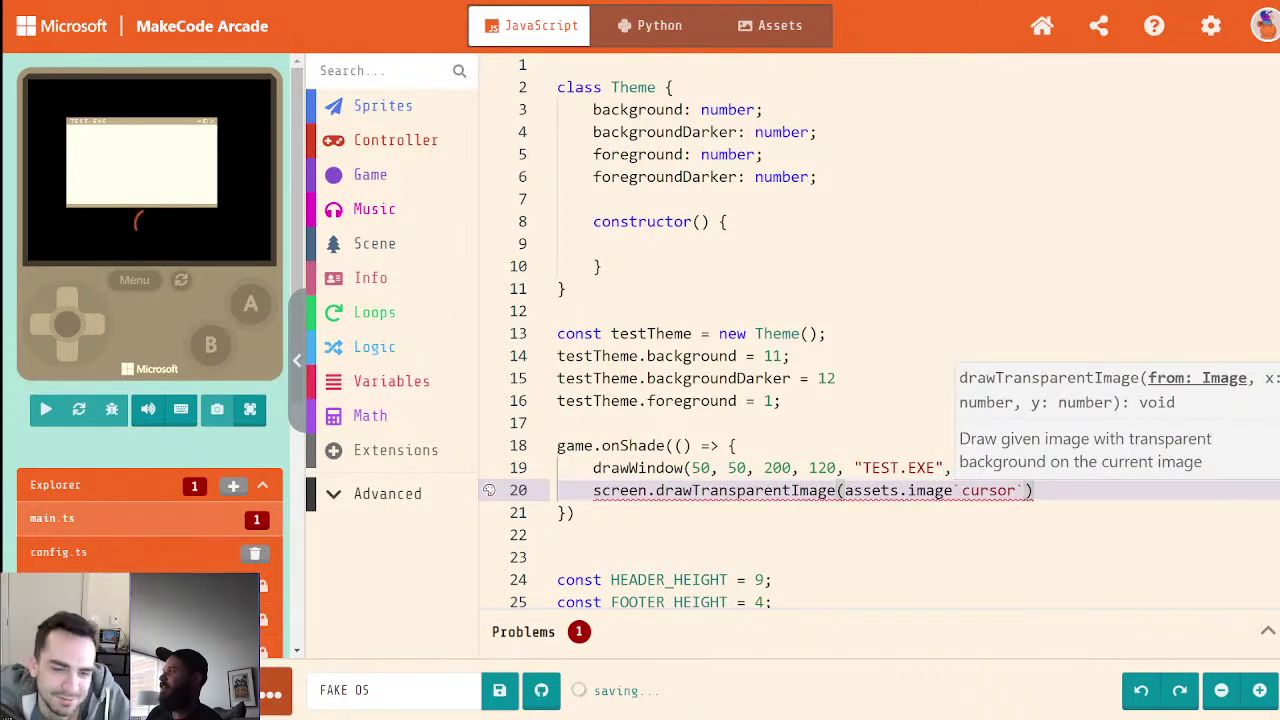